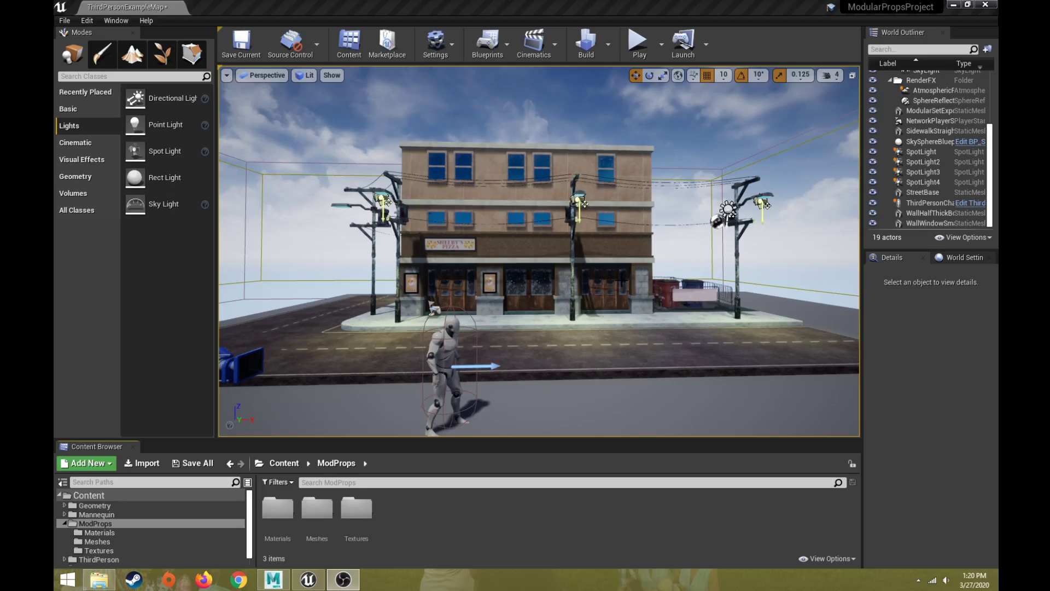
Step: Fly the viewport camera to face the pizza shop front and lamp posts
right_drag(619, 281, 657, 287)
mouse_move(539, 252)
right_down()
mouse_move(580, 257)
mouse_move(539, 251)
right_up()
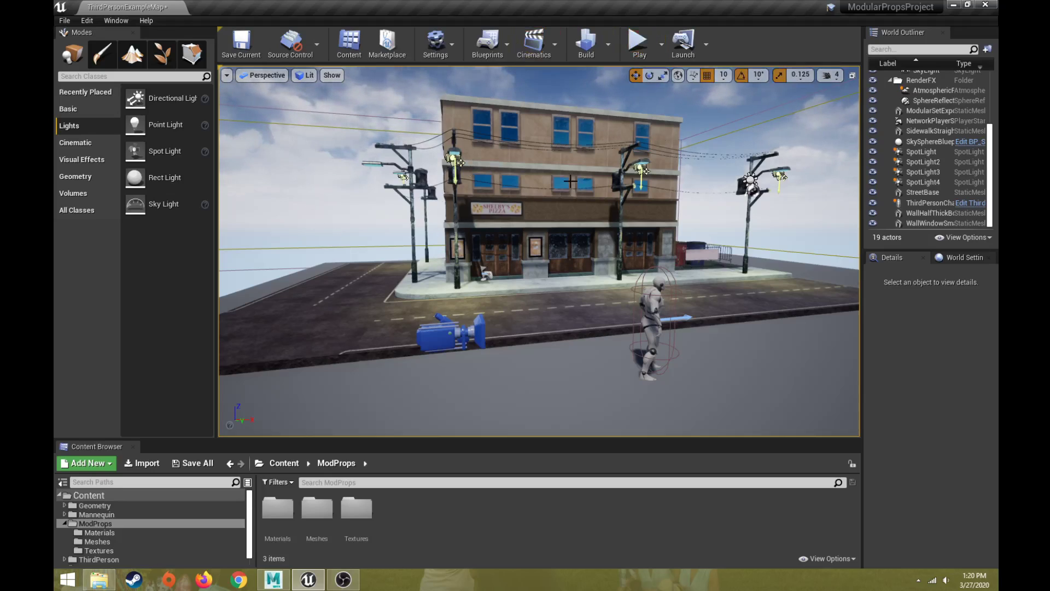
Step: Start Play in Editor and run the mannequin down the street, jumping once
click(638, 50)
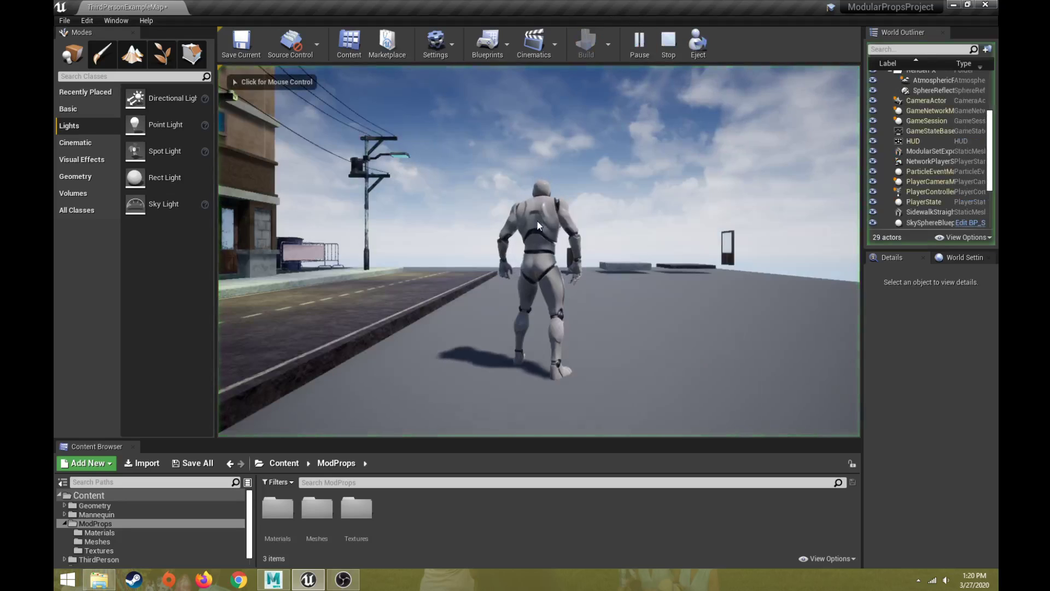
key(w)
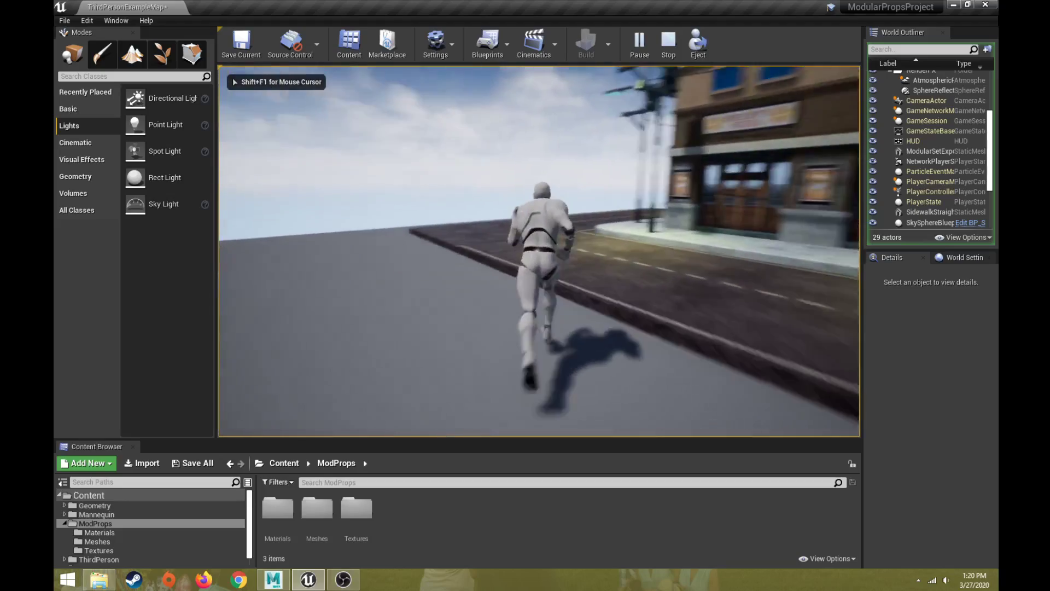
key(d)
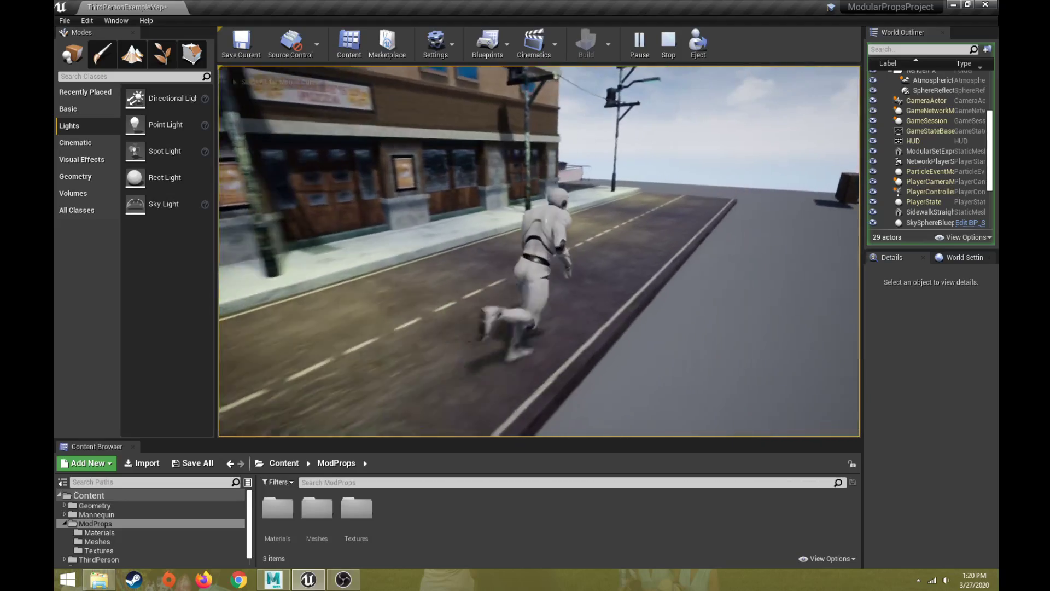
key(w)
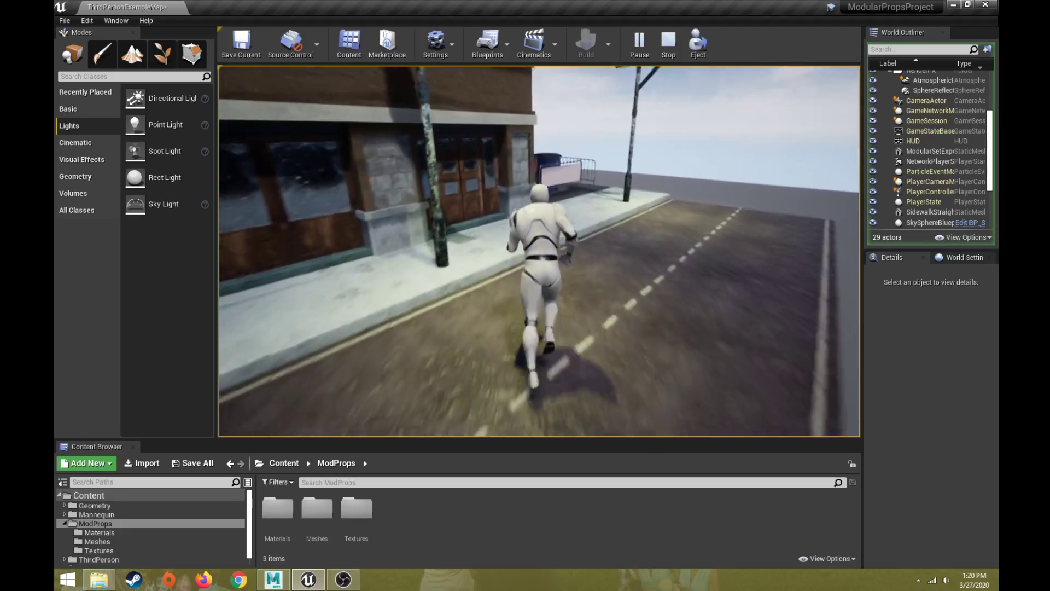
key(space)
Step: Run the mannequin along the curb, across the road and onto the sidewalk
key(w)
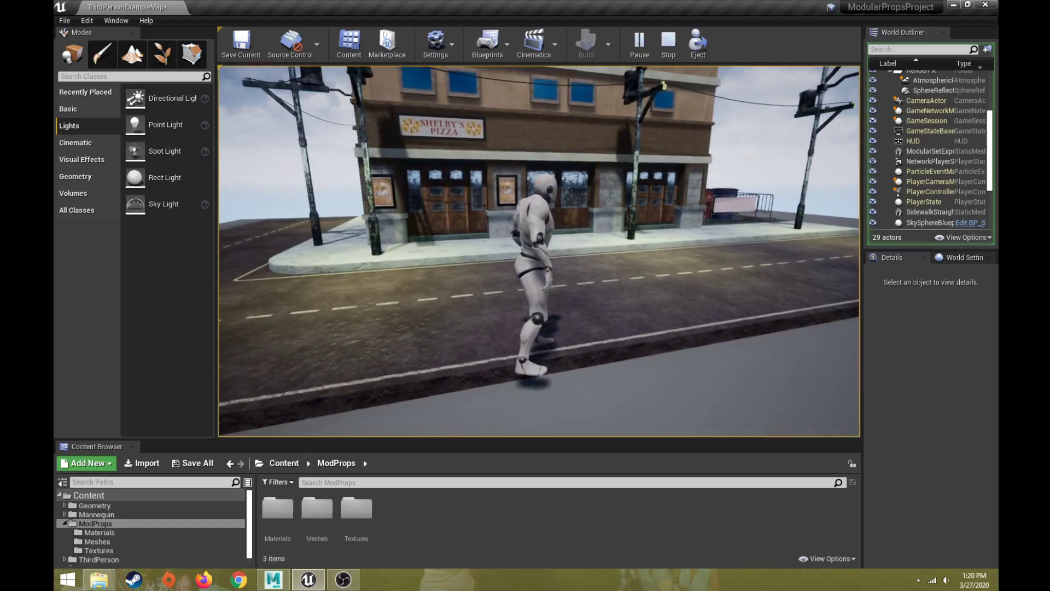
key(w)
key(w)
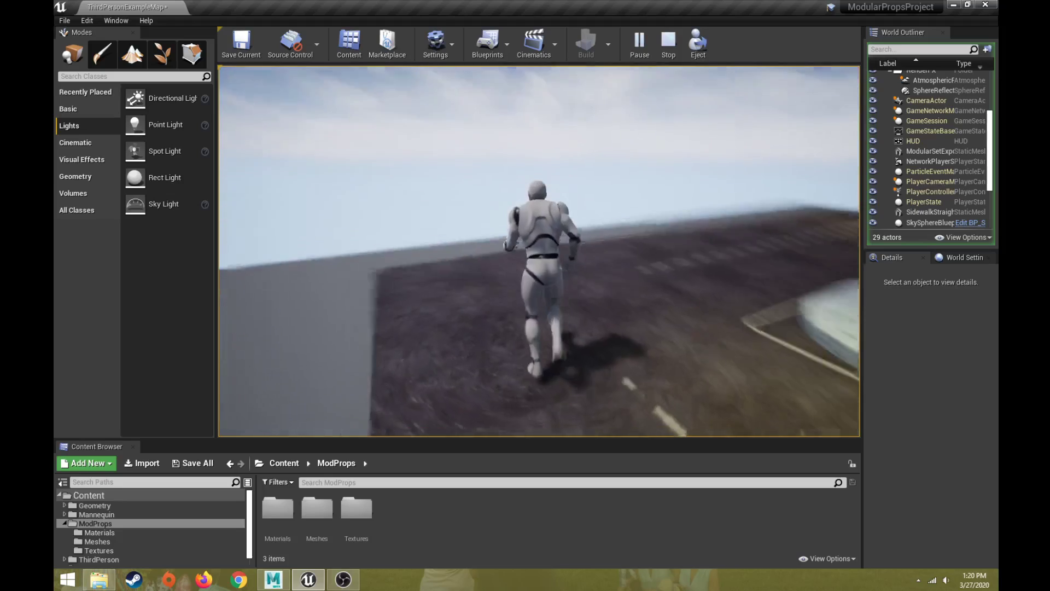
key(d)
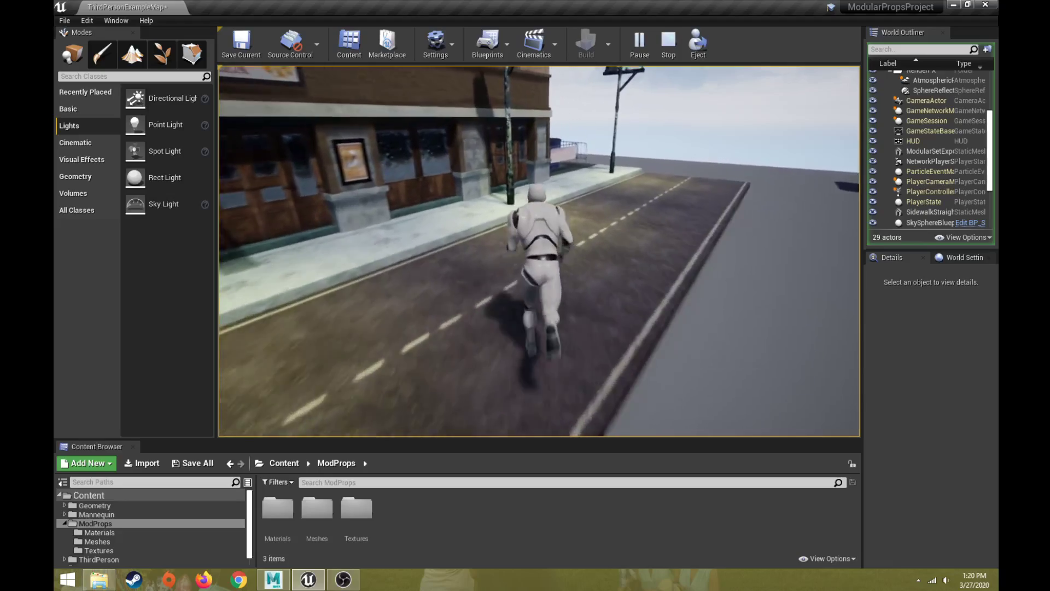
key(d)
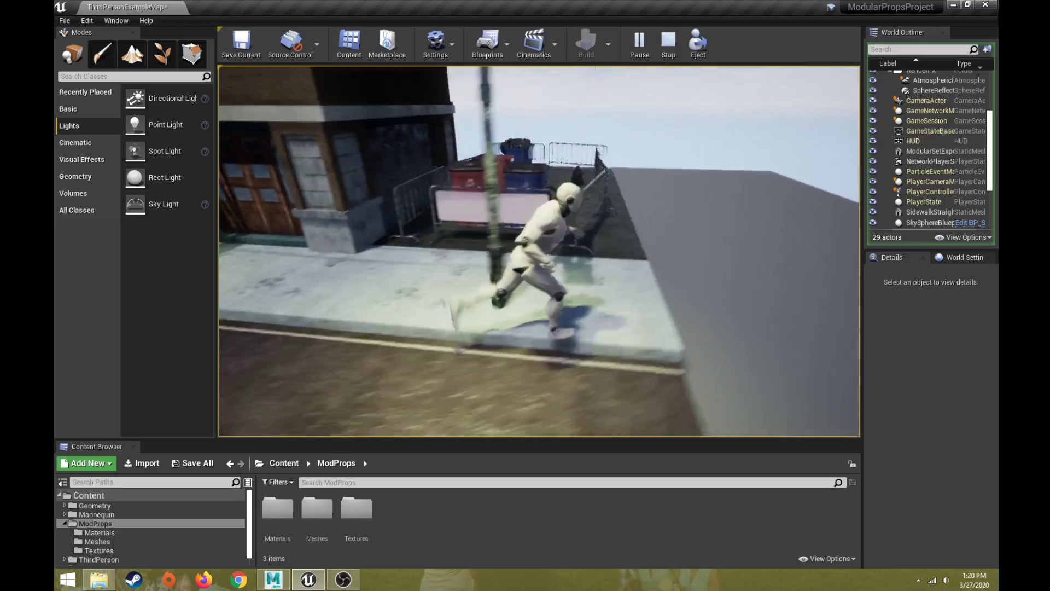
key(w)
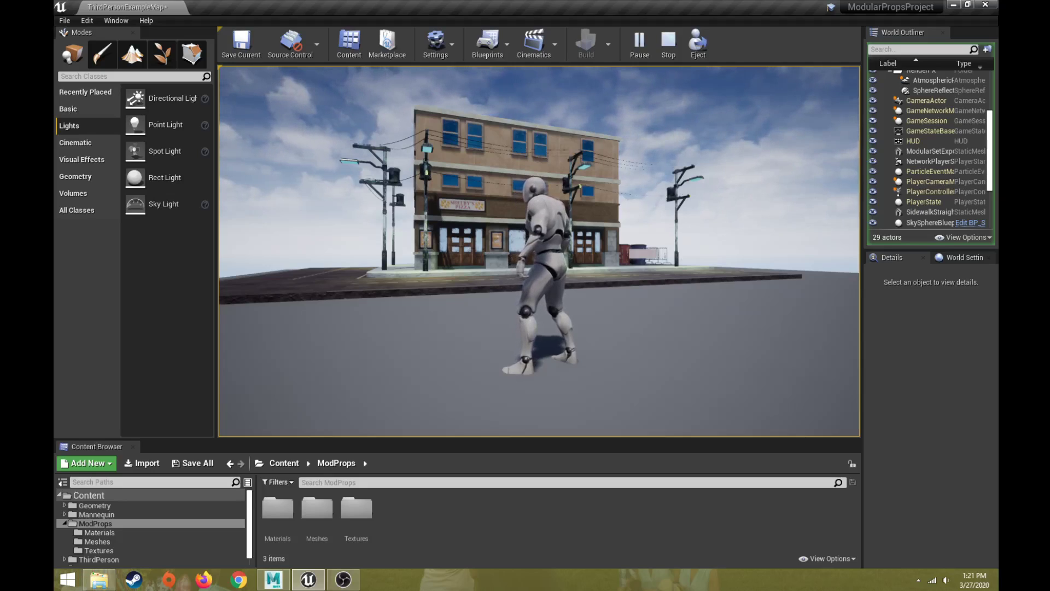
Step: Run the mannequin past the shop and sidewalk props, off the dark platform, to the door prop
key(w)
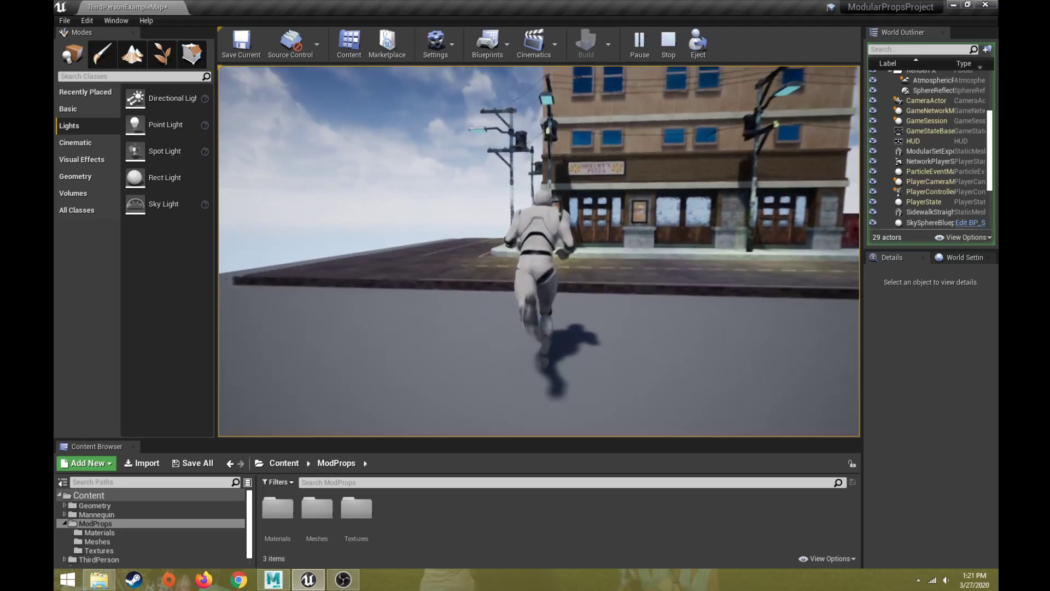
key(d)
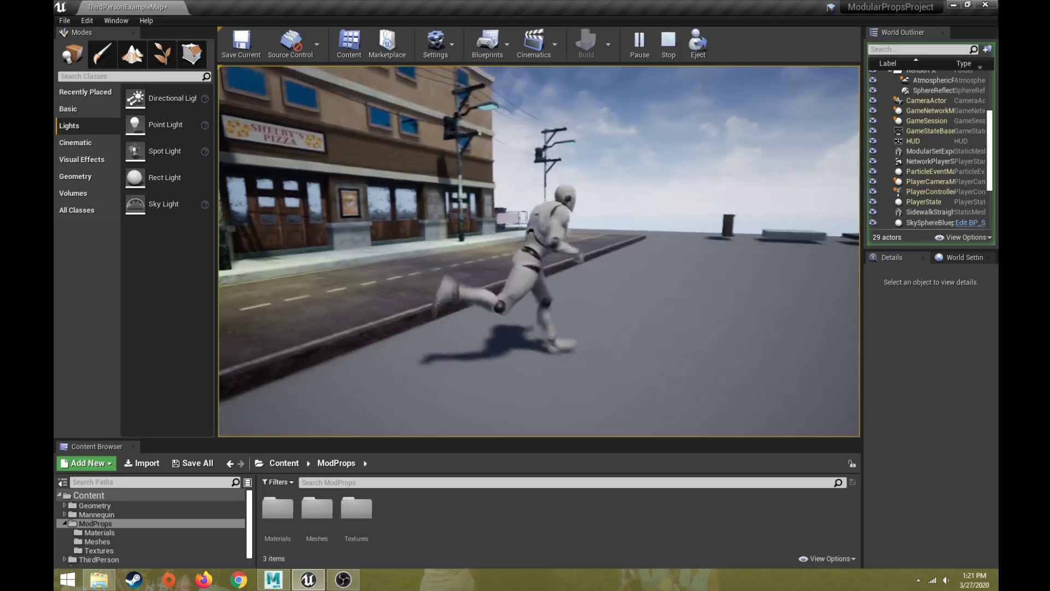
key(w)
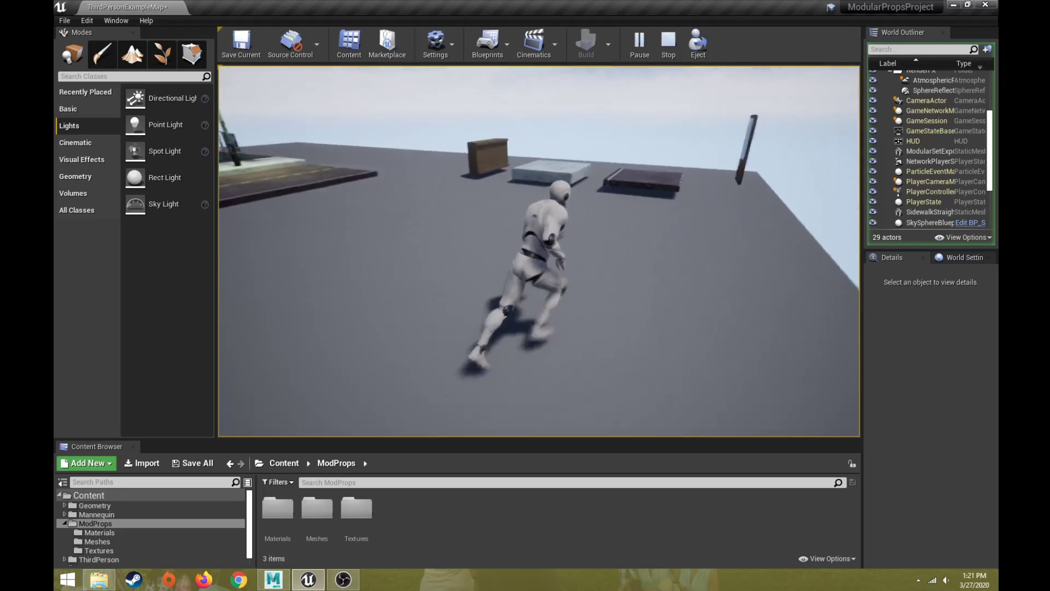
key(d)
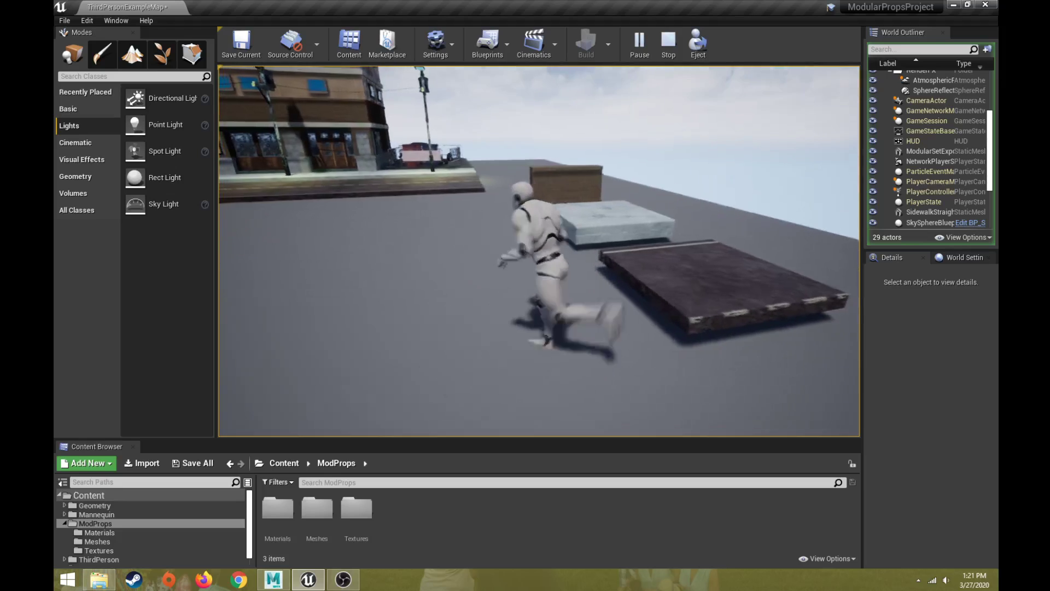
key(w)
key(w)
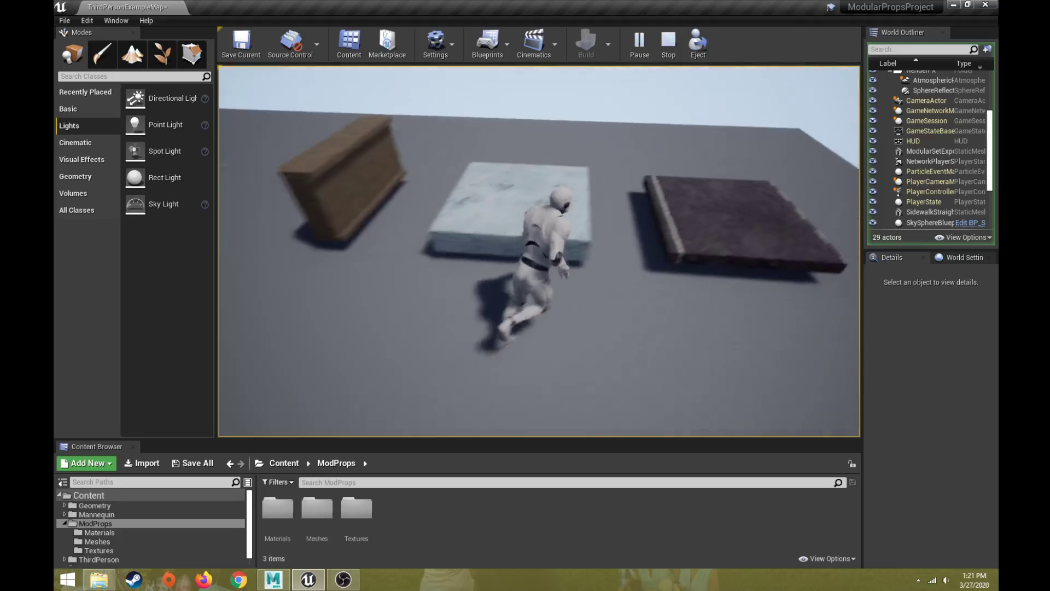
key(s)
key(d)
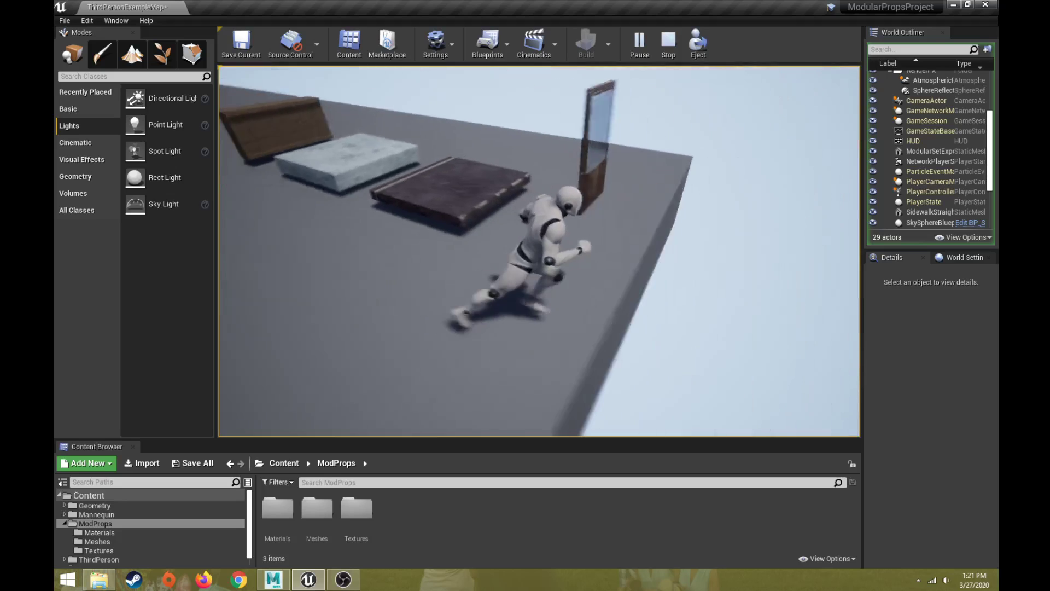
key(w)
key(w)
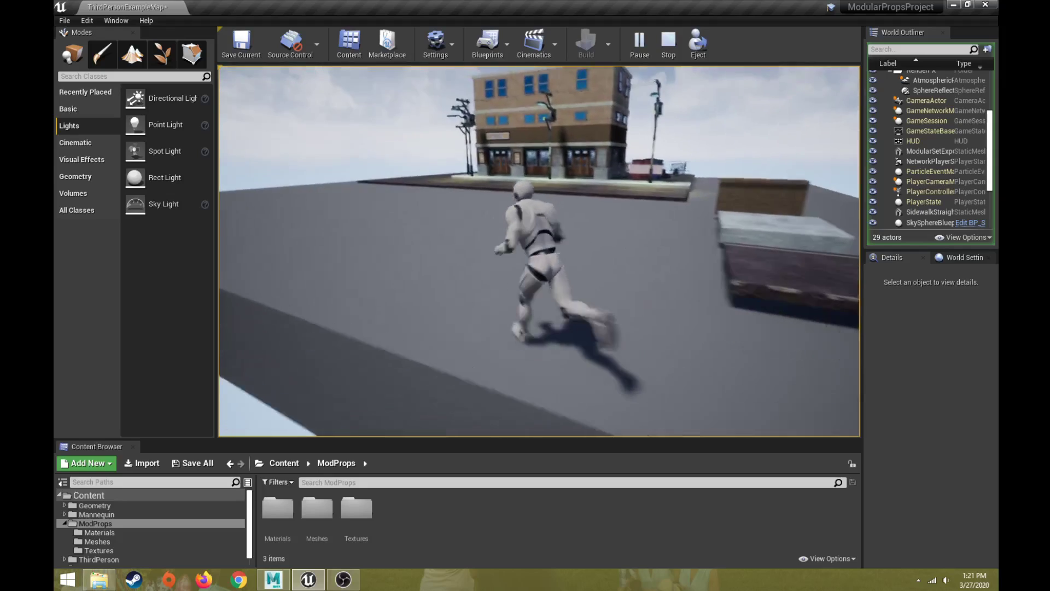
Step: Run left past the building, along the curb, then back toward the camera and stop
key(a)
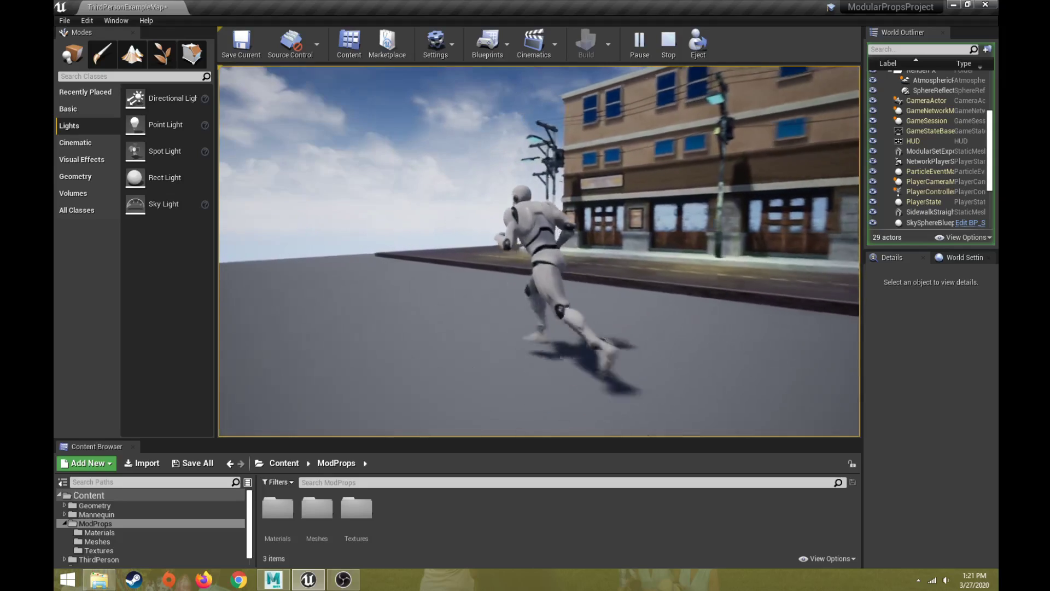
key(w)
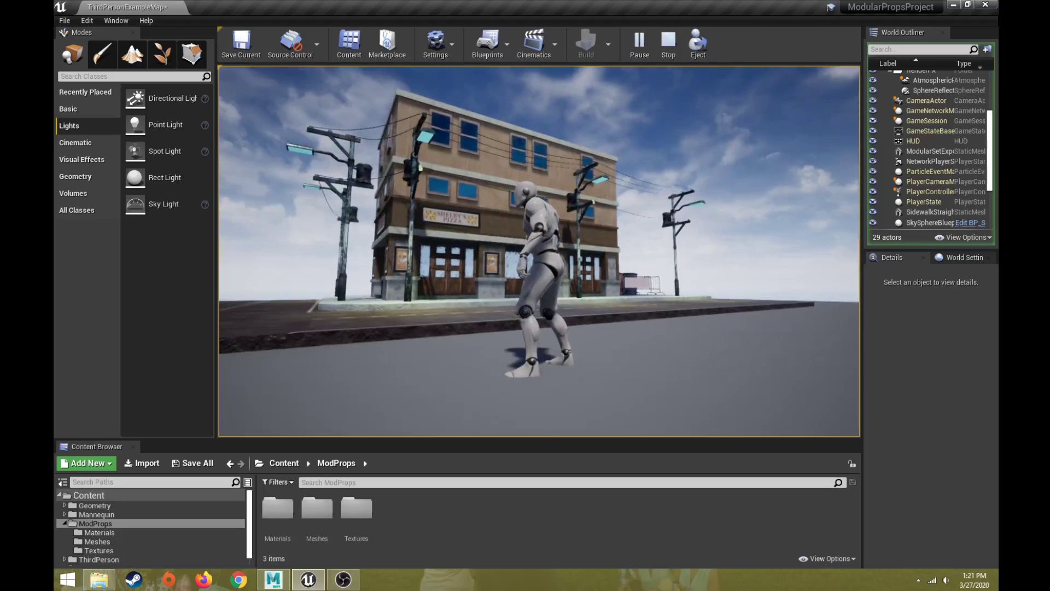
key(d)
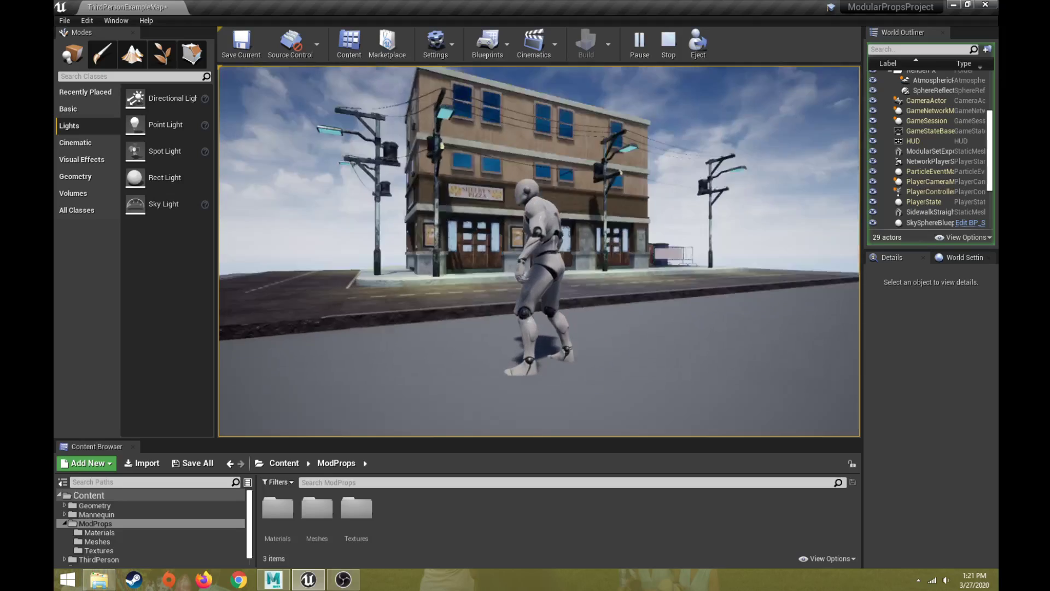
key(d)
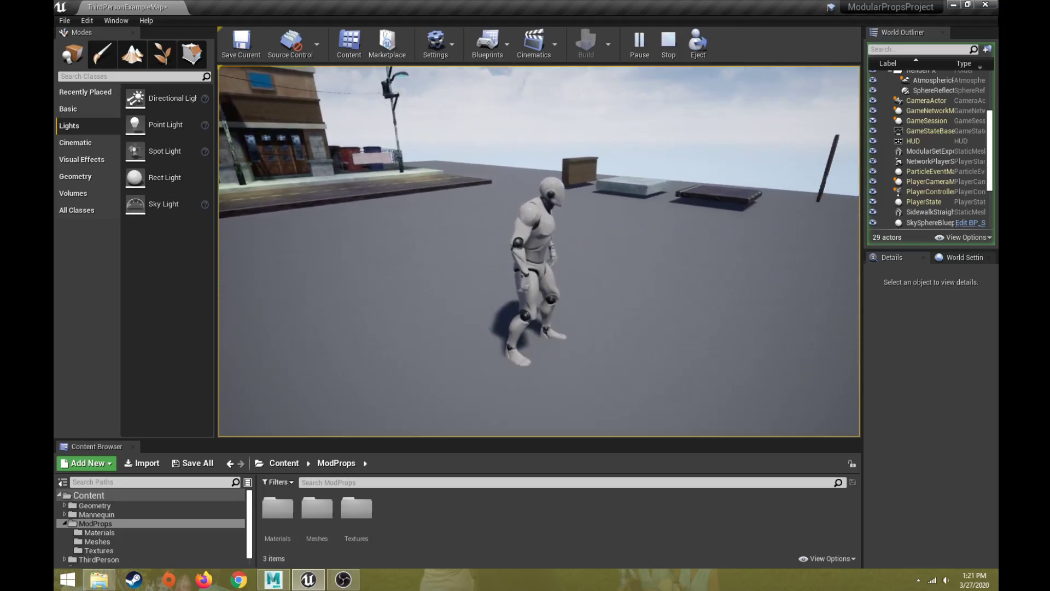
key(w)
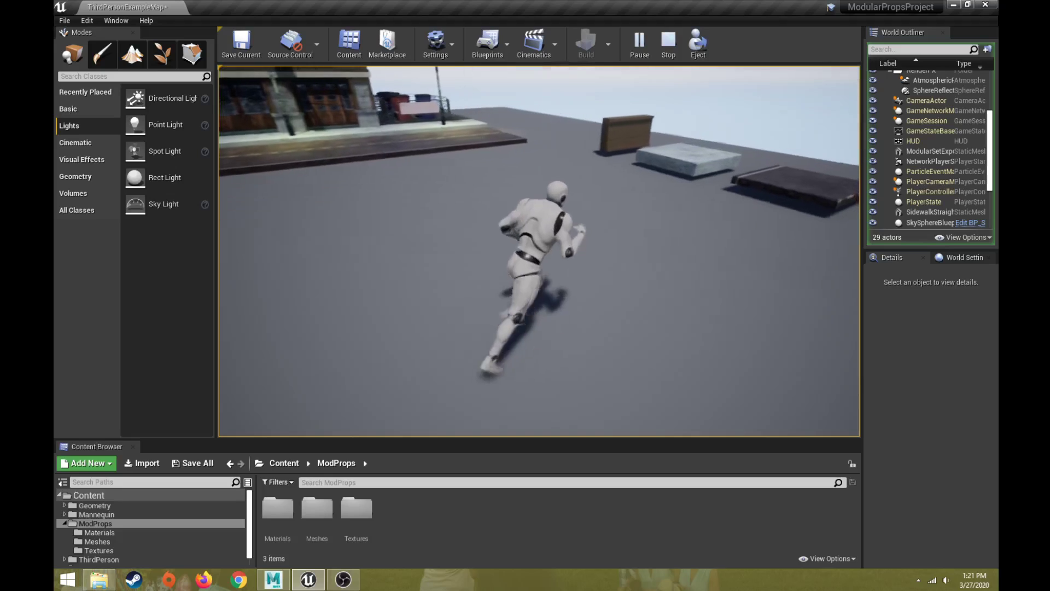
key(w)
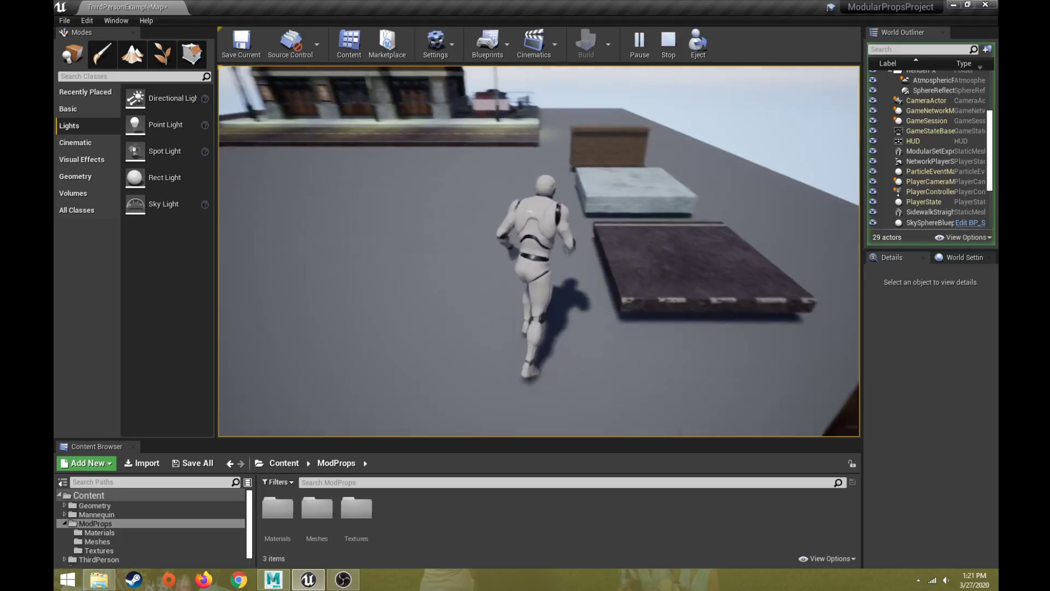
key(a)
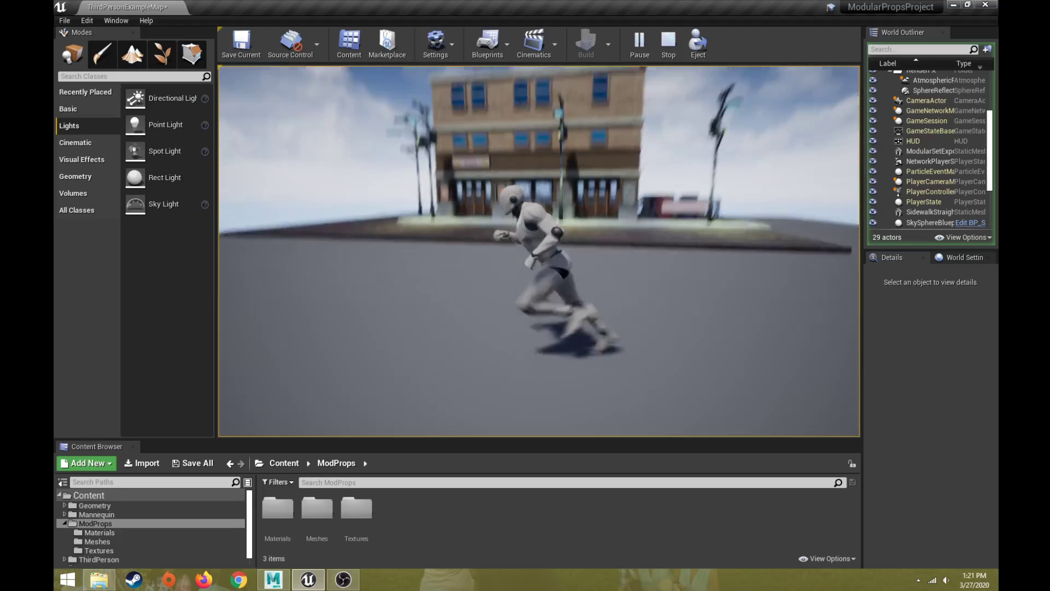
key(w)
key(a)
key(s)
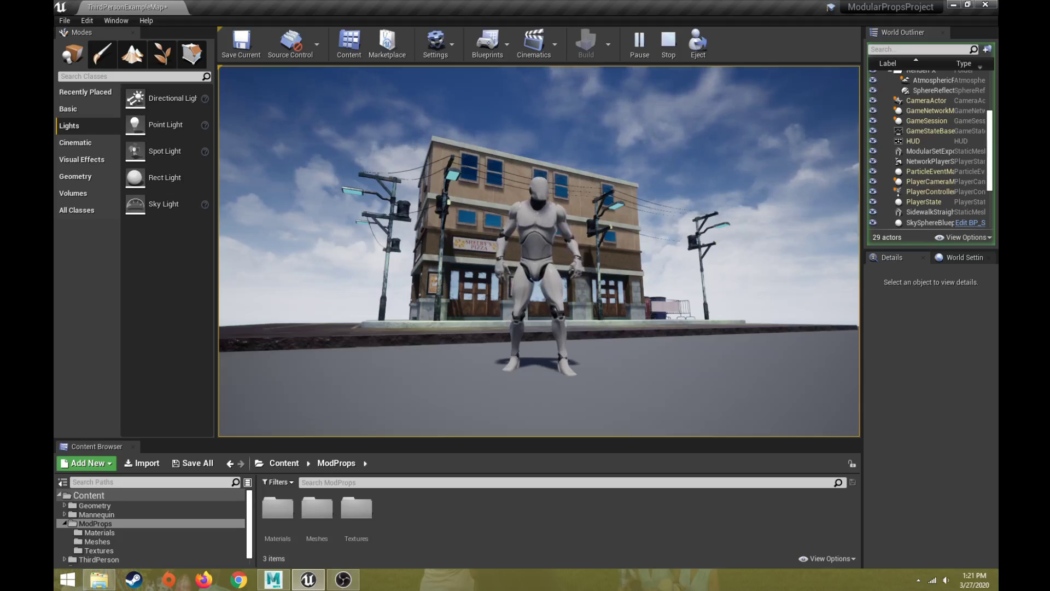
Step: Run the mannequin along the sidewalk past the bins, across the road and back
key(w)
key(d)
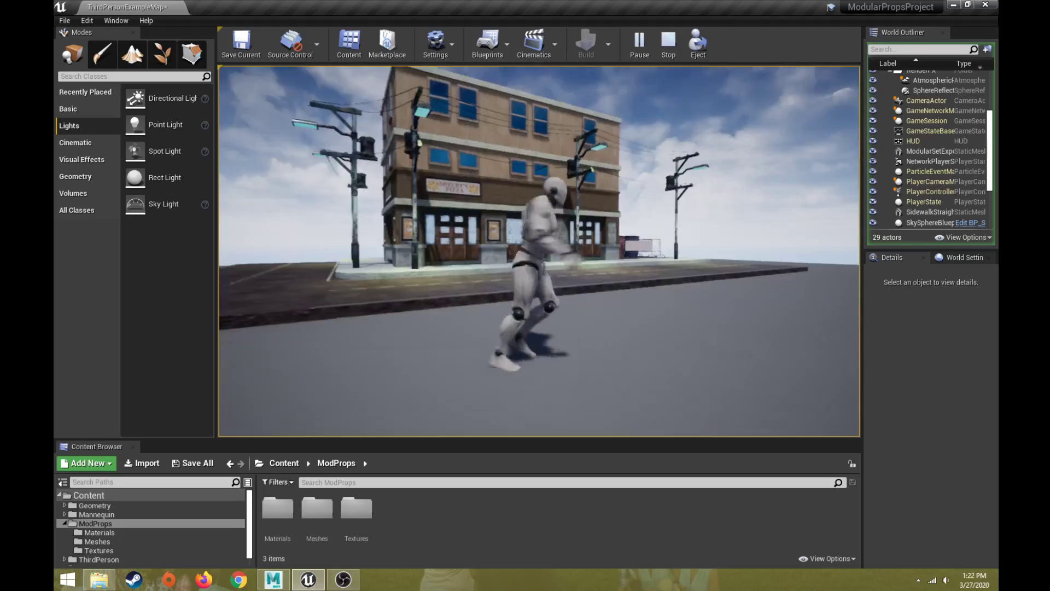
key(w)
key(d)
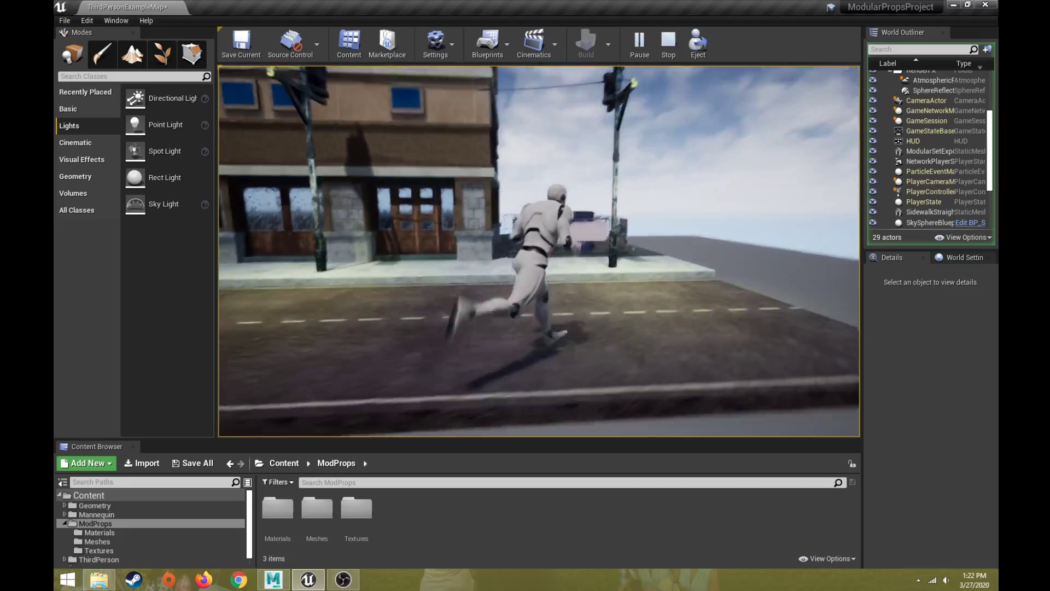
key(a)
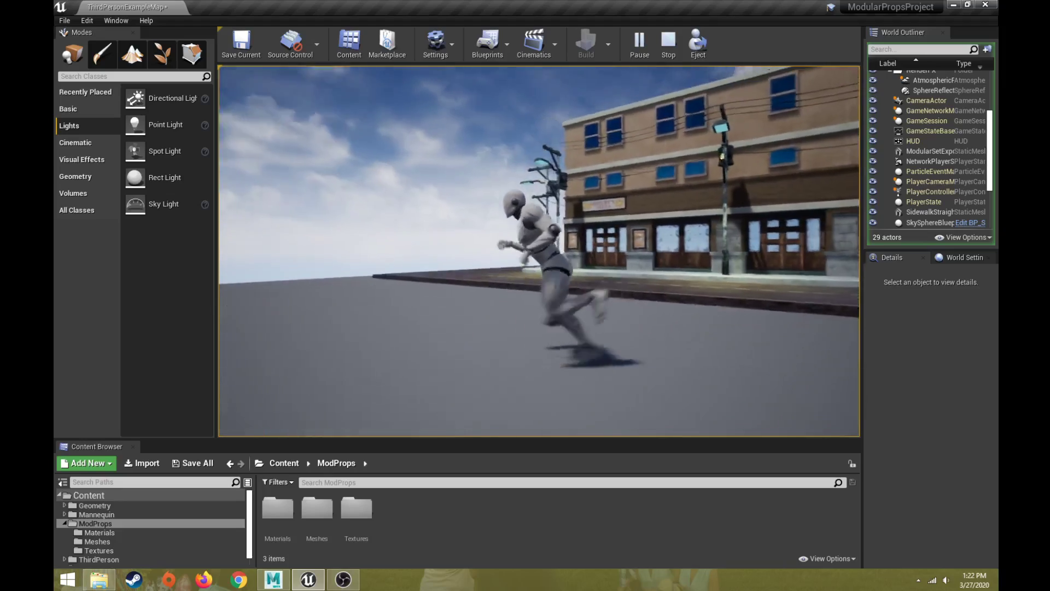
key(w)
key(s)
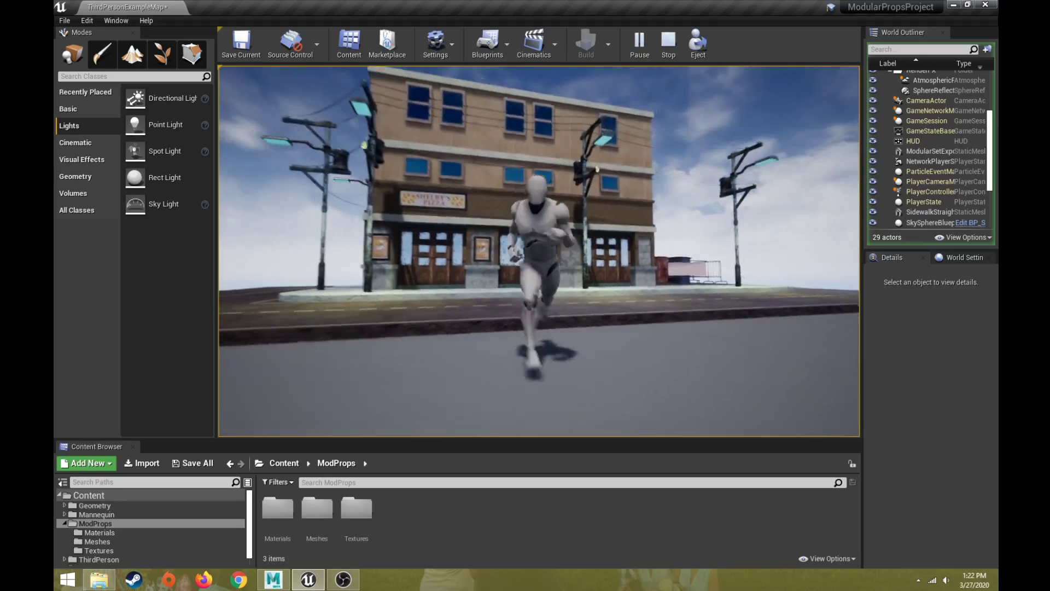
key(a)
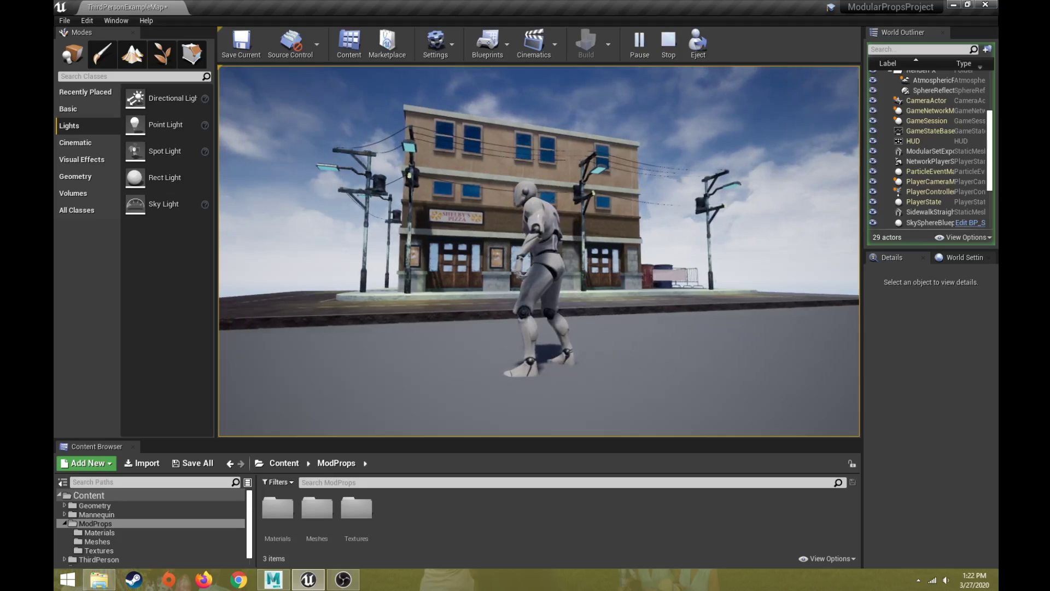
Step: Run toward the pizza building, across the road past the bins and fence, and back
key(w)
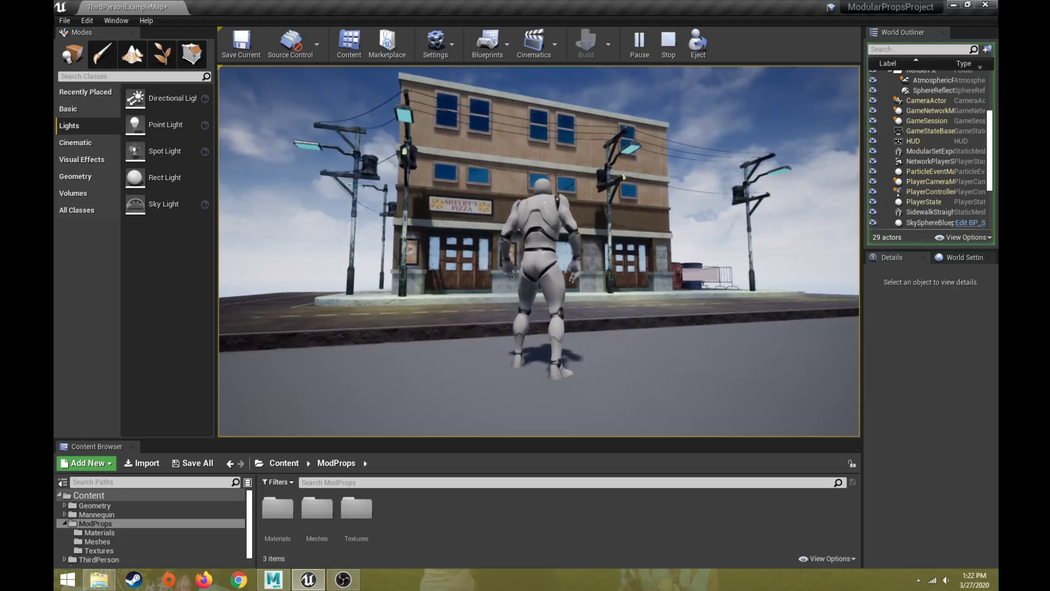
key(w)
key(d)
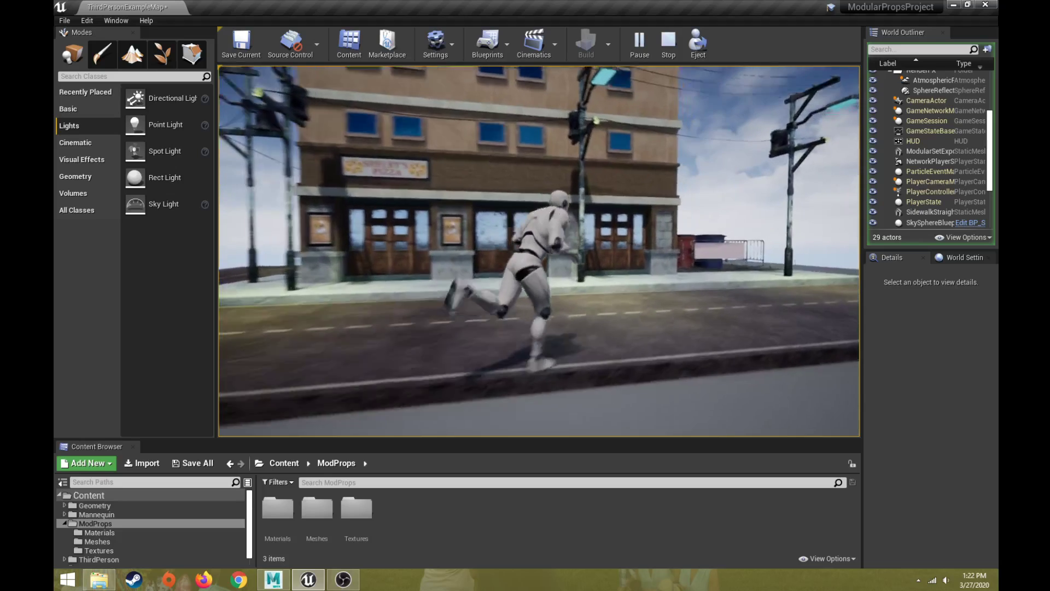
key(s)
key(a)
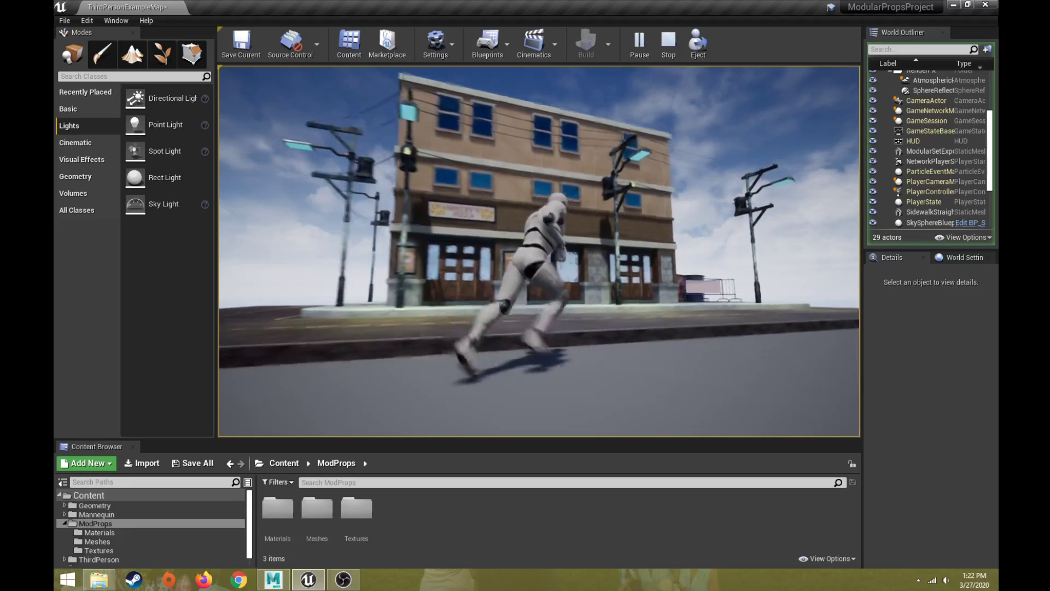
key(w)
key(d)
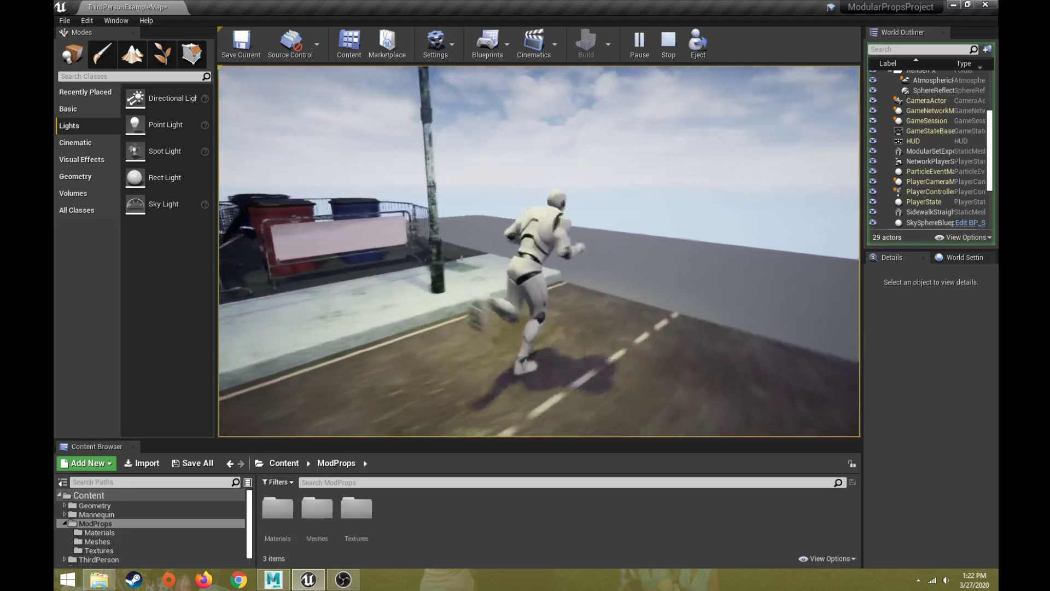
key(w)
key(a)
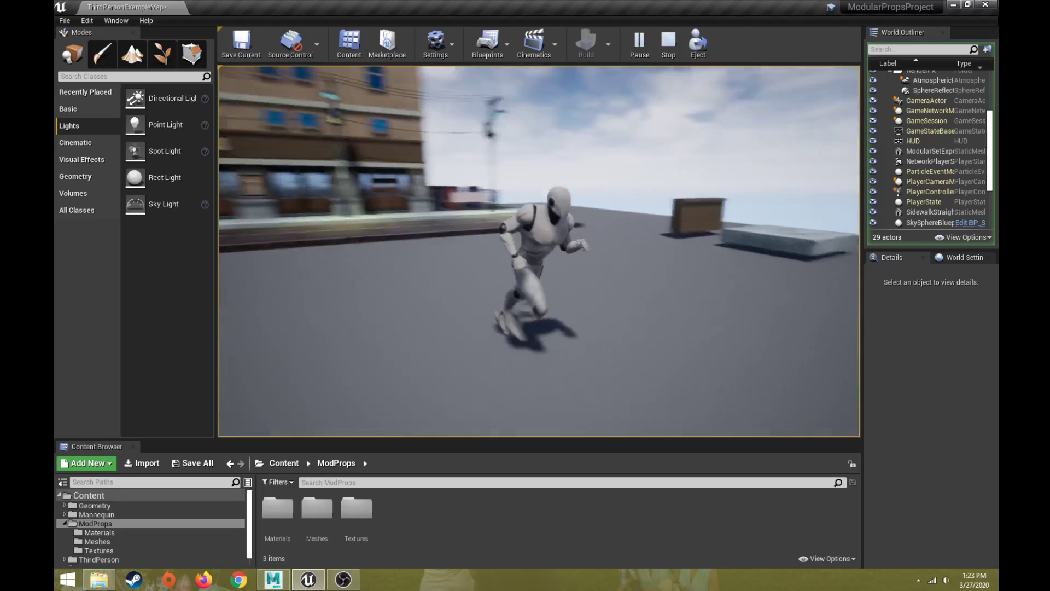
key(w)
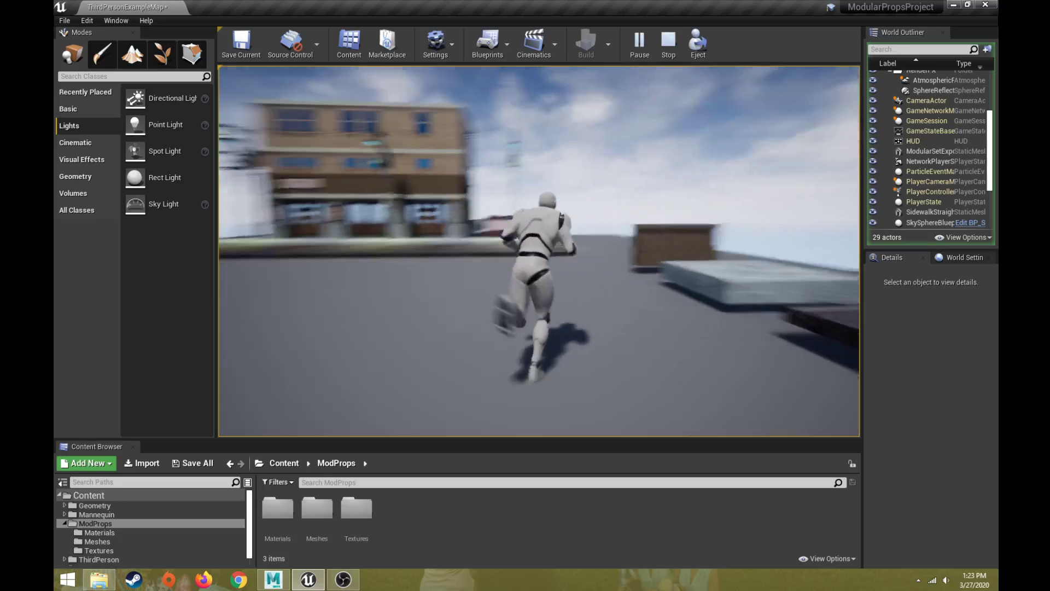
key(a)
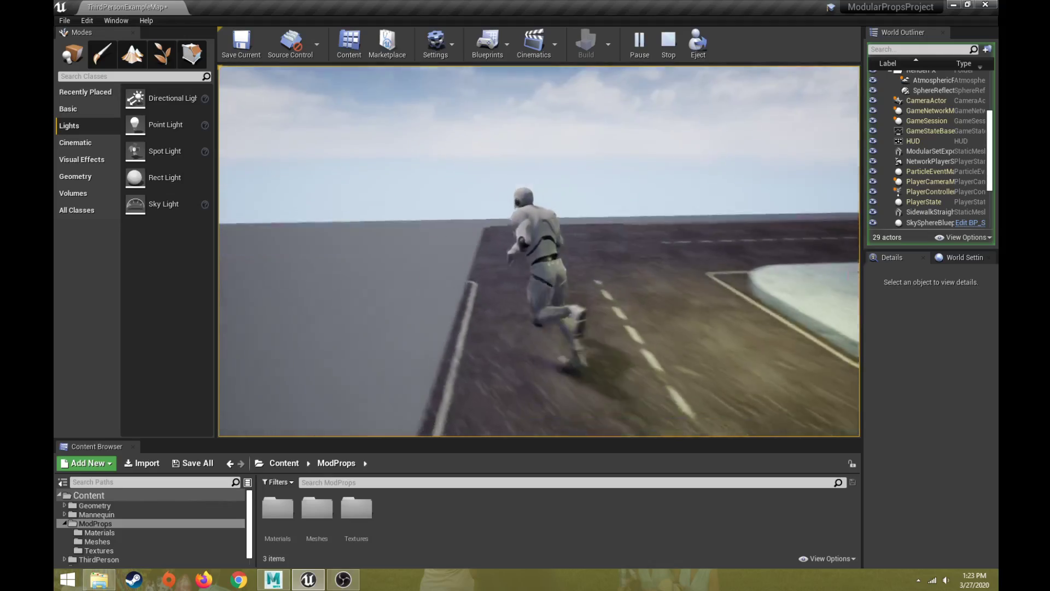
Step: End the play session, tilt the editor view up to the building, and switch to Maya
key(Escape)
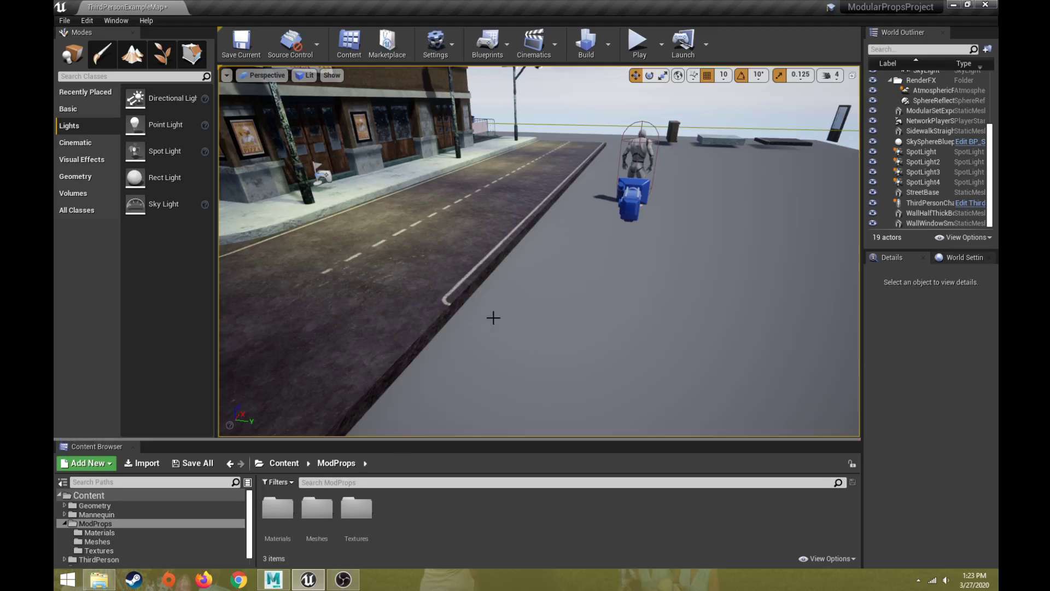
right_drag(582, 263, 555, 280)
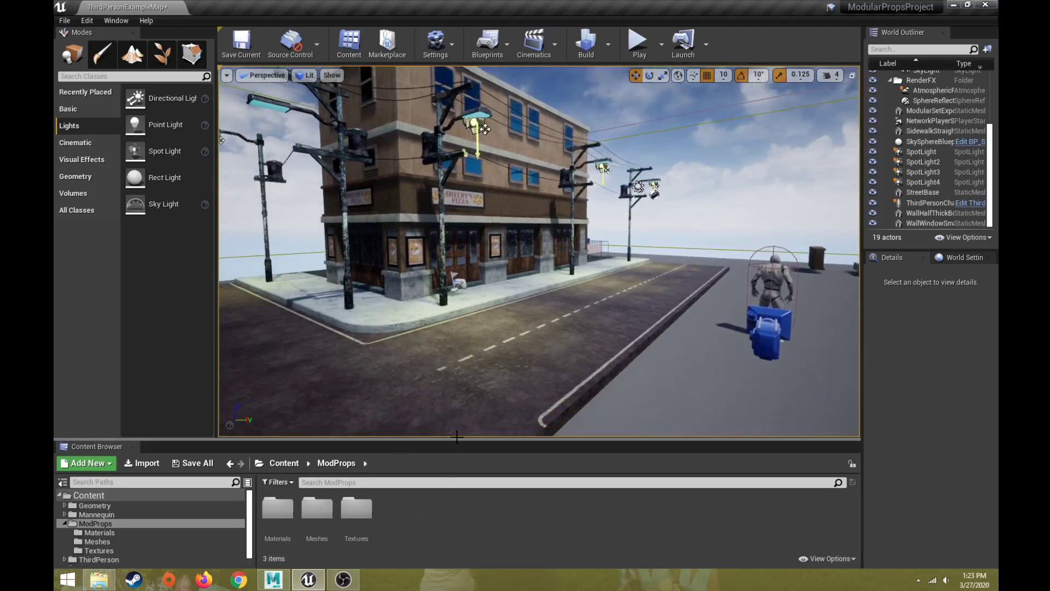
click(272, 580)
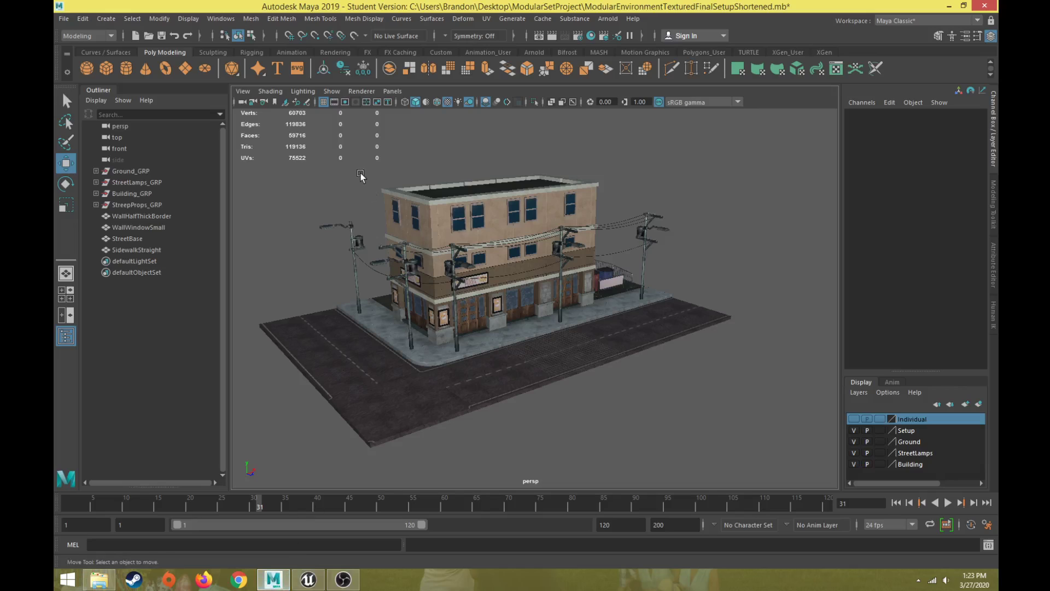
Step: Marquee-select every street-scene object (60,703 verts) and orbit around the building to check it
drag(258, 140, 592, 365)
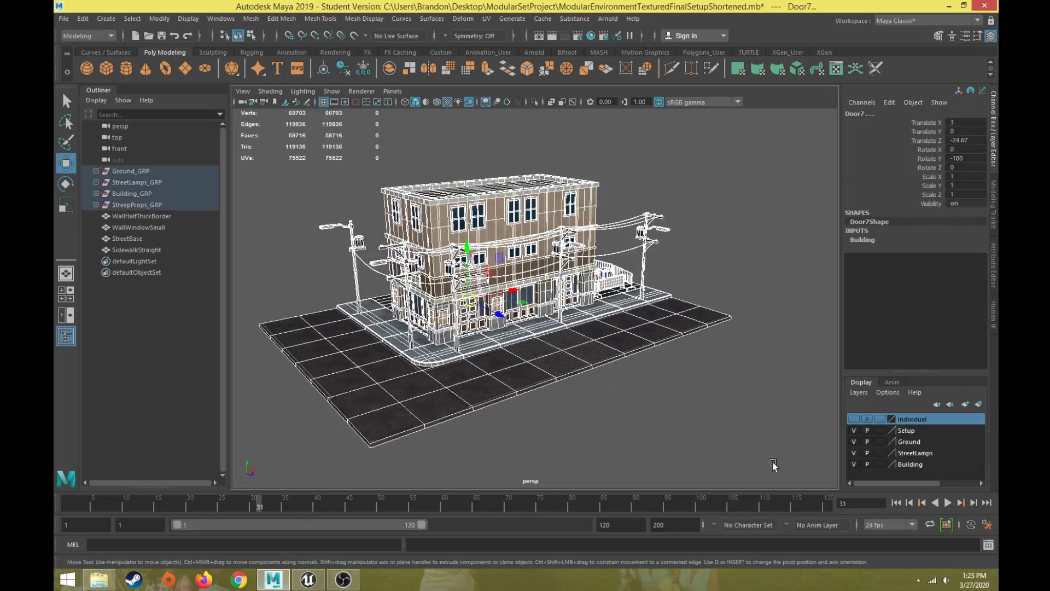
right_drag(641, 331, 703, 254)
alt+drag(753, 236, 717, 246)
alt+middle_drag(665, 270, 630, 298)
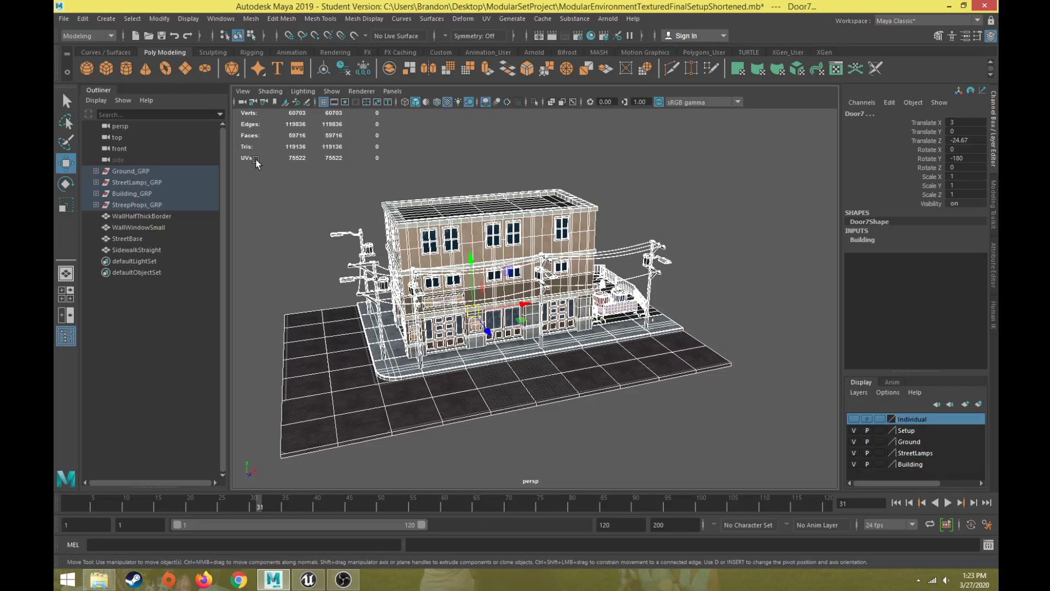
click(63, 18)
Step: Save the scene as ModularEnvironmentTexturedFinalSetupShortenedCombinedForUnreal.mb, accepting the Student Version notice
click(92, 75)
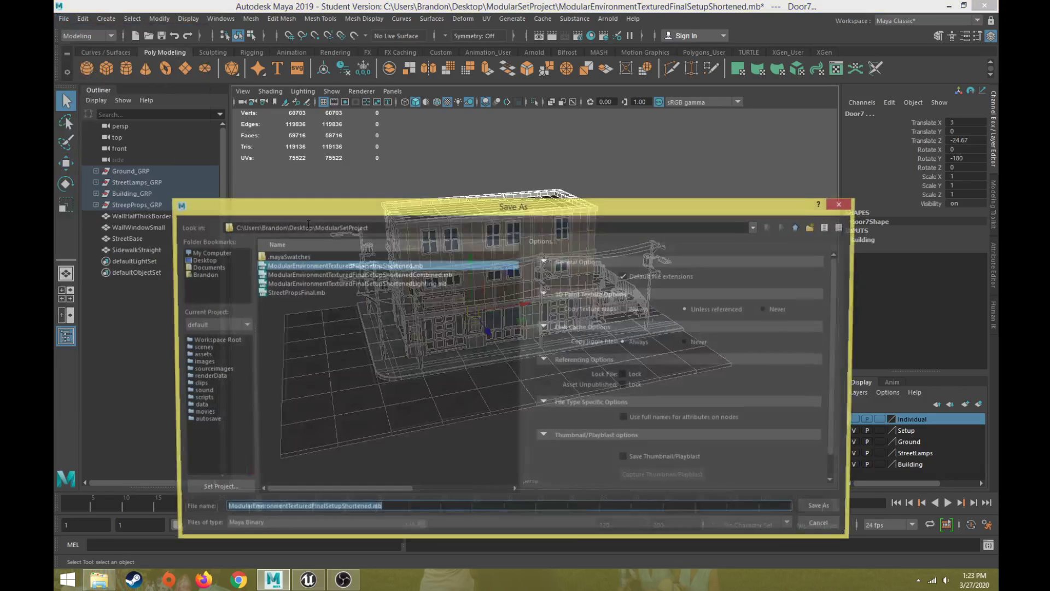
click(368, 512)
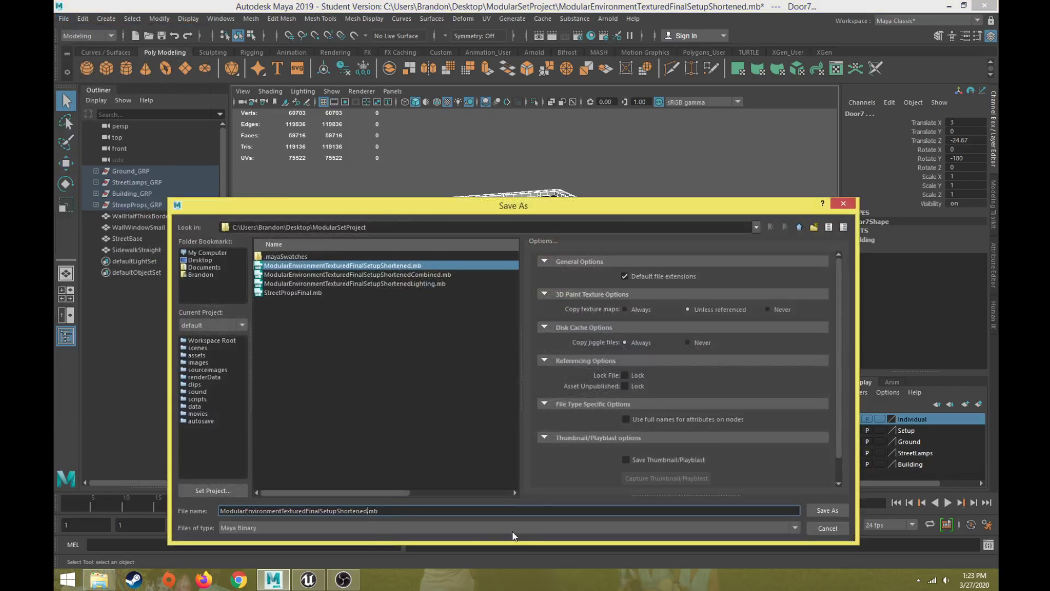
text(CombinedForUnreal)
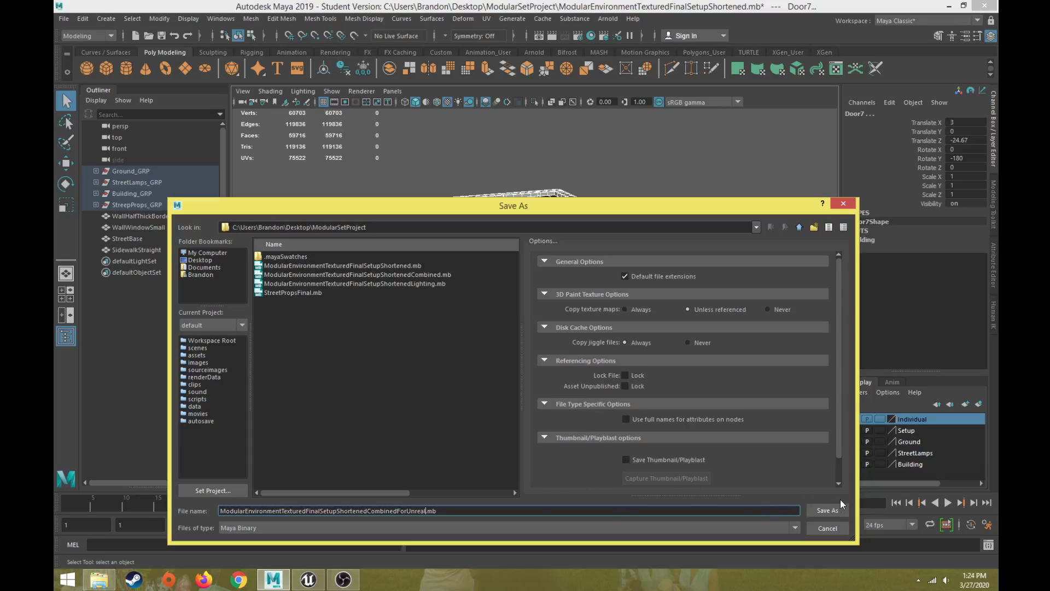
click(823, 509)
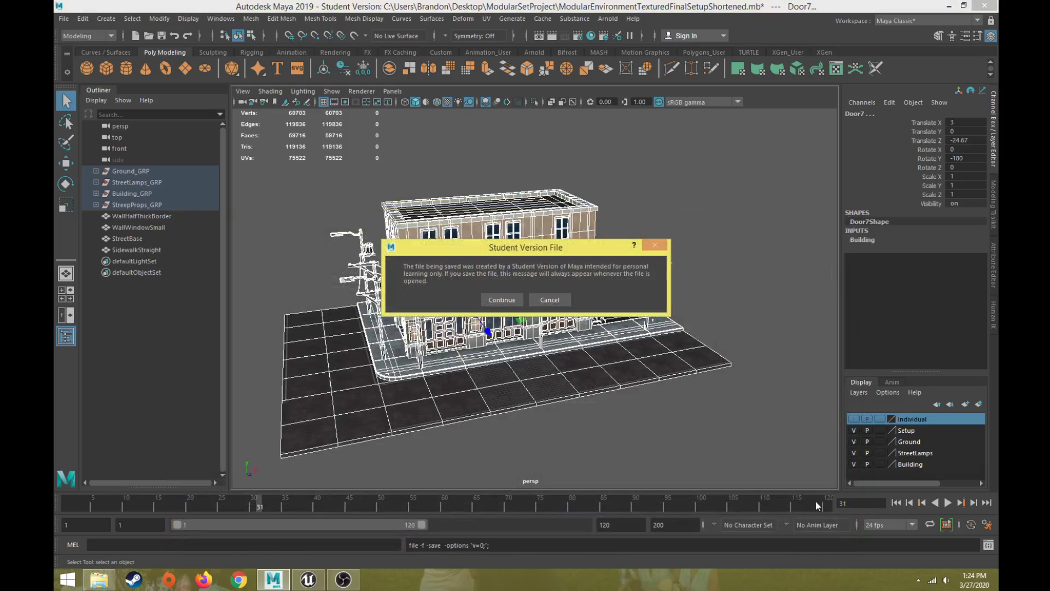
click(501, 300)
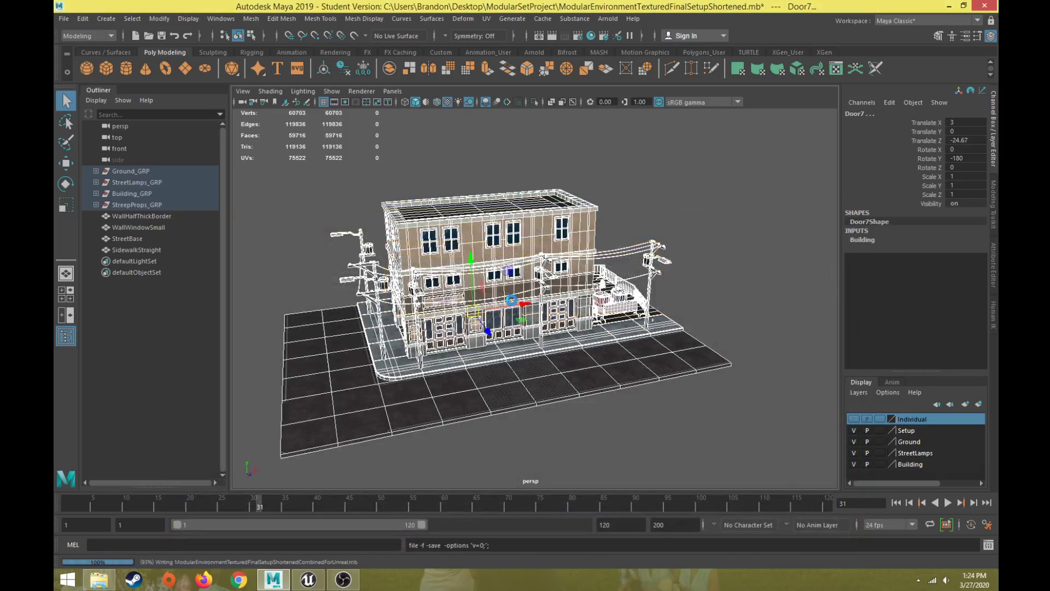
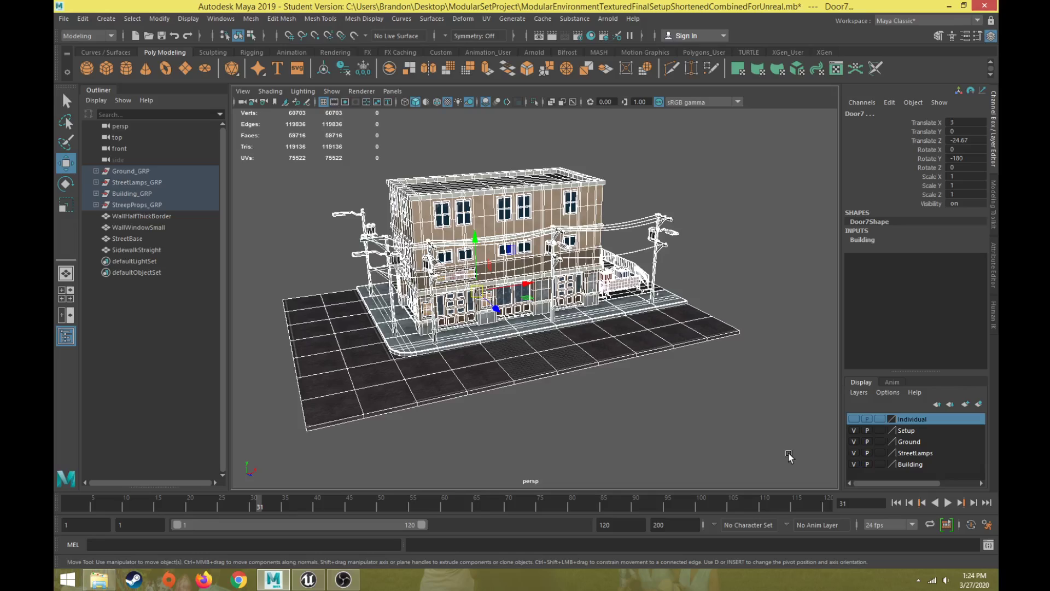
Step: Combine the selected street-scene pieces into a single mesh from the Modeling Toolkit
click(994, 225)
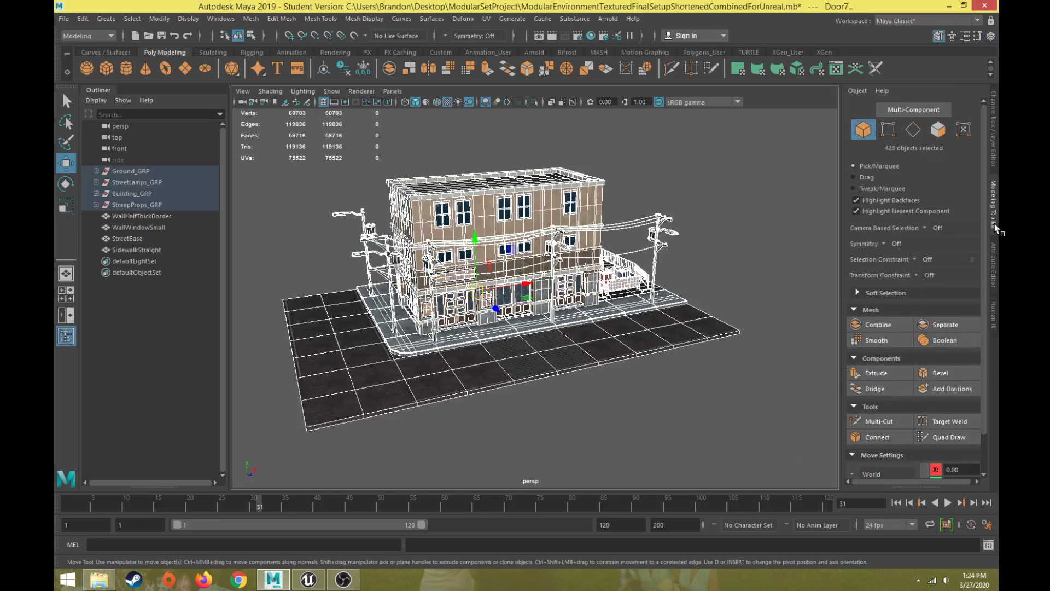
click(879, 325)
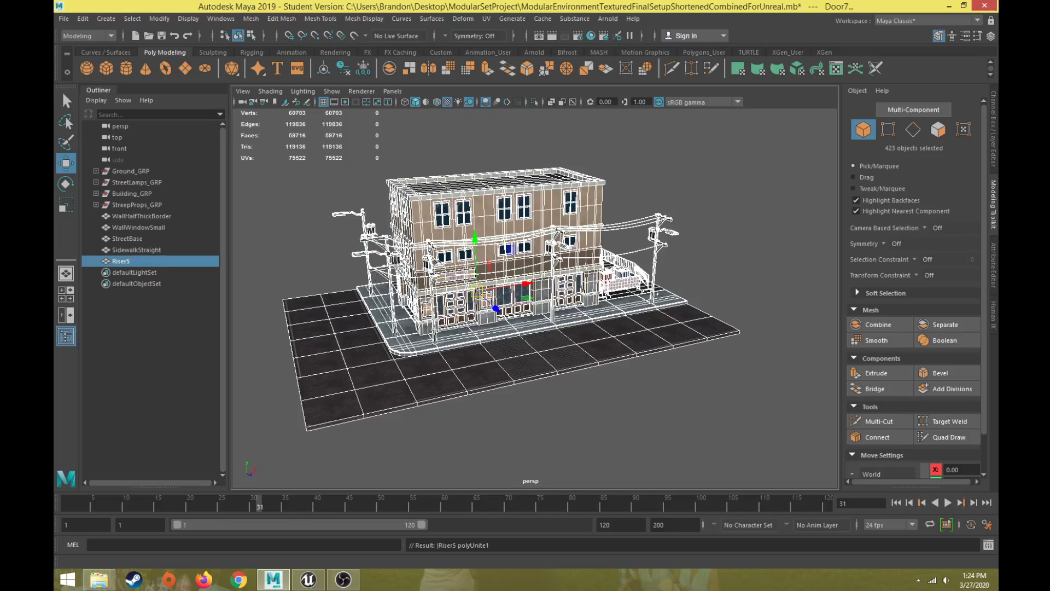
click(990, 143)
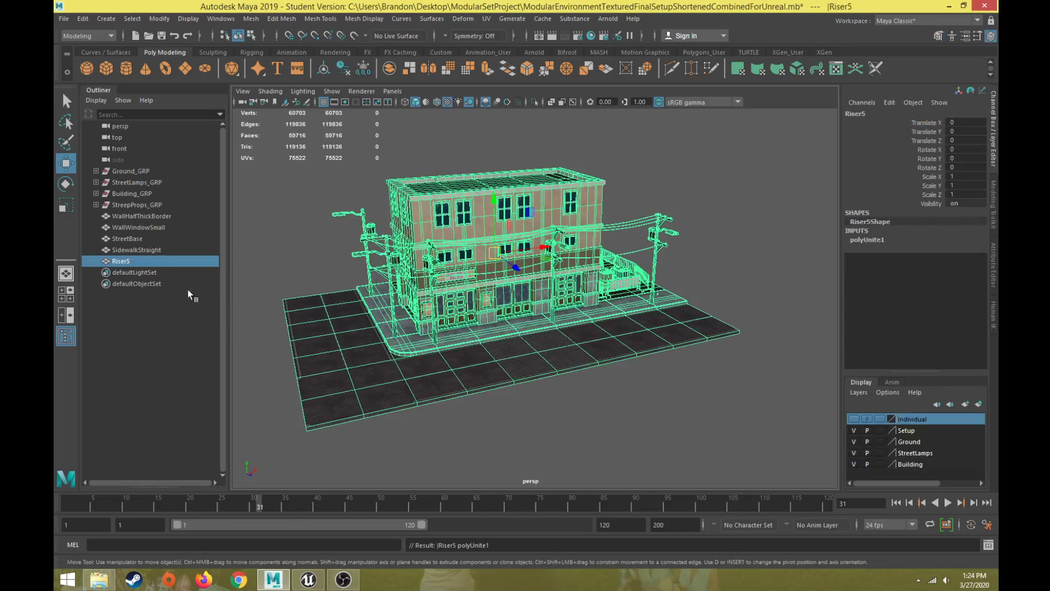
Step: Rename the combined Riser5 mesh to ModPropsCombined in the Outliner
click(96, 172)
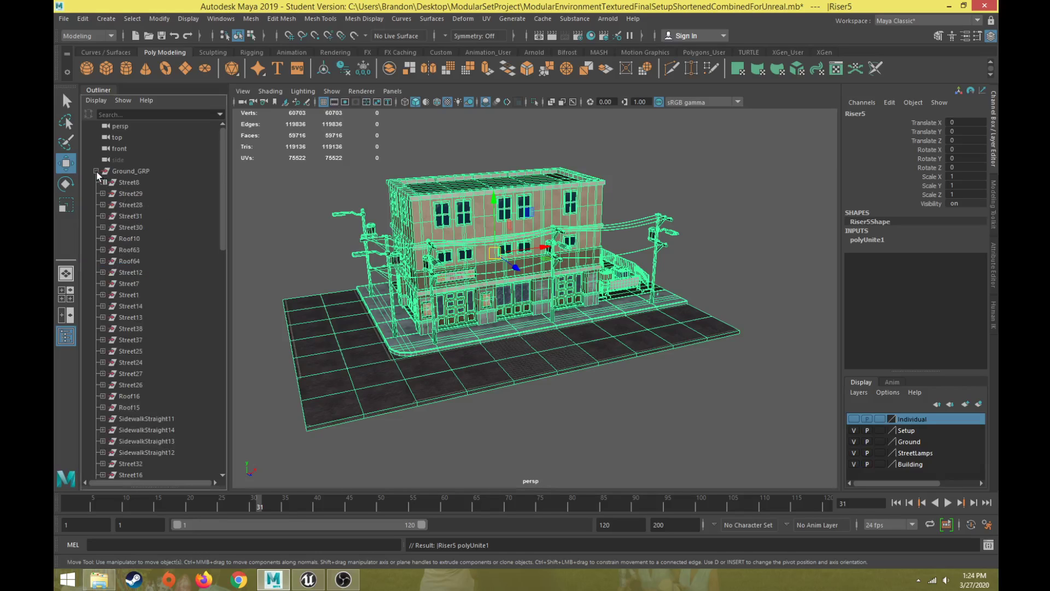
click(97, 171)
click(133, 250)
click(122, 261)
double_click(121, 261)
double_click(122, 261)
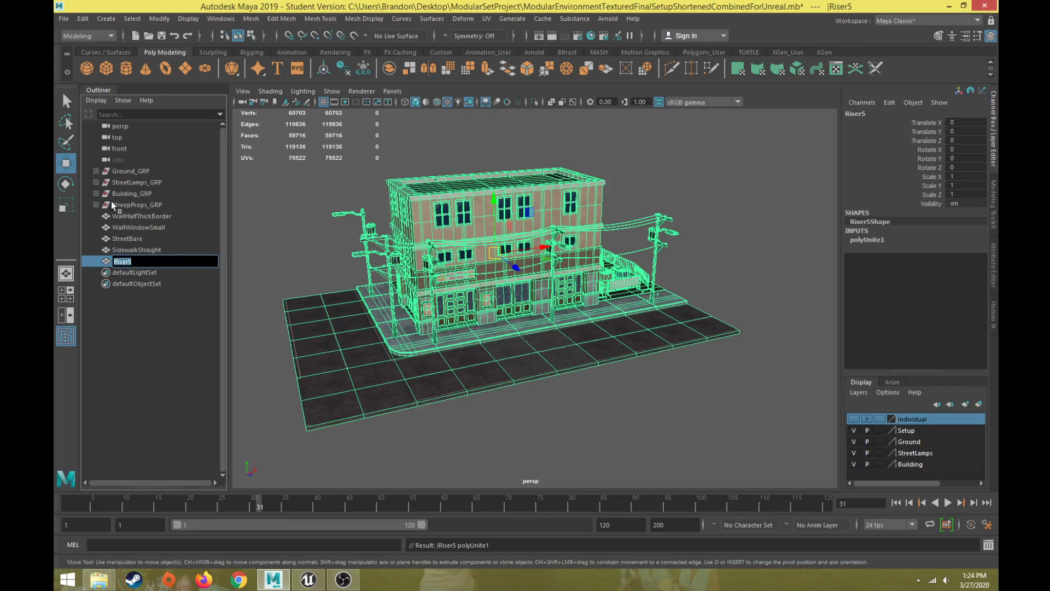
text(ModPo)
key(BackSpace)
text(ropsCombined)
key(Return)
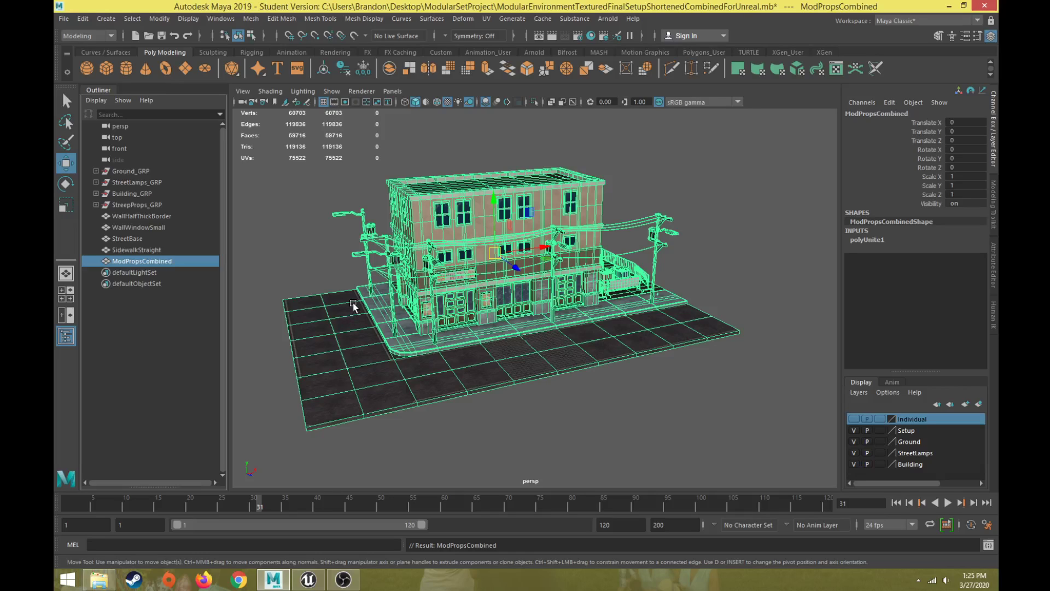
Step: Delete the construction history of ModPropsCombined via Edit > Delete by Type > History
click(78, 18)
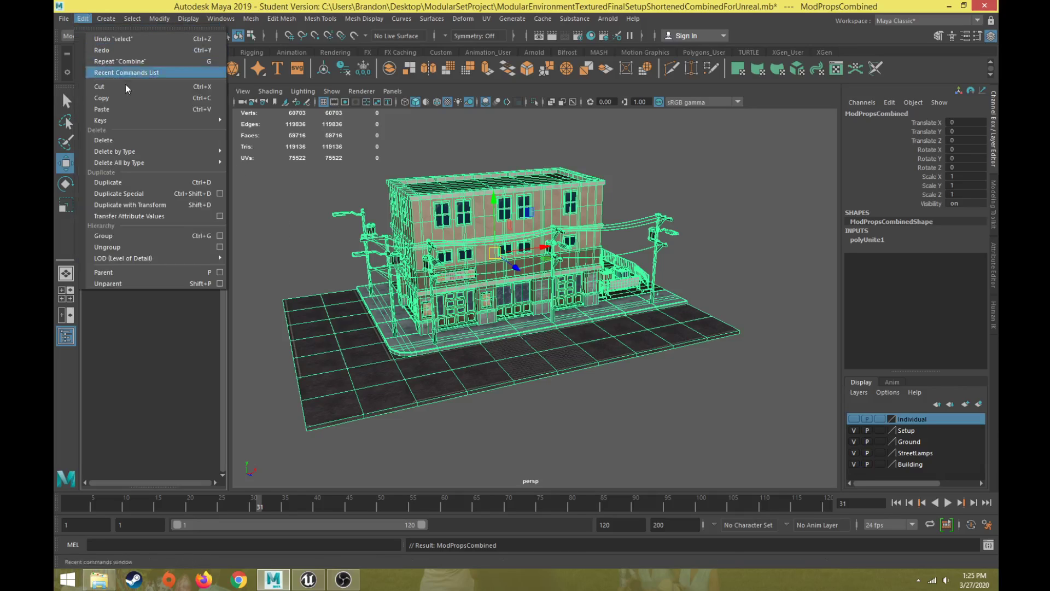
mouse_move(151, 152)
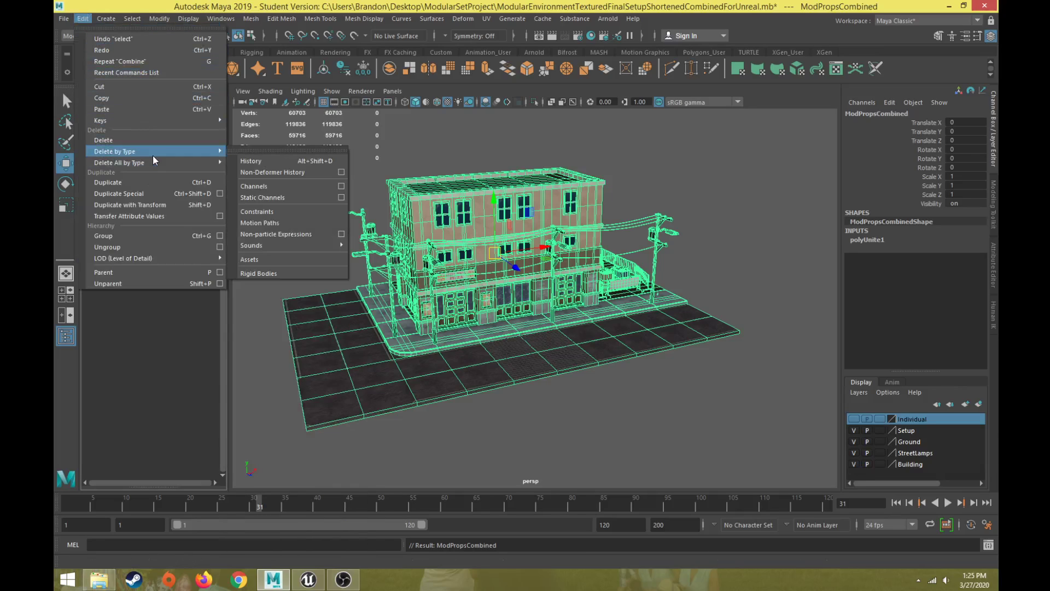
click(258, 162)
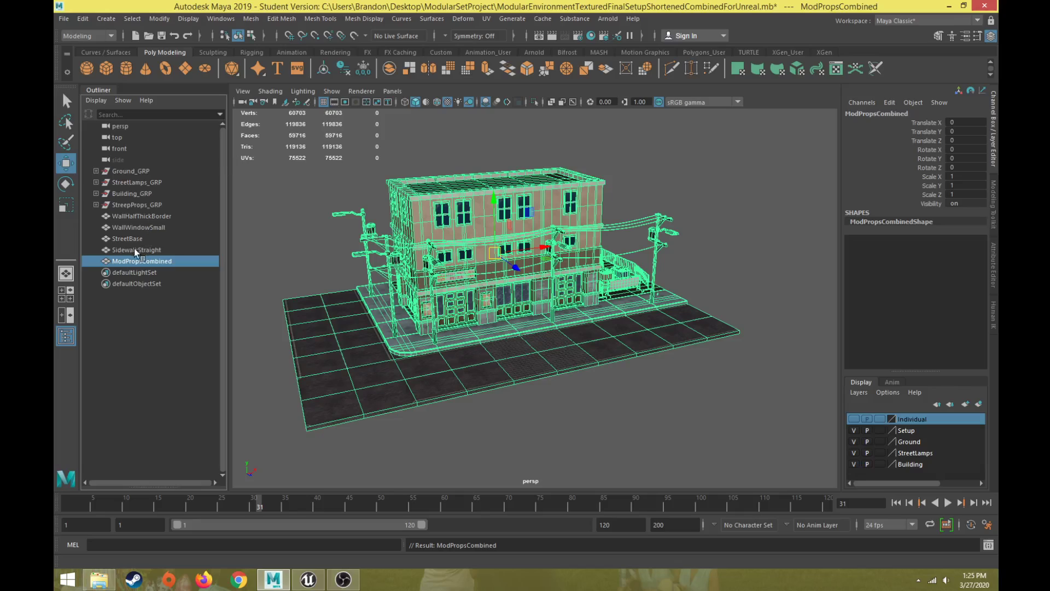
Step: Delete the four leftover _GRP group nodes, Ground_GRP through StreepProps_GRP, from the Outliner
click(96, 171)
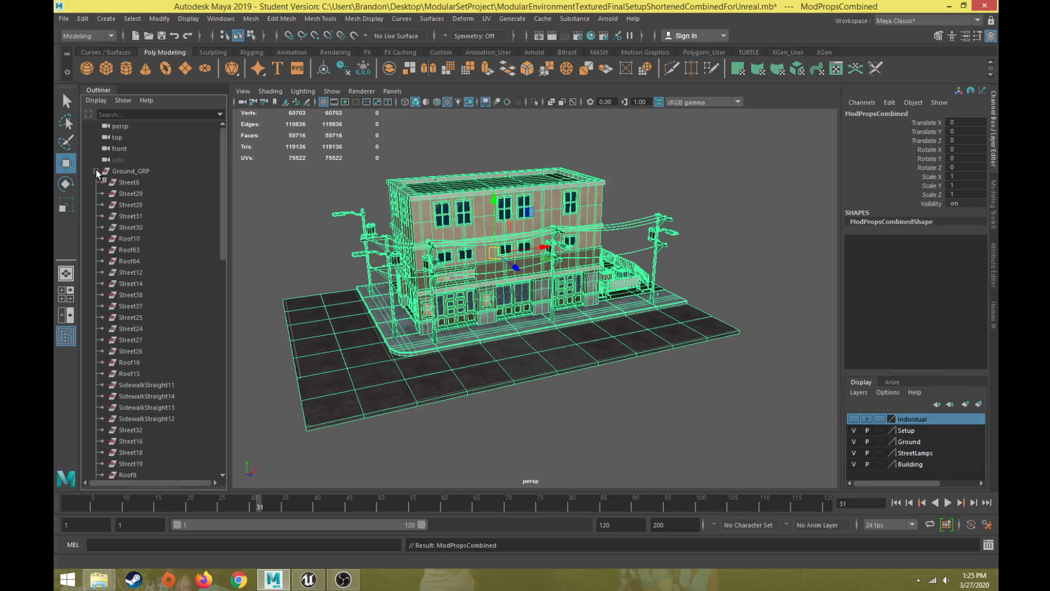
click(96, 171)
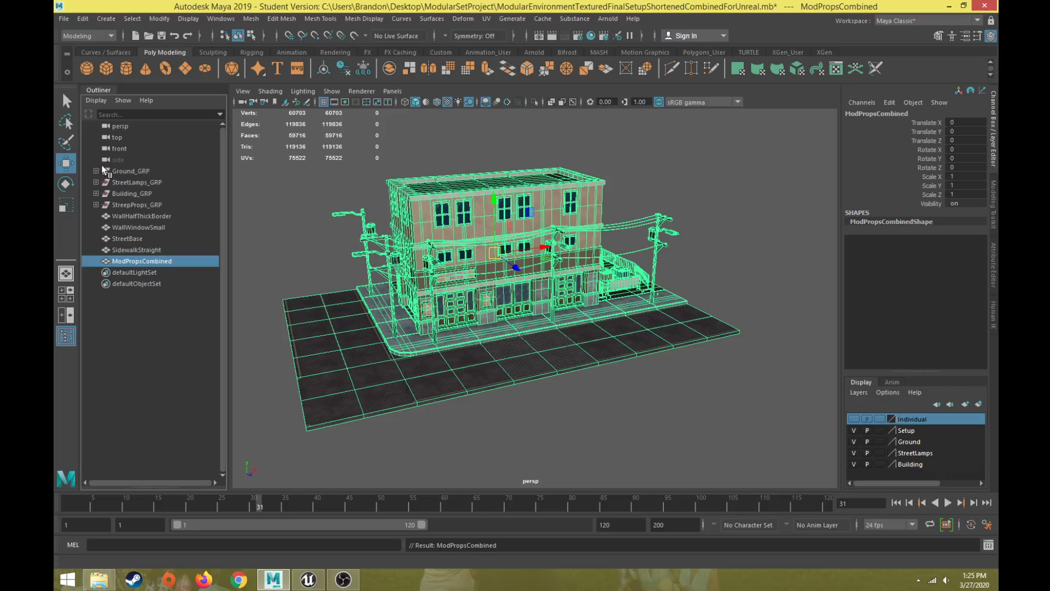
click(128, 171)
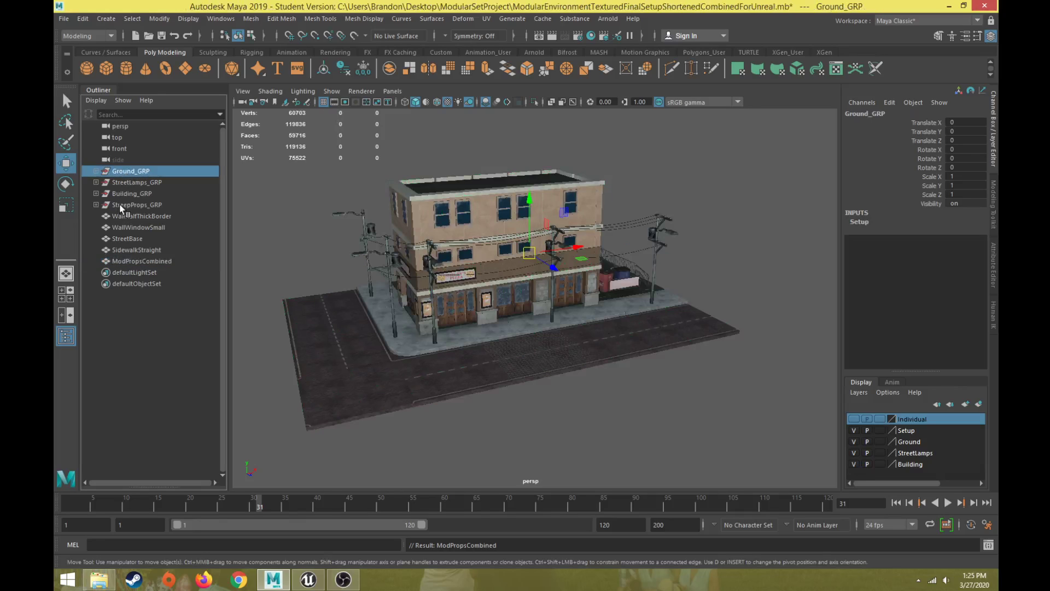
shift+click(121, 206)
key(Delete)
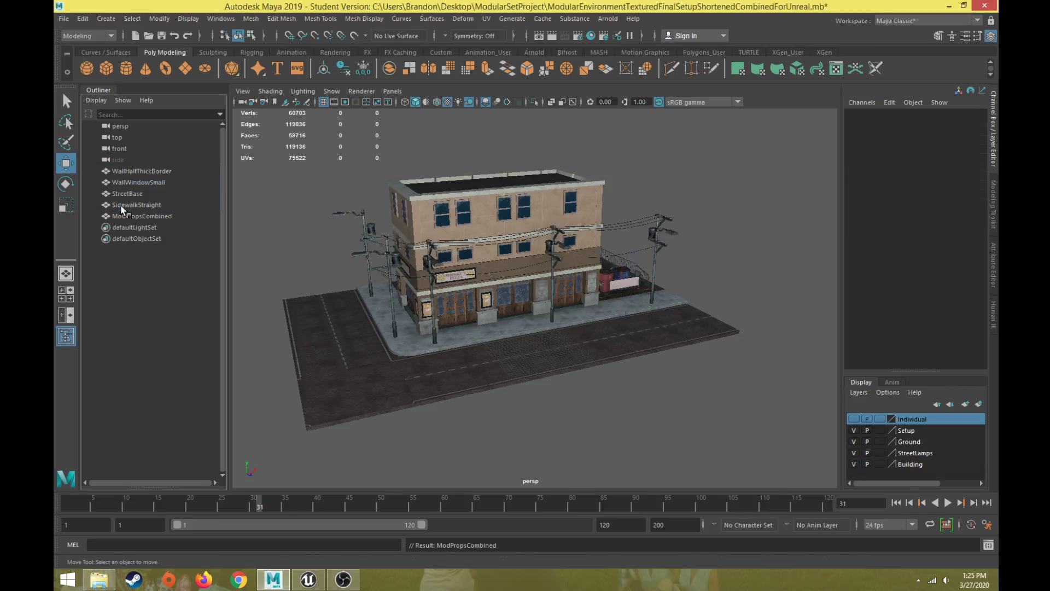
Step: Move ModPropsCombined back from the origin to Translate Z -58.448
click(122, 218)
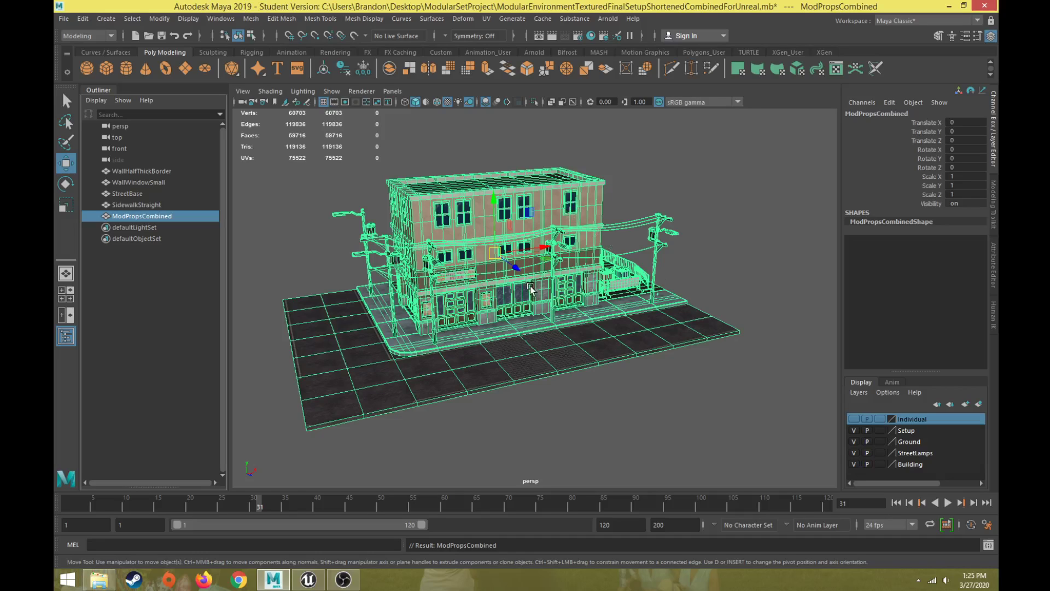
alt+drag(533, 332, 534, 335)
middle_drag(533, 335, 470, 131)
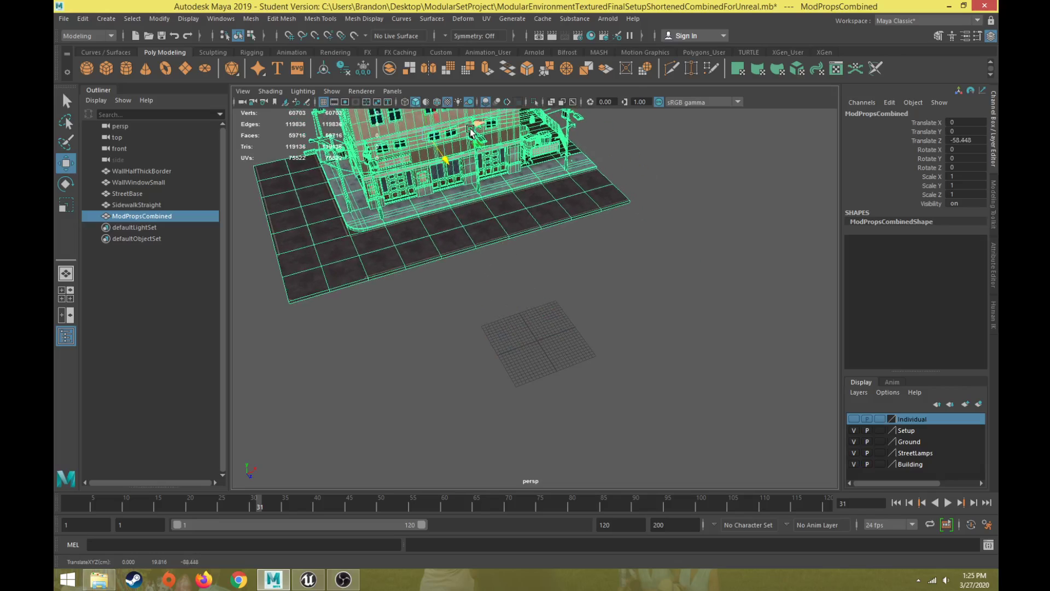
alt+drag(462, 126, 447, 228)
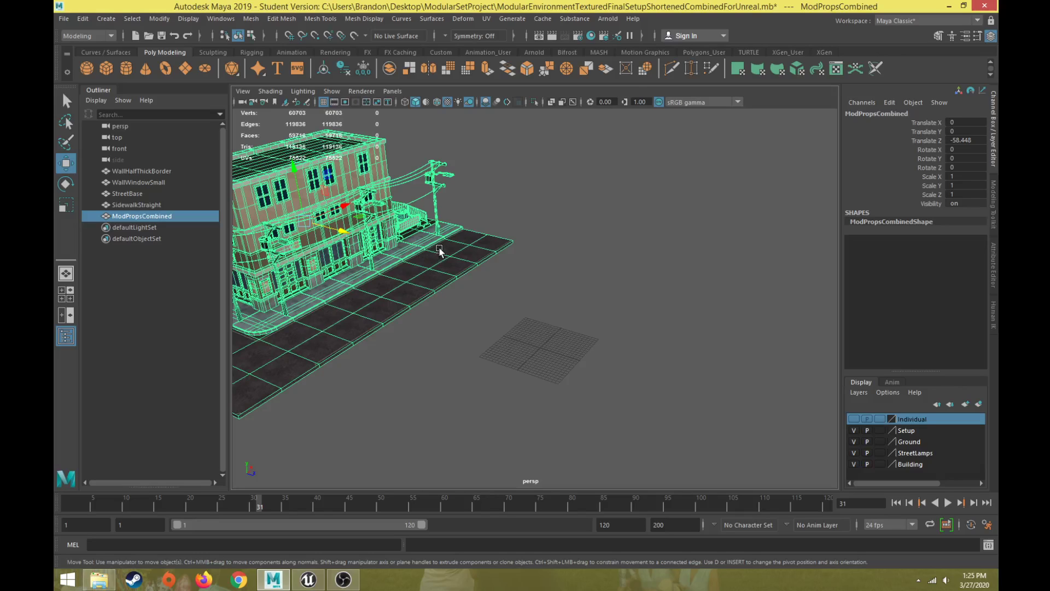
alt+drag(401, 261, 349, 268)
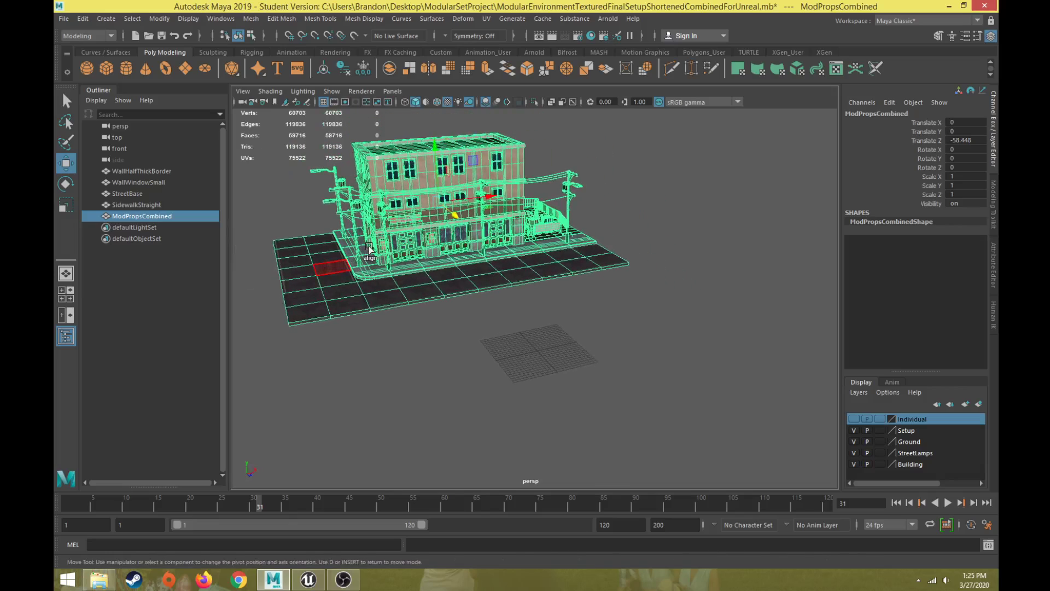
Step: Snap the mesh's pivot to the sidewalk's outer corner vertex
key(d)
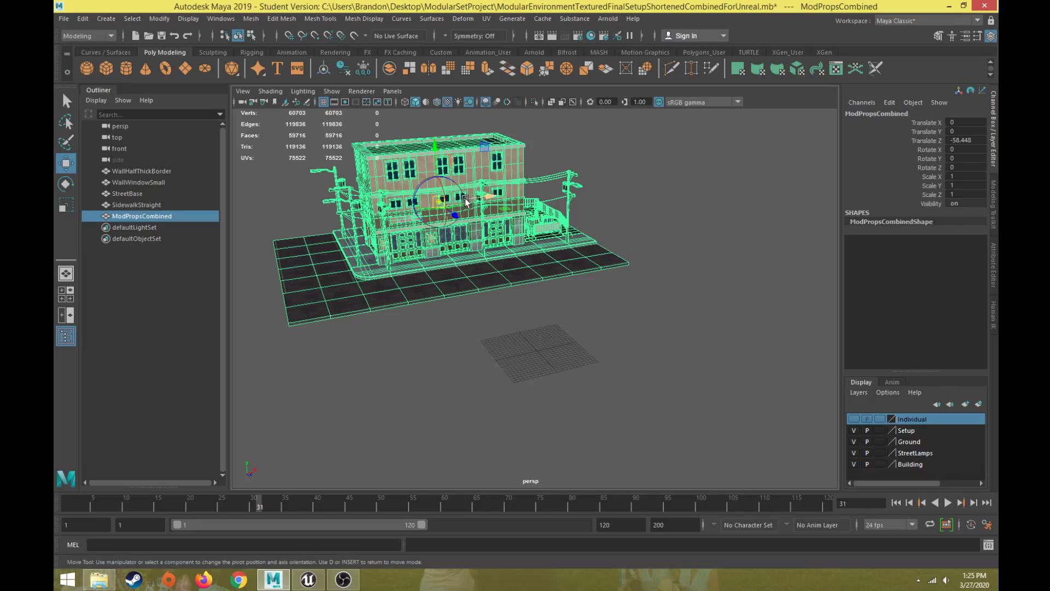
key(v)
drag(441, 207, 628, 267)
key(d)
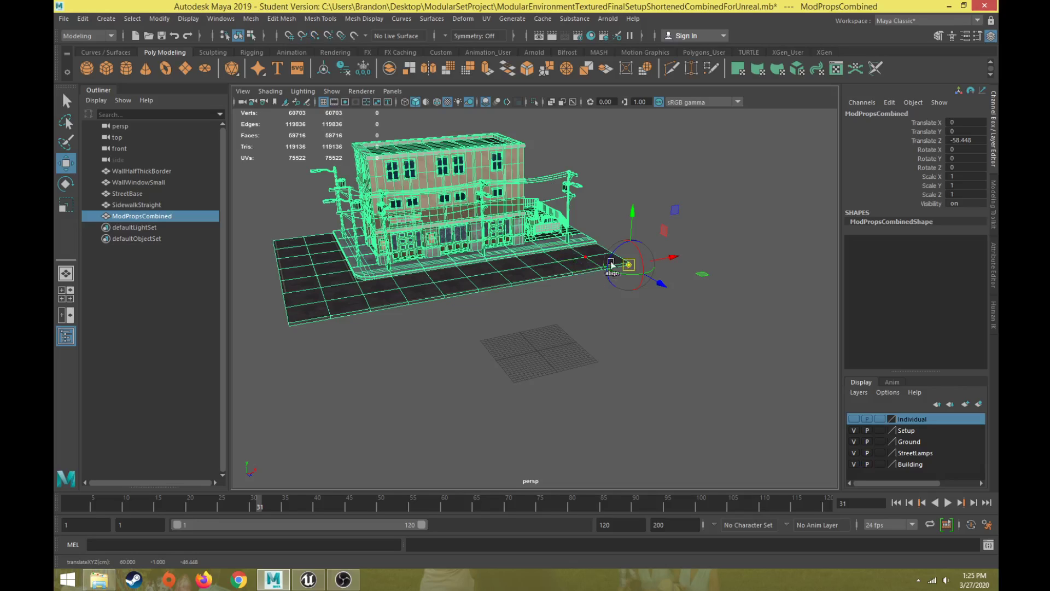
key(d)
alt+drag(621, 286, 545, 342)
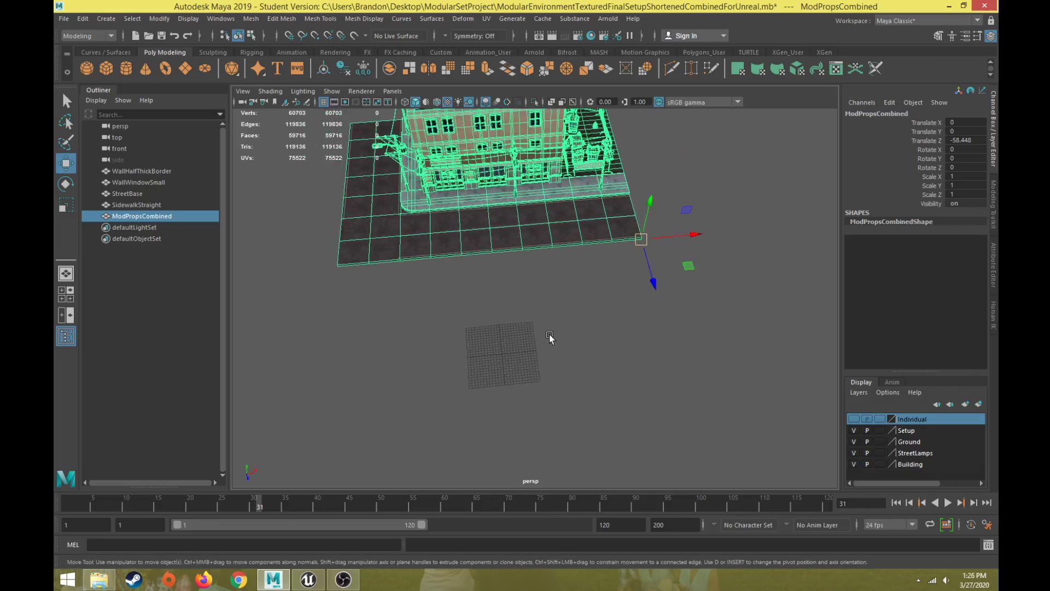
mouse_move(556, 300)
alt+mouse_down()
mouse_move(545, 288)
mouse_move(564, 288)
alt+mouse_up()
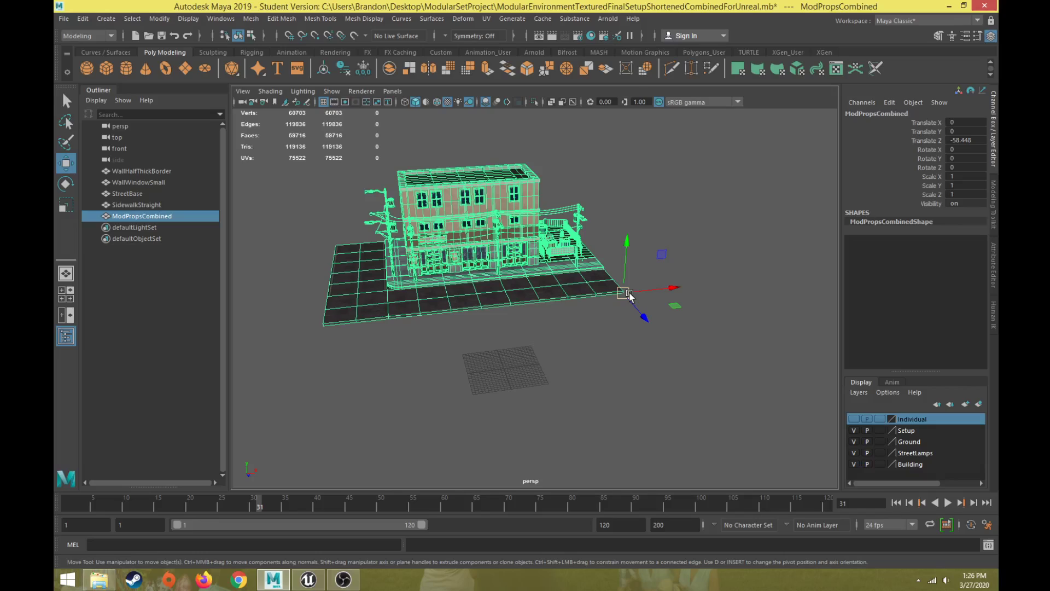
Step: Grid-snap ModPropsCombined toward the origin so it reads Translate -60, 1, -12
key(v)
click(314, 36)
key(x)
drag(622, 292, 502, 363)
scroll(502, 361, up, 5)
alt+middle_drag(504, 361, 613, 197)
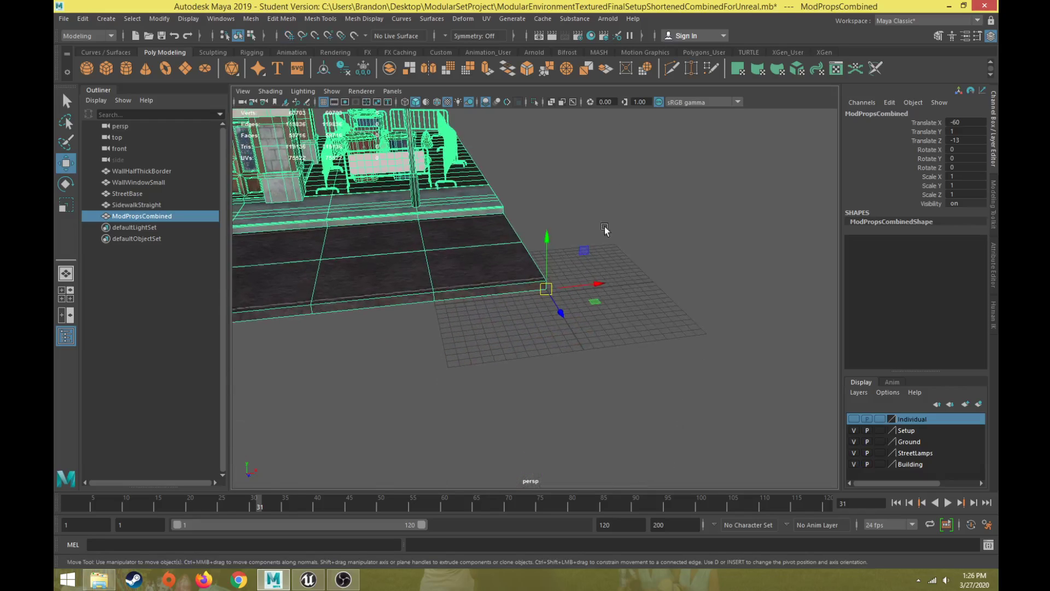
scroll(557, 342, up, 3)
key(x)
drag(556, 286, 558, 293)
Step: Orbit in closer to the building and try another grid-snapped nudge
alt+drag(621, 324, 567, 324)
scroll(558, 324, down, 5)
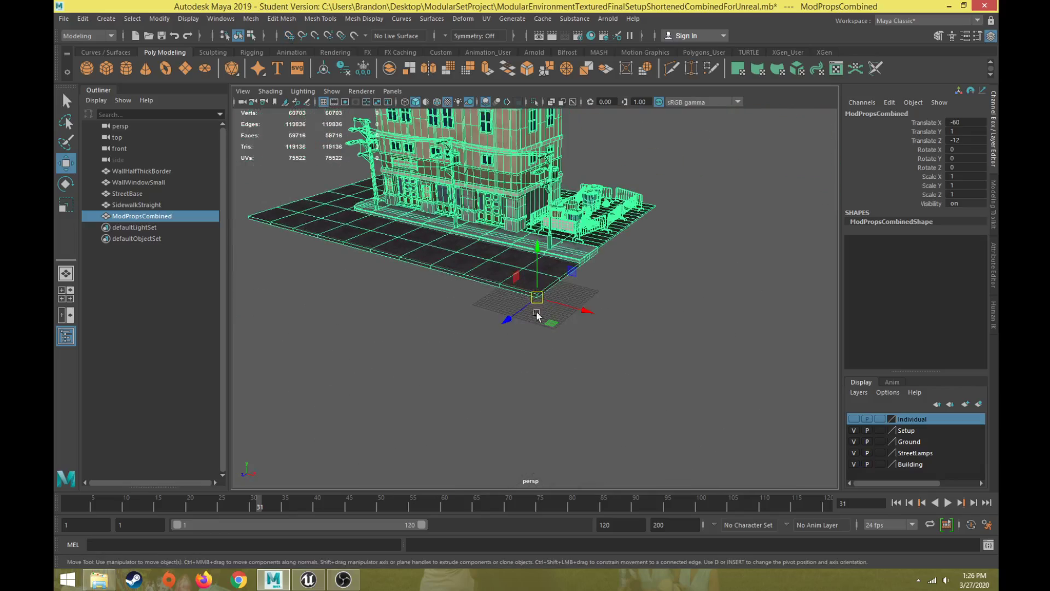
alt+drag(508, 290, 535, 303)
alt+right_drag(535, 303, 598, 403)
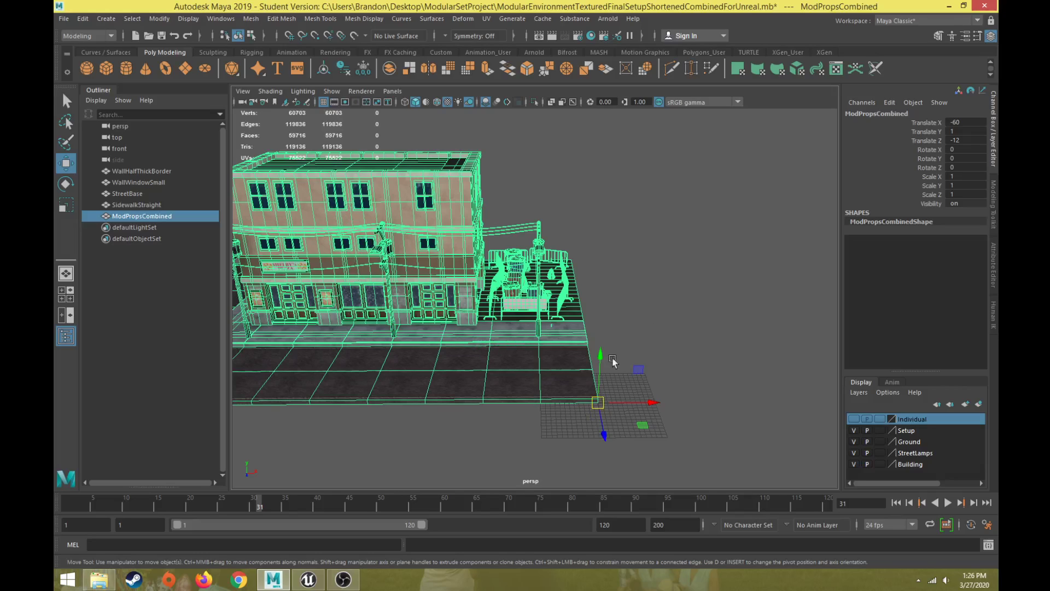
scroll(596, 405, up, 2)
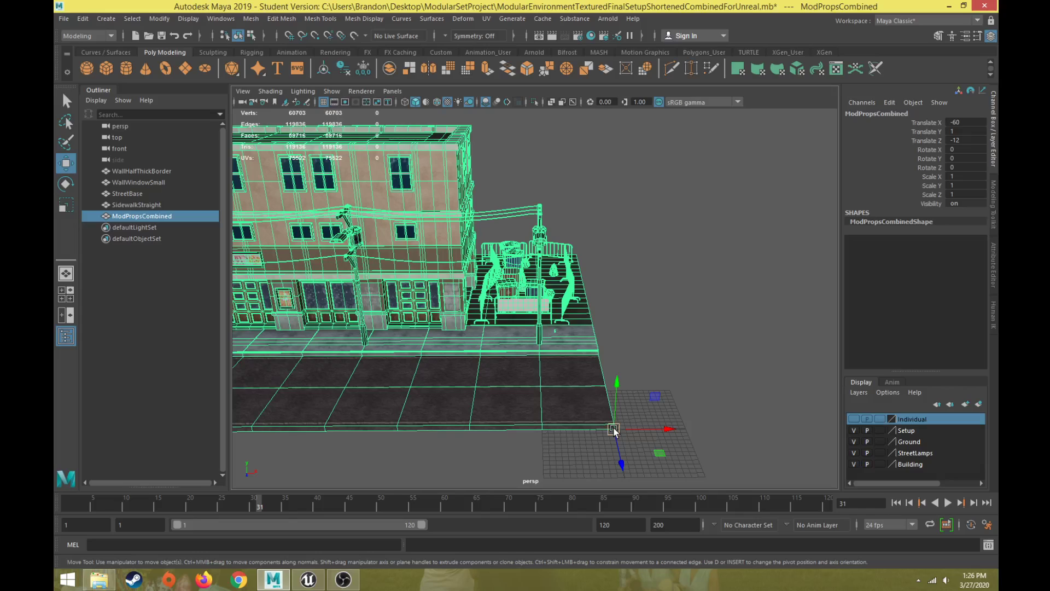
key(x)
drag(613, 429, 615, 430)
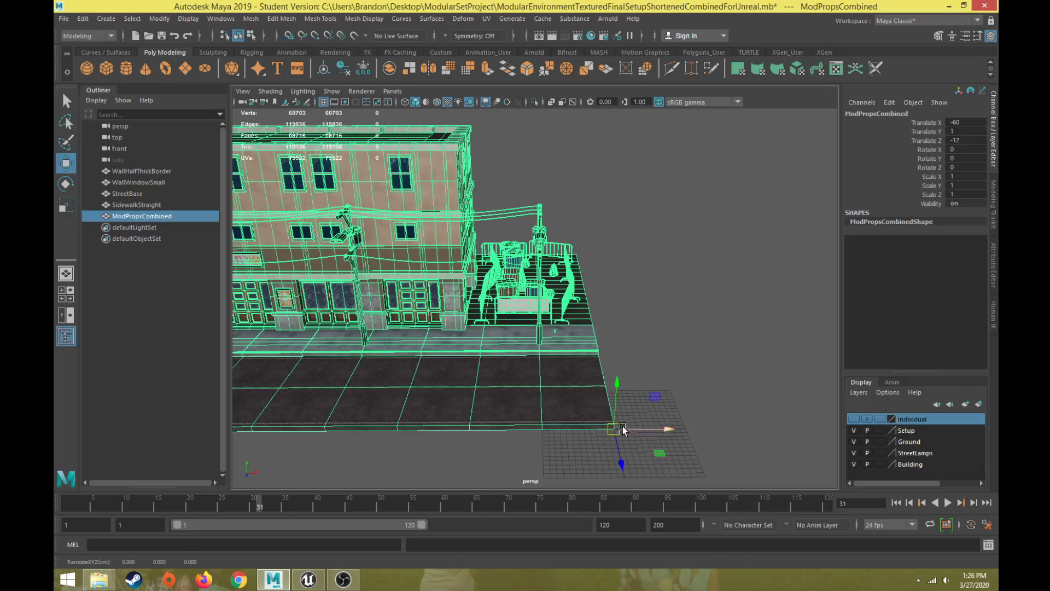
Step: Zoom out and pan to frame the whole street block in the perspective view
scroll(618, 427, down, 5)
alt+drag(575, 396, 490, 389)
mouse_move(464, 332)
alt+mouse_down()
mouse_move(566, 337)
mouse_move(475, 336)
alt+mouse_up()
scroll(509, 383, up, 2)
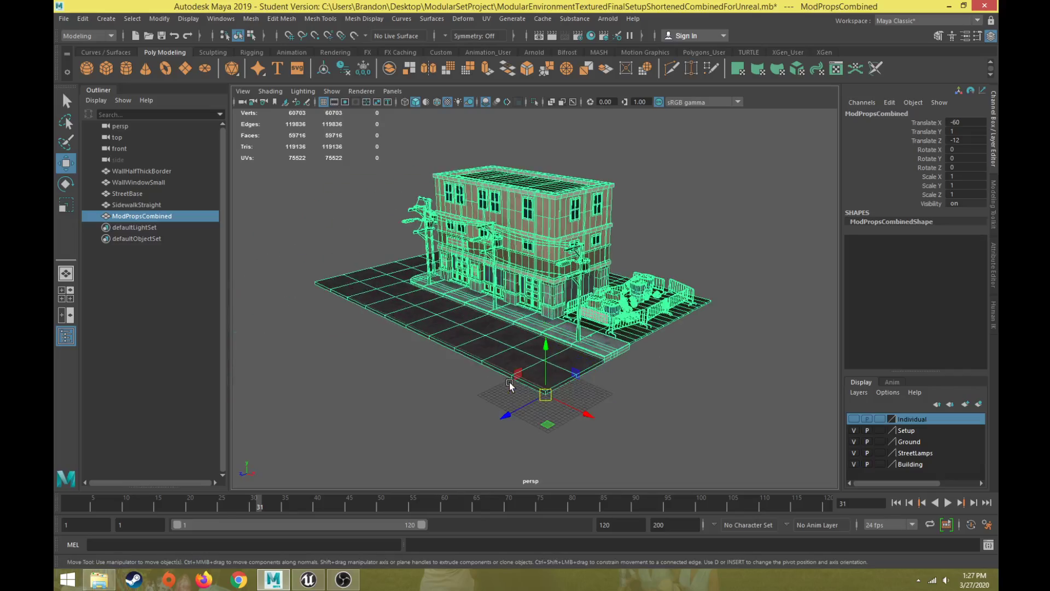
alt+middle_drag(508, 383, 400, 356)
alt+drag(399, 356, 453, 358)
scroll(452, 359, up, 3)
scroll(439, 365, down, 2)
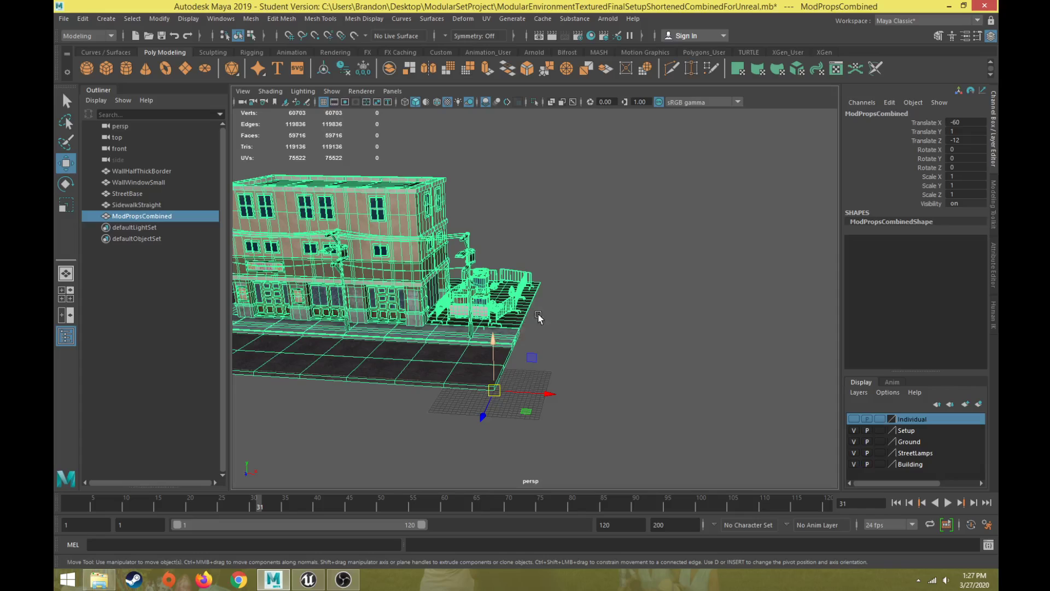
alt+middle_drag(529, 314, 652, 280)
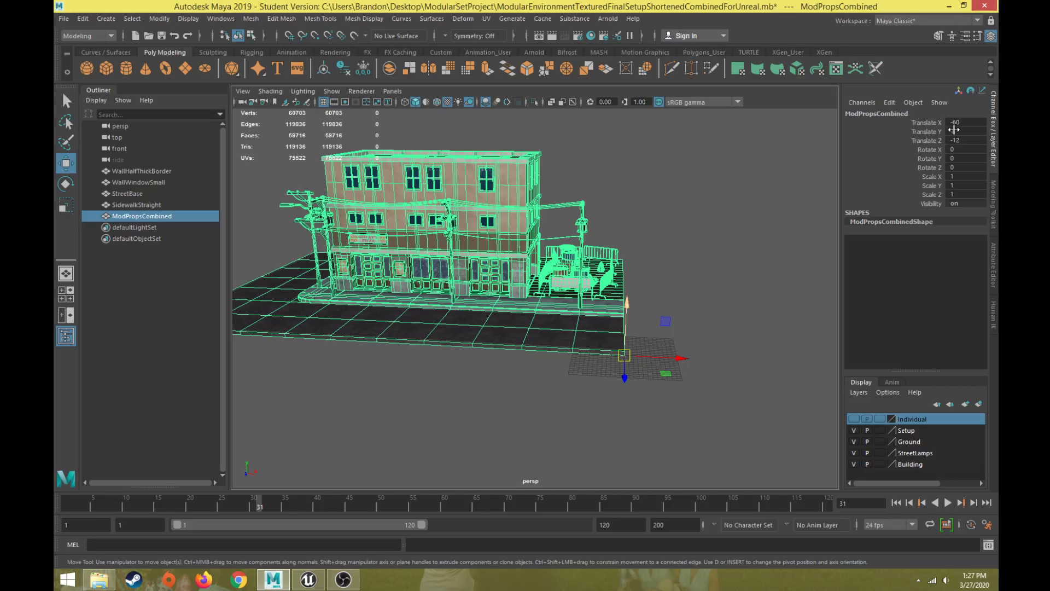
Step: Freeze transformations on ModPropsCombined so its translate reads 0, 0, 0
click(161, 19)
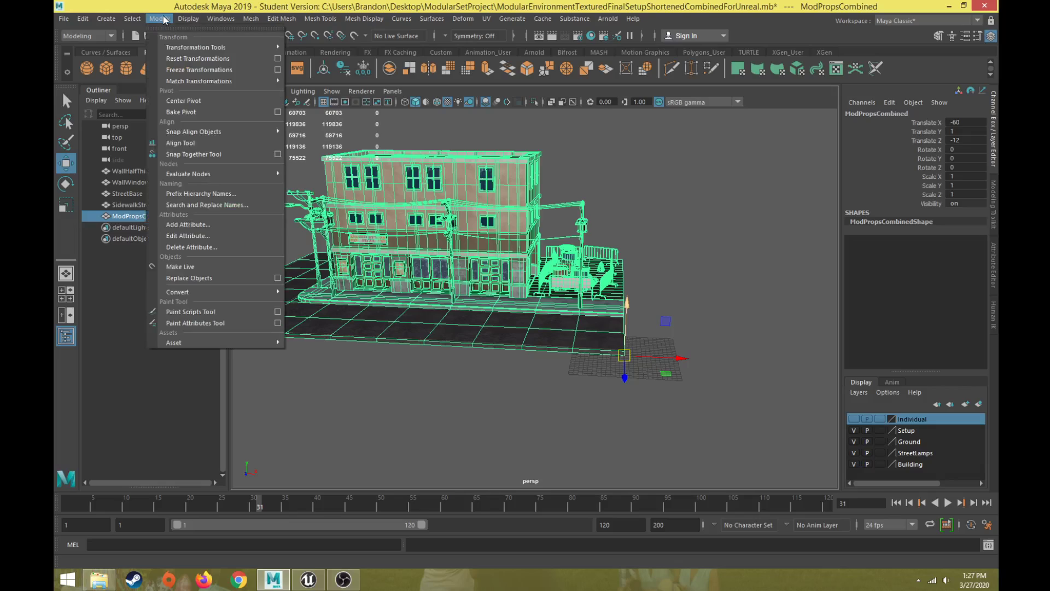
click(211, 70)
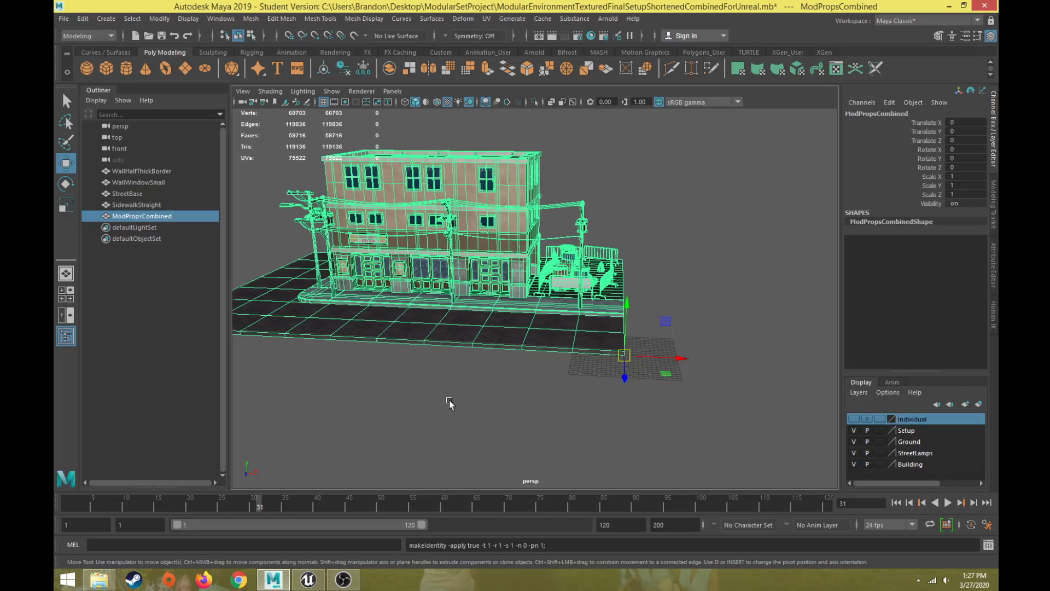
click(447, 240)
Step: Set Scale X, Y and Z of ModPropsCombined to 10 in the Channel Box
double_click(957, 175)
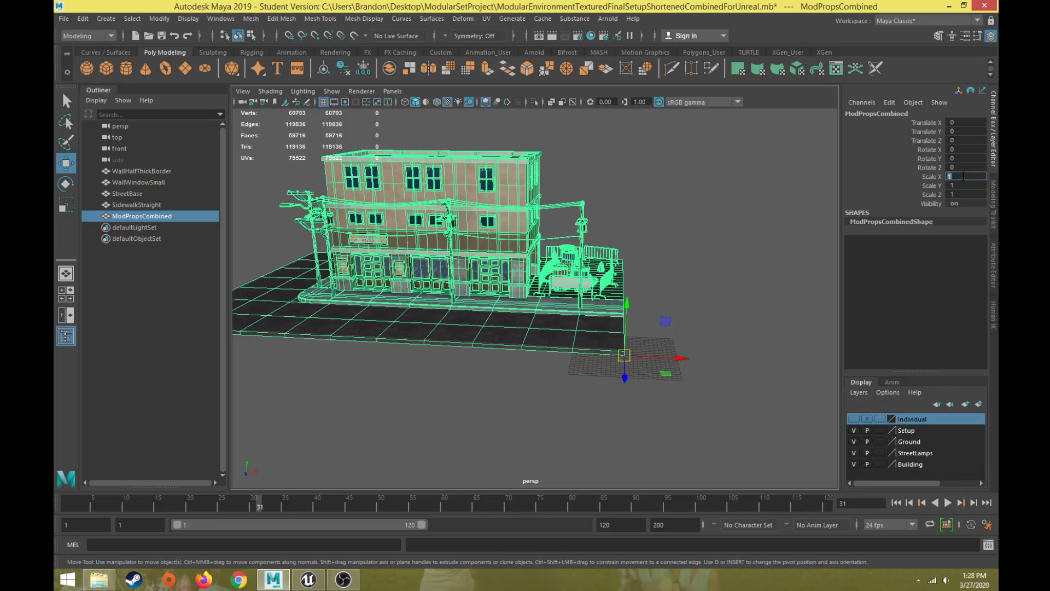
text(10)
key(Tab)
text(10)
key(Tab)
text(10)
key(Return)
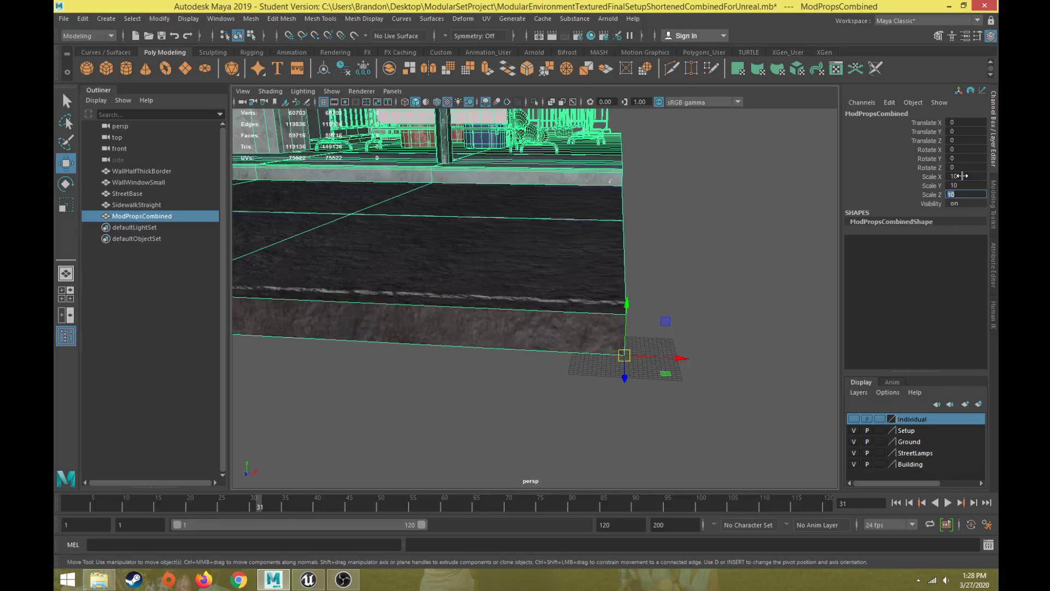
scroll(695, 227, down, 4)
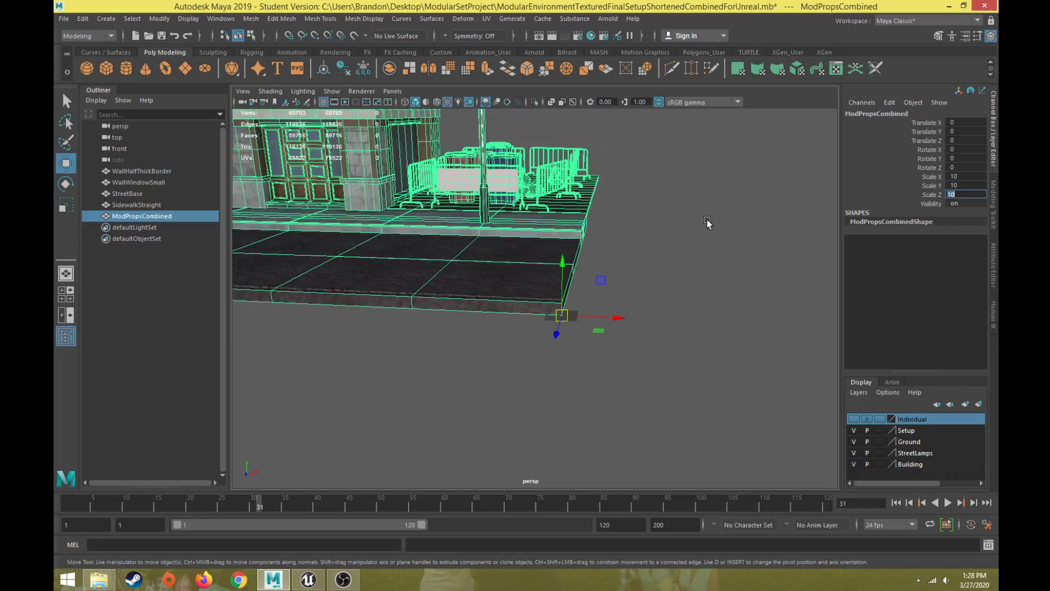
scroll(692, 226, down, 3)
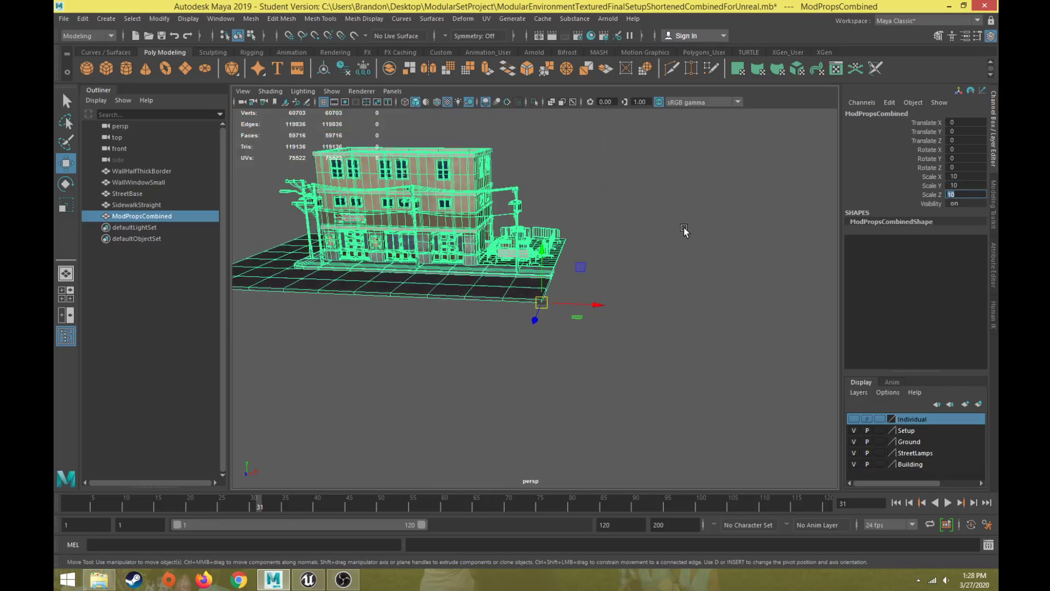
scroll(650, 230, up, 6)
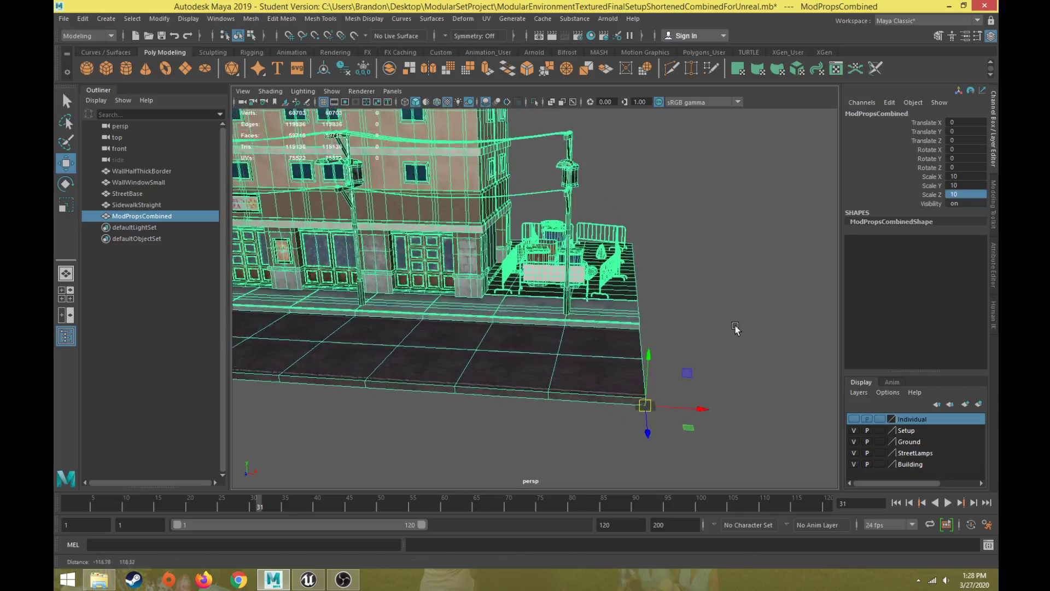
scroll(735, 328, down, 6)
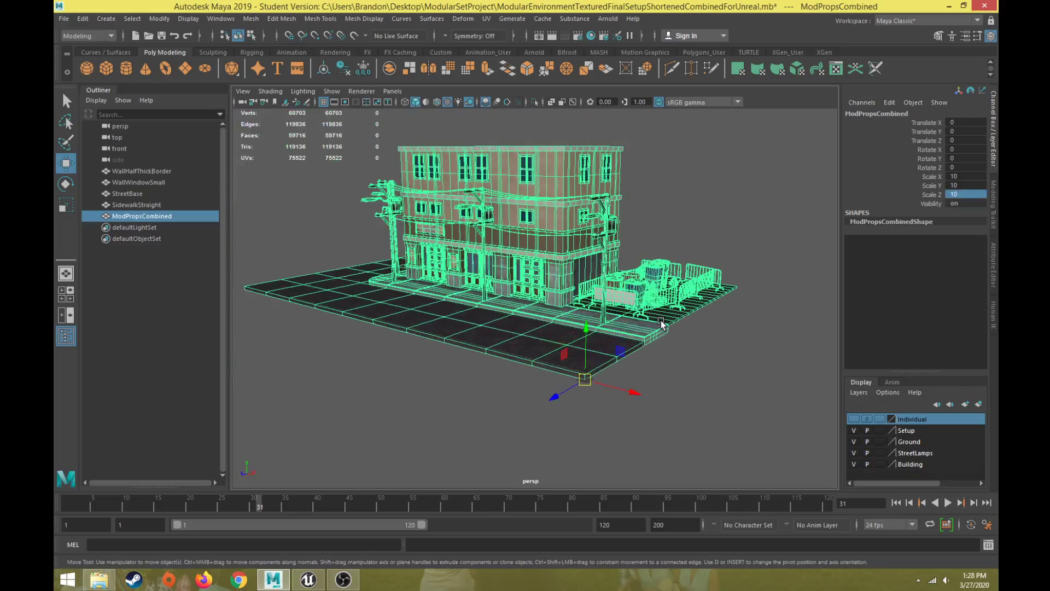
scroll(662, 323, up, 8)
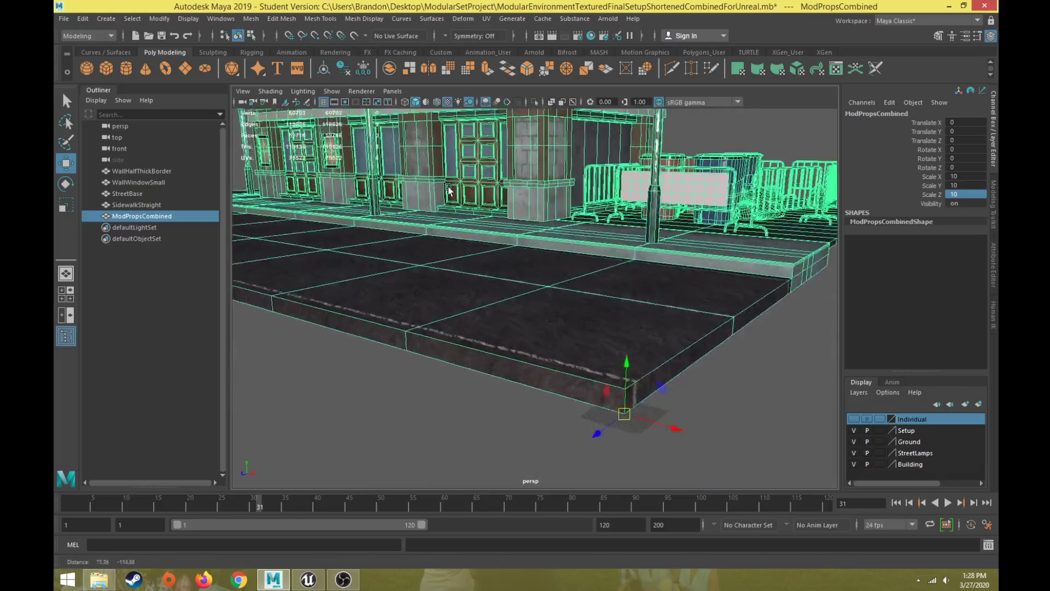
scroll(465, 287, up, 4)
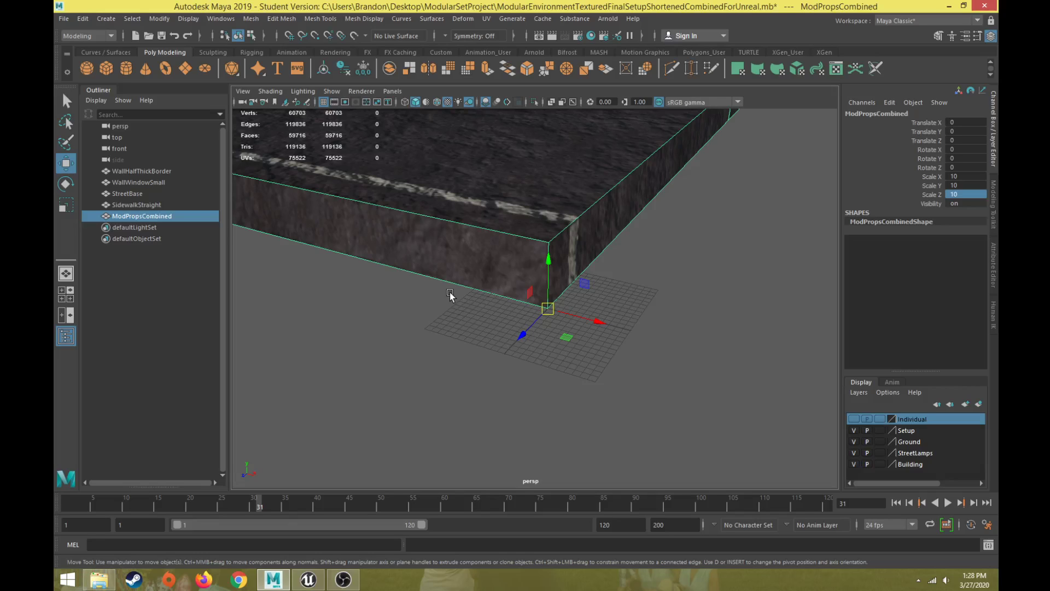
scroll(450, 292, down, 8)
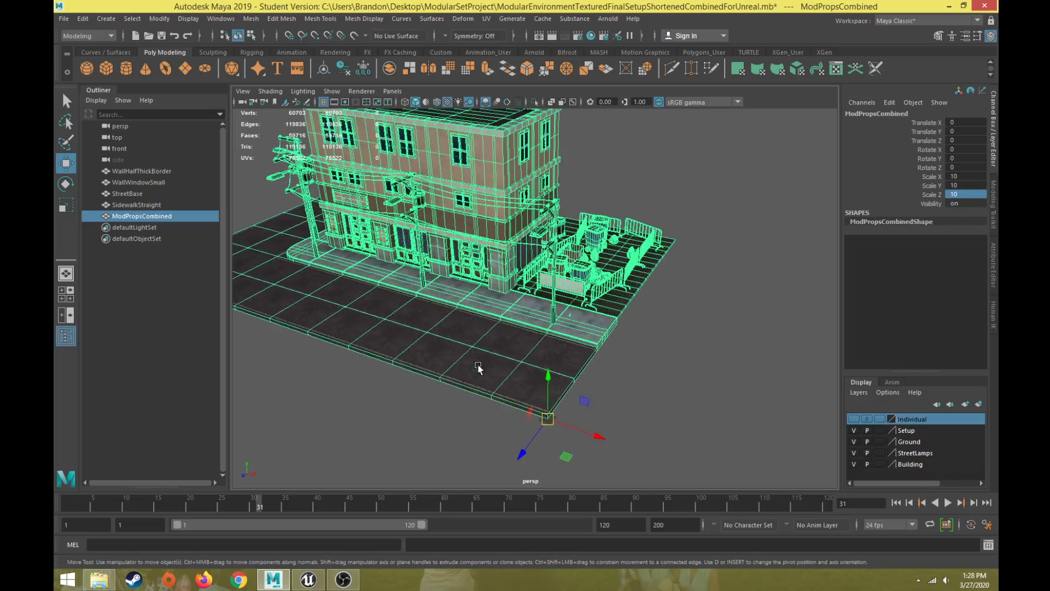
alt+drag(477, 368, 554, 306)
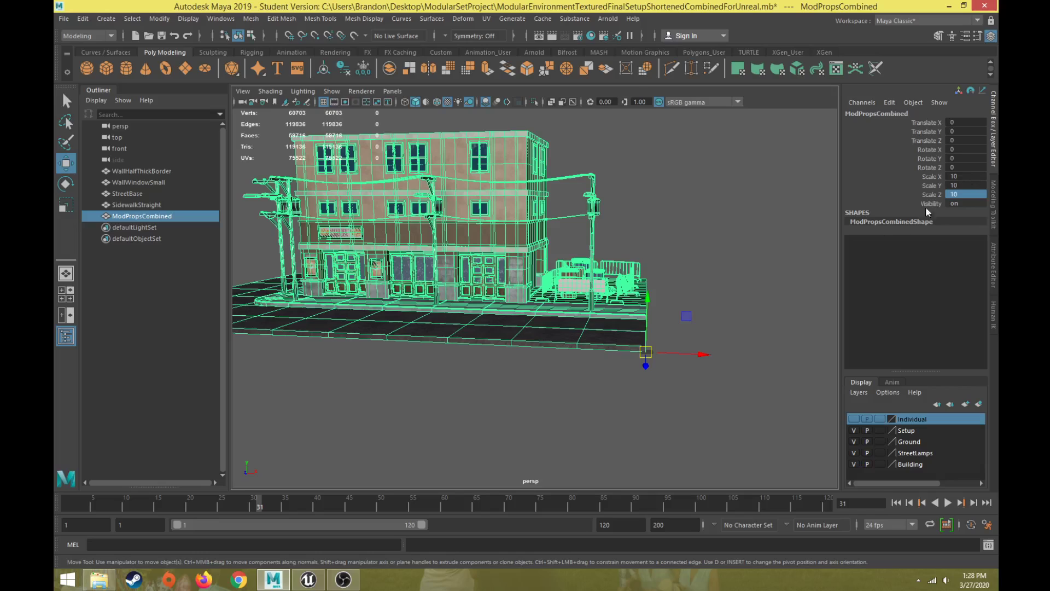
click(598, 361)
click(595, 328)
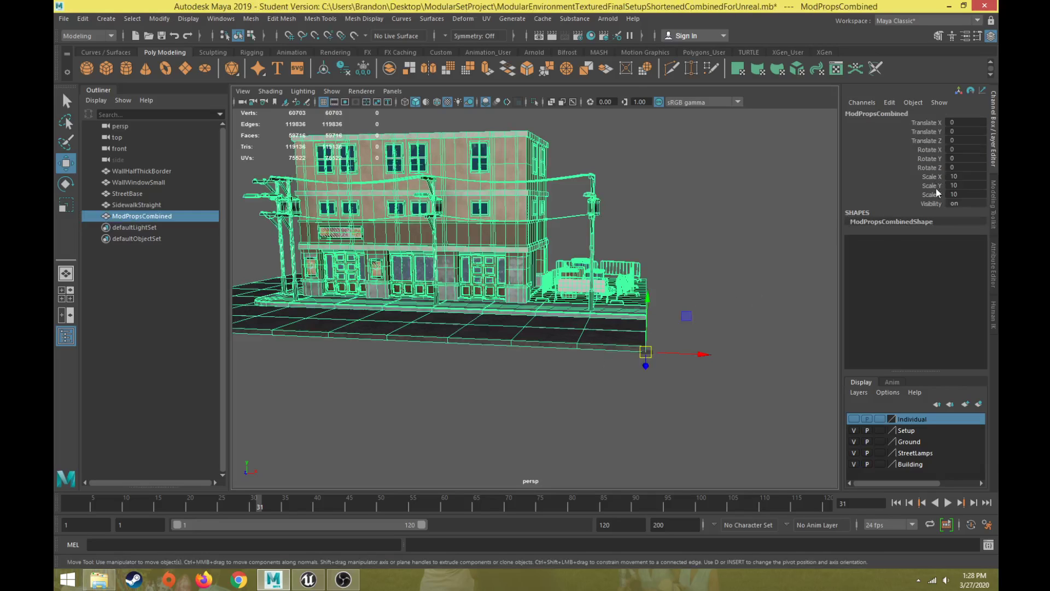
Step: Freeze transformations again so the tenfold size is baked in and scale reads 1
click(160, 20)
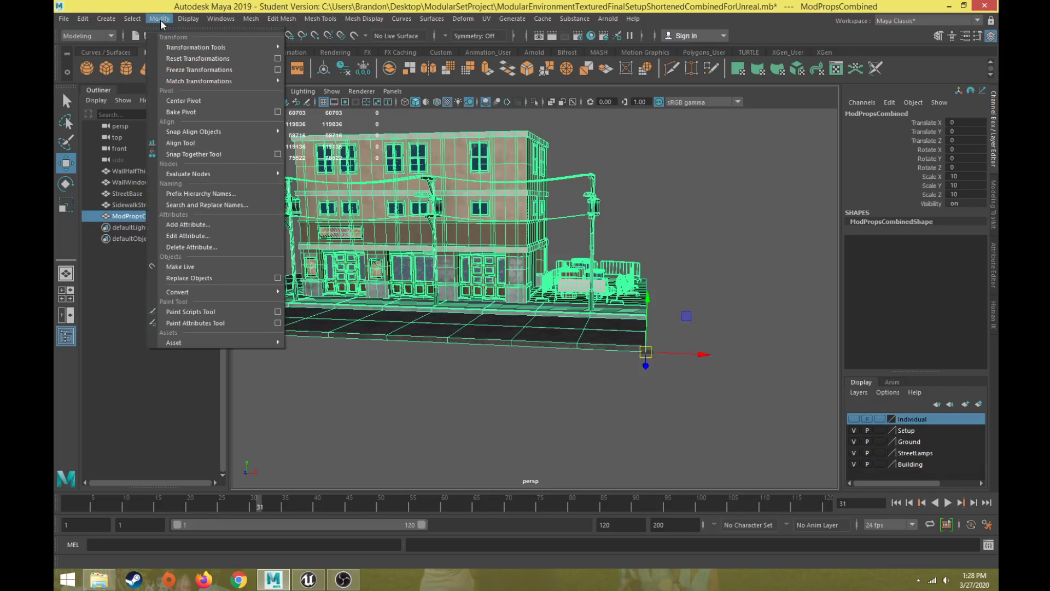
click(186, 71)
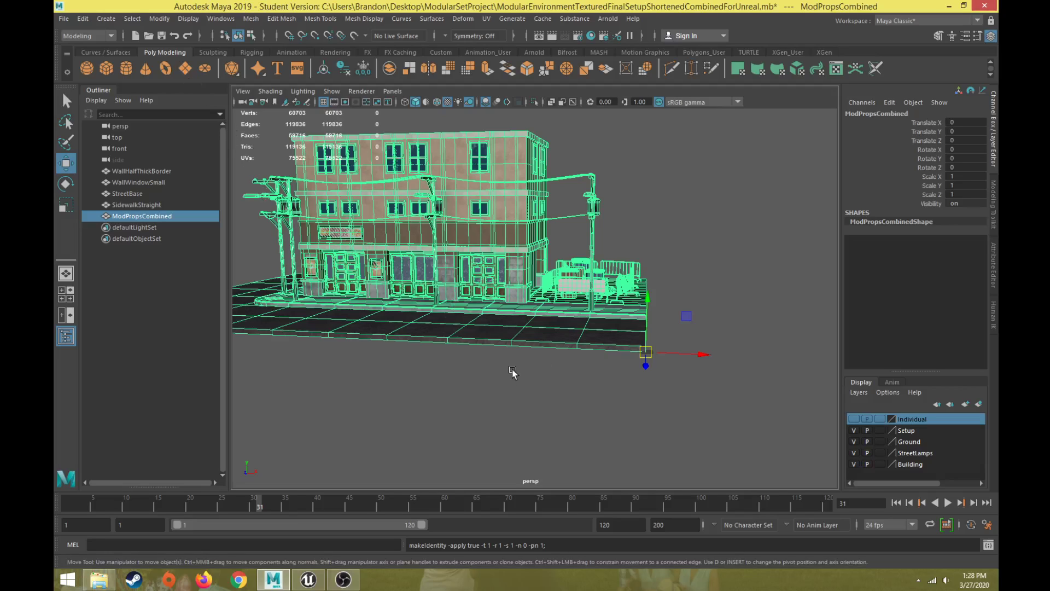
alt+drag(613, 396, 587, 431)
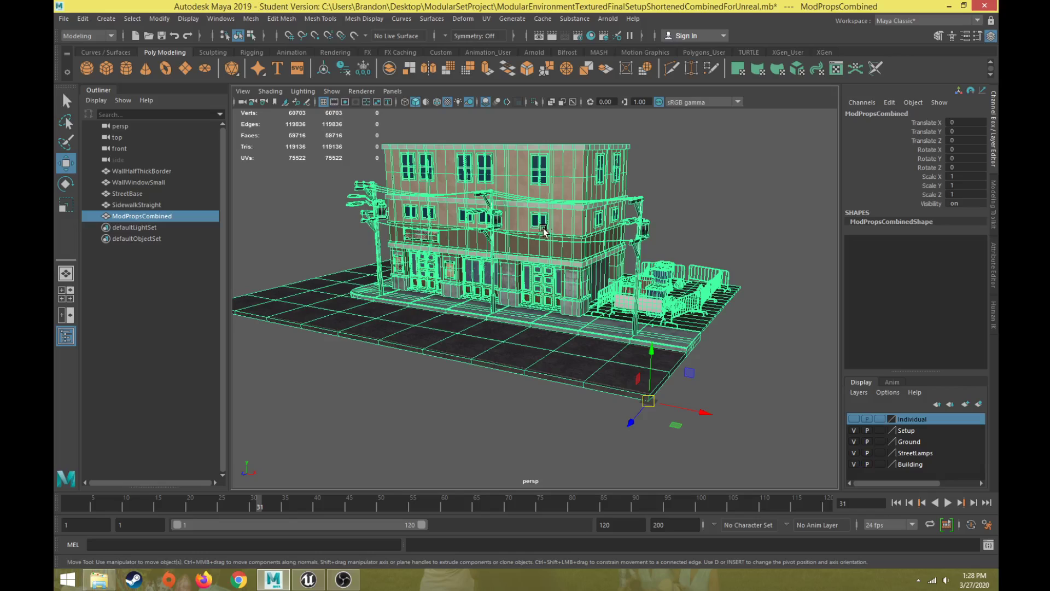
Step: Open the Hypershade to review materials like Wall_mat, Street_mat and Signs_mat, then move it aside
click(591, 36)
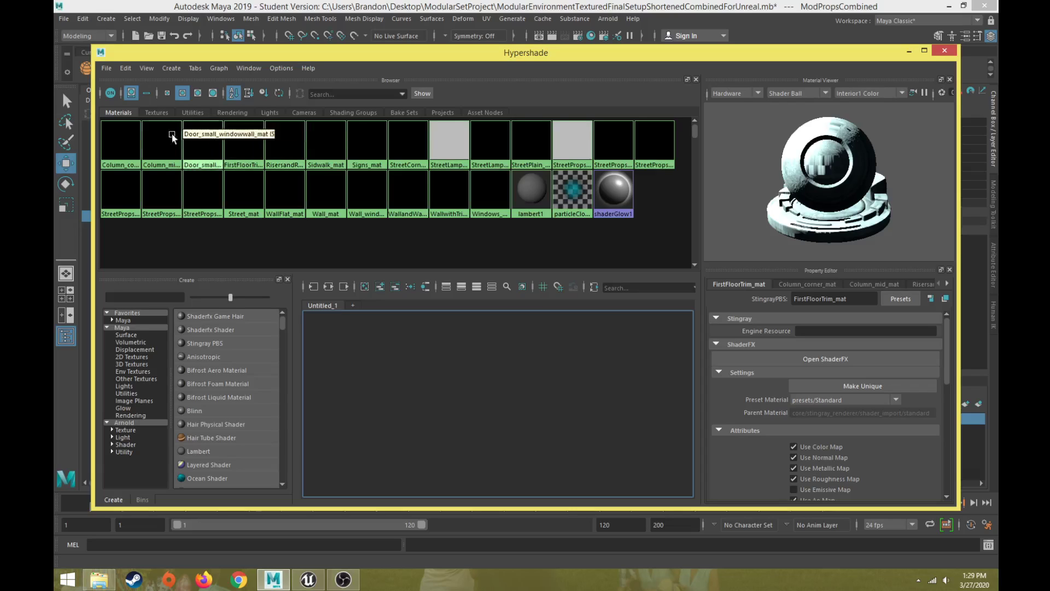
middle_drag(313, 141, 315, 142)
mouse_move(399, 53)
mouse_down()
mouse_move(393, 429)
mouse_move(401, 57)
mouse_up()
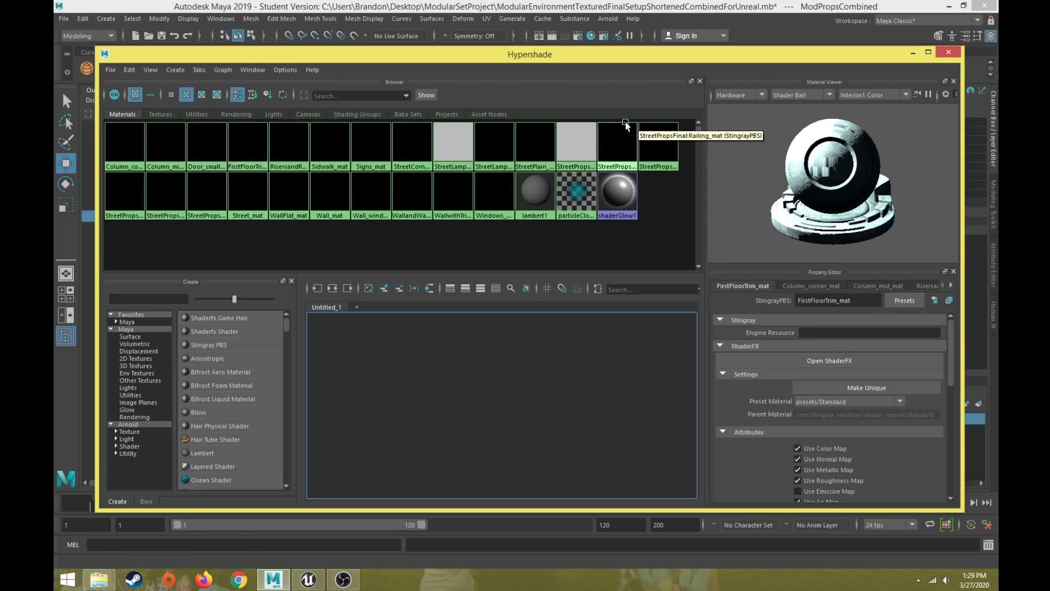
drag(659, 55, 643, 420)
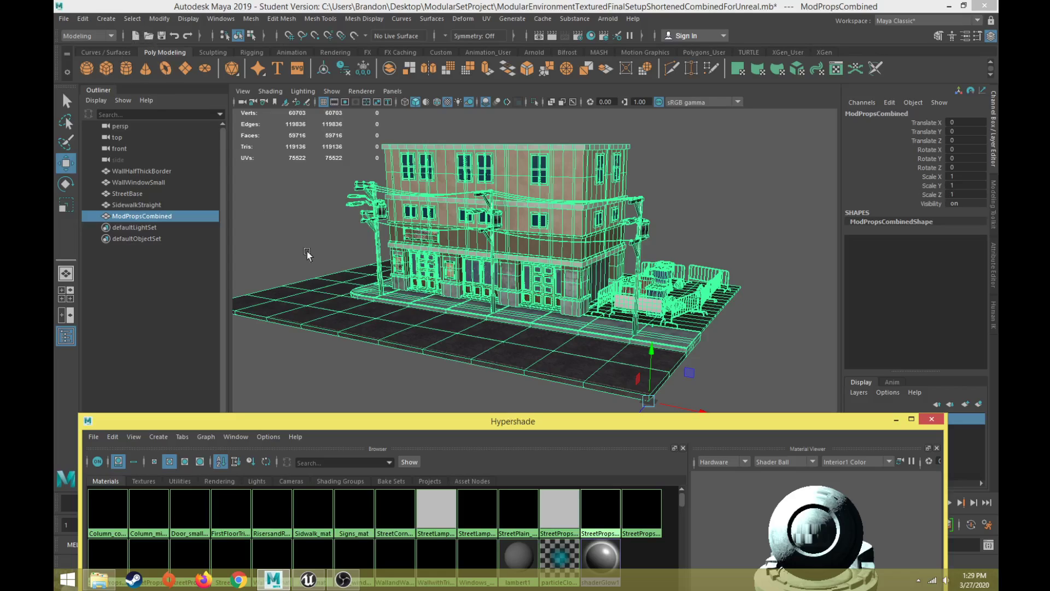
Step: Close the Hypershade, reselect ModPropsCombined, and bring up the File menu
click(931, 421)
mouse_move(529, 328)
alt+mouse_down()
mouse_move(599, 333)
mouse_move(533, 327)
alt+mouse_up()
alt+middle_drag(533, 327, 532, 346)
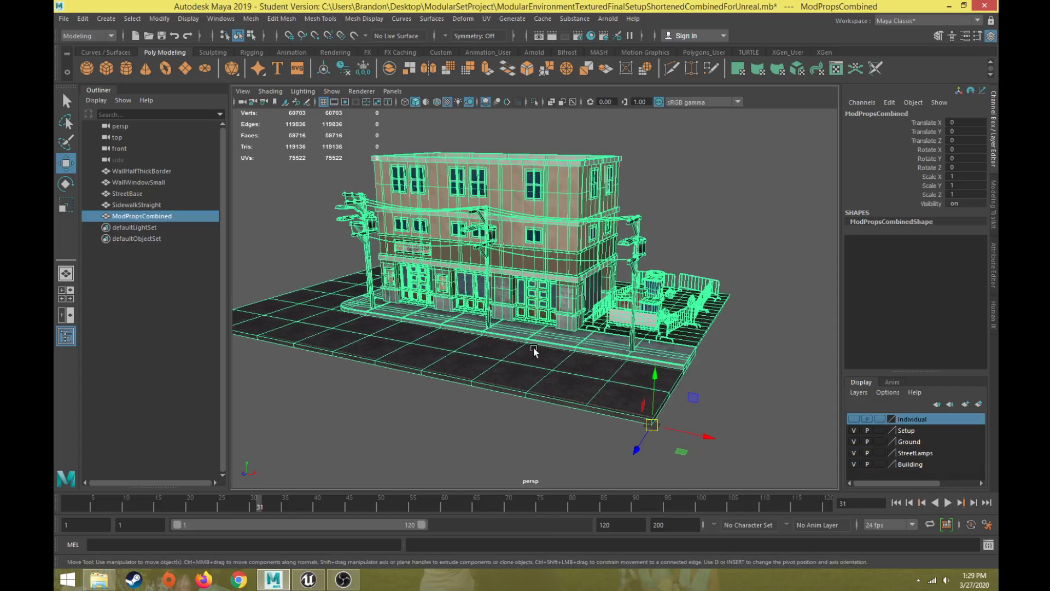
alt+drag(532, 347, 542, 340)
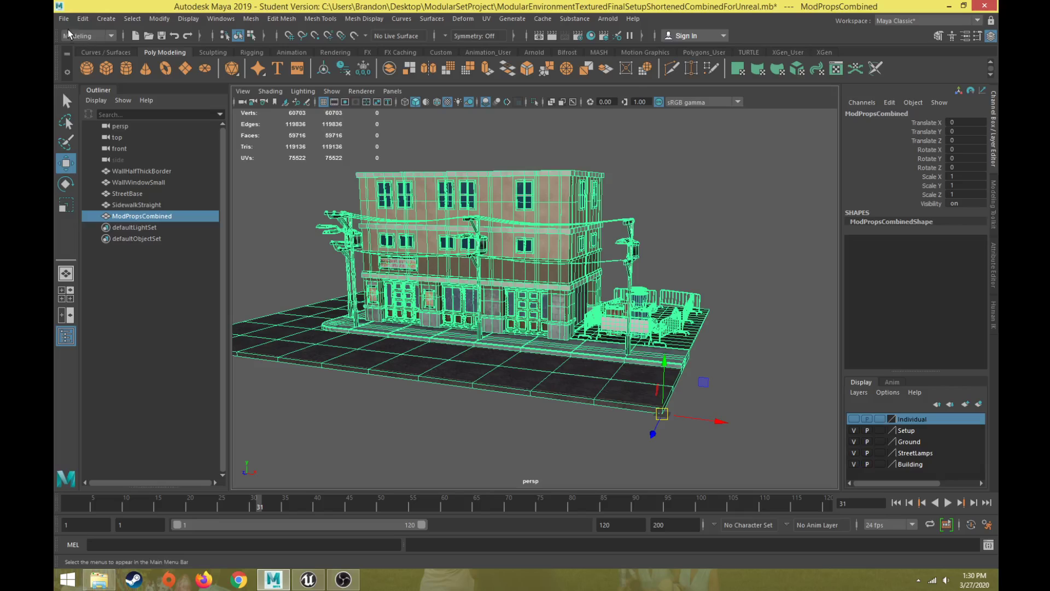
click(480, 141)
click(482, 244)
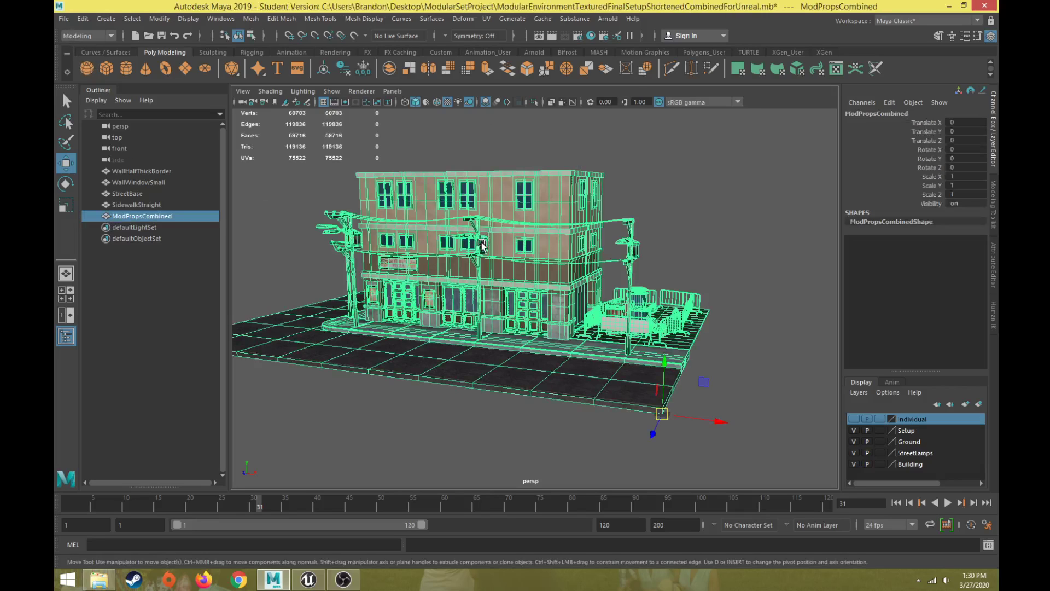
click(64, 19)
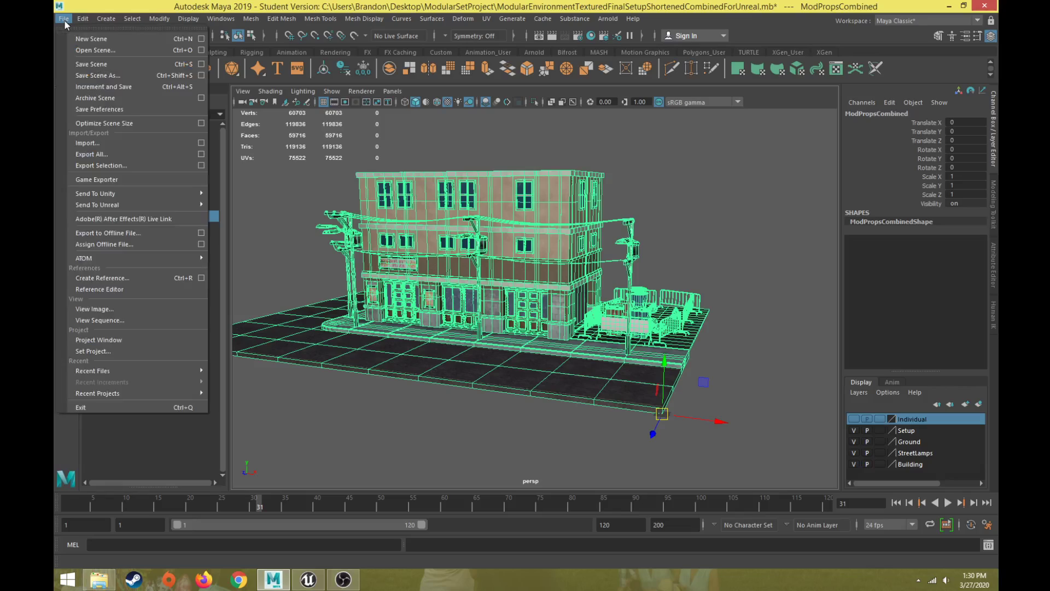
Step: Start Export Selection and name the file ModPropsCombinedExport
click(136, 167)
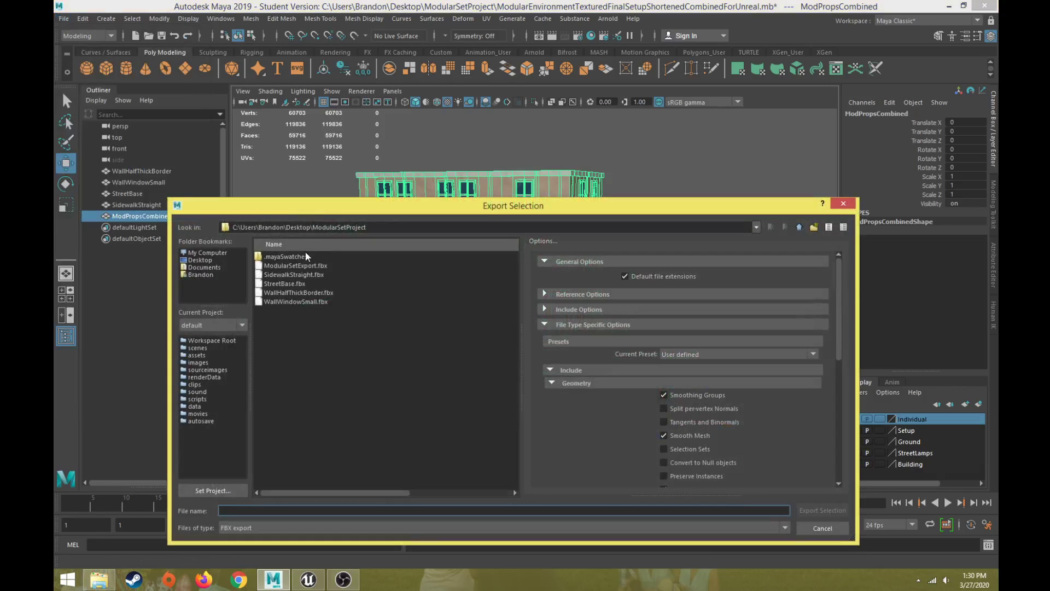
click(254, 511)
text(ModProps)
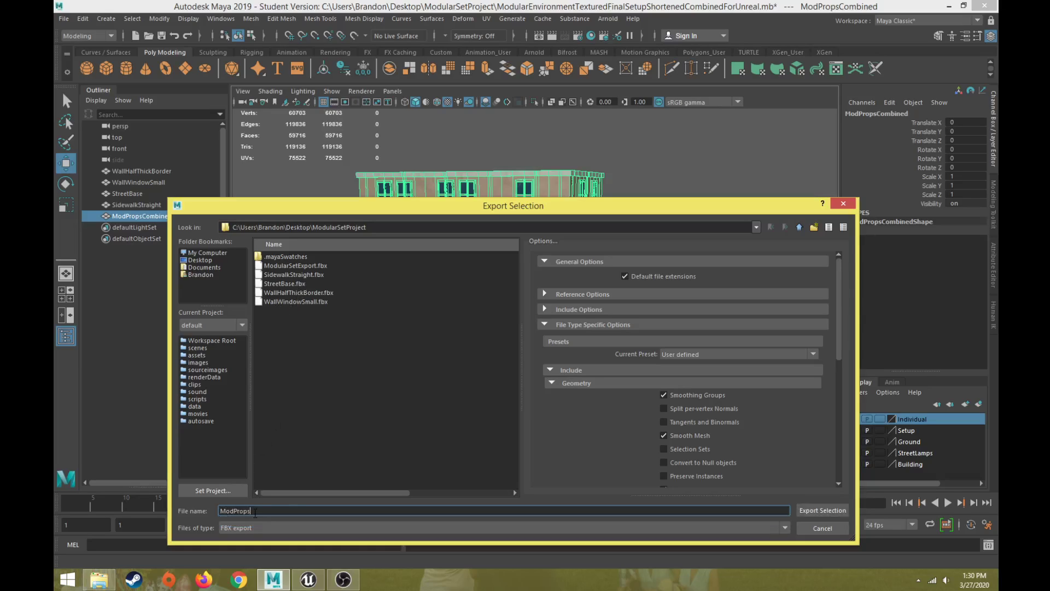
text(CombinedExport)
drag(618, 211, 595, 140)
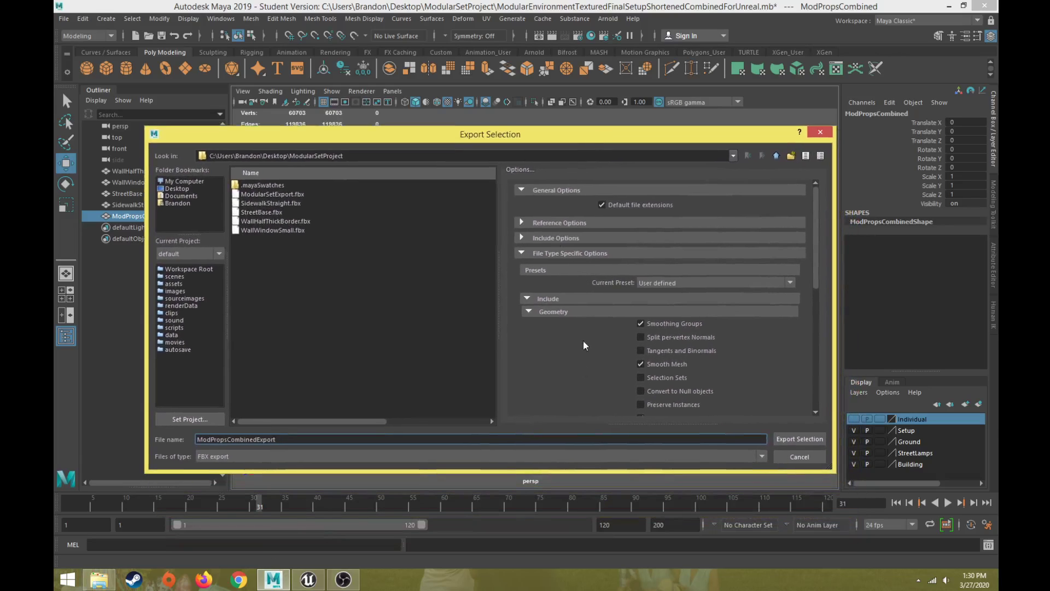
scroll(587, 383, down, 1)
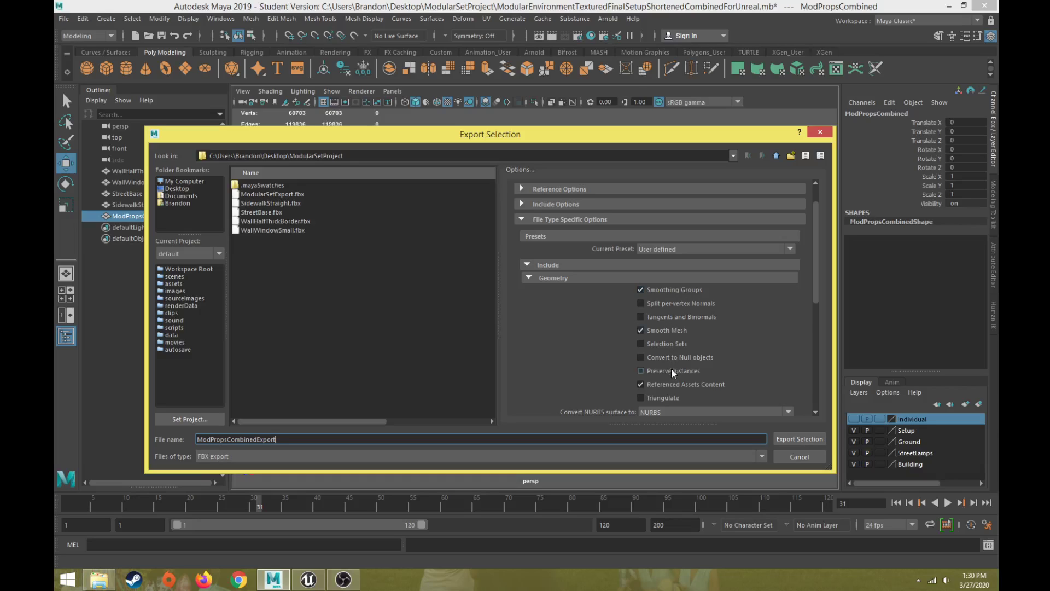
scroll(601, 362, down, 1)
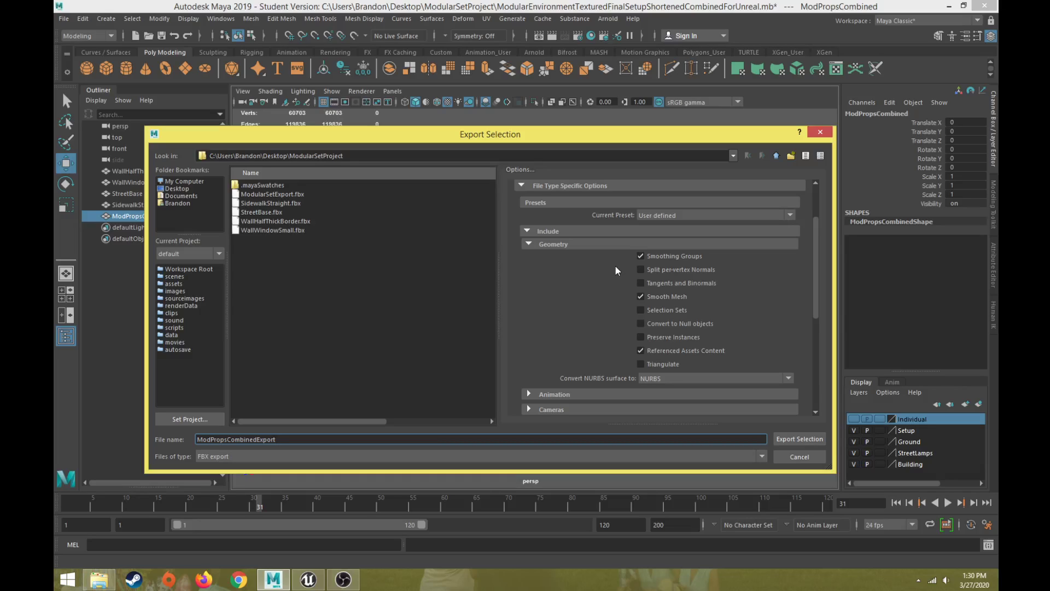
scroll(614, 265, down, 5)
scroll(566, 345, down, 3)
scroll(560, 359, up, 4)
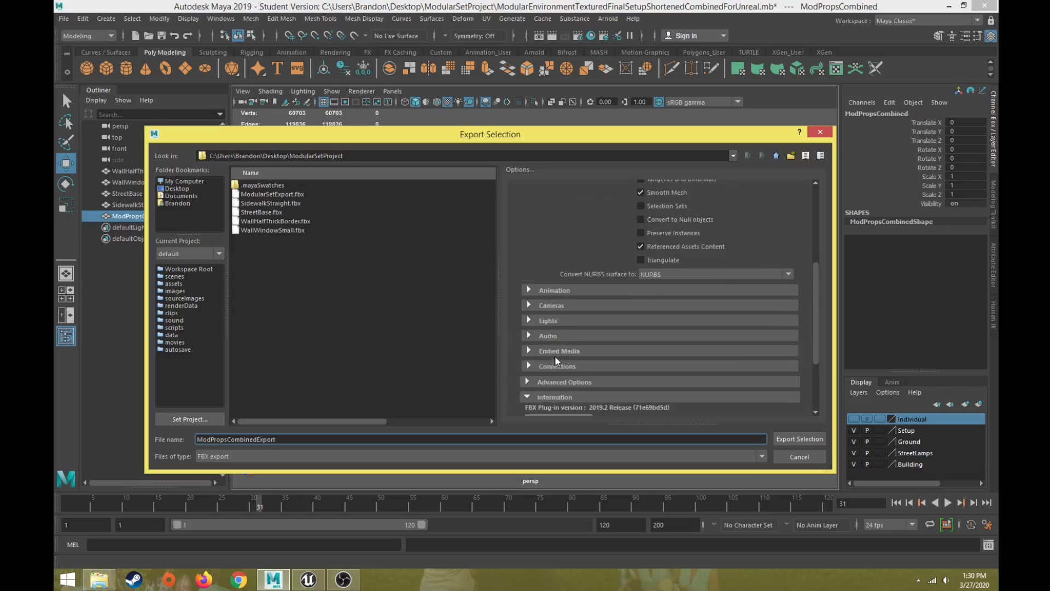
scroll(555, 358, up, 5)
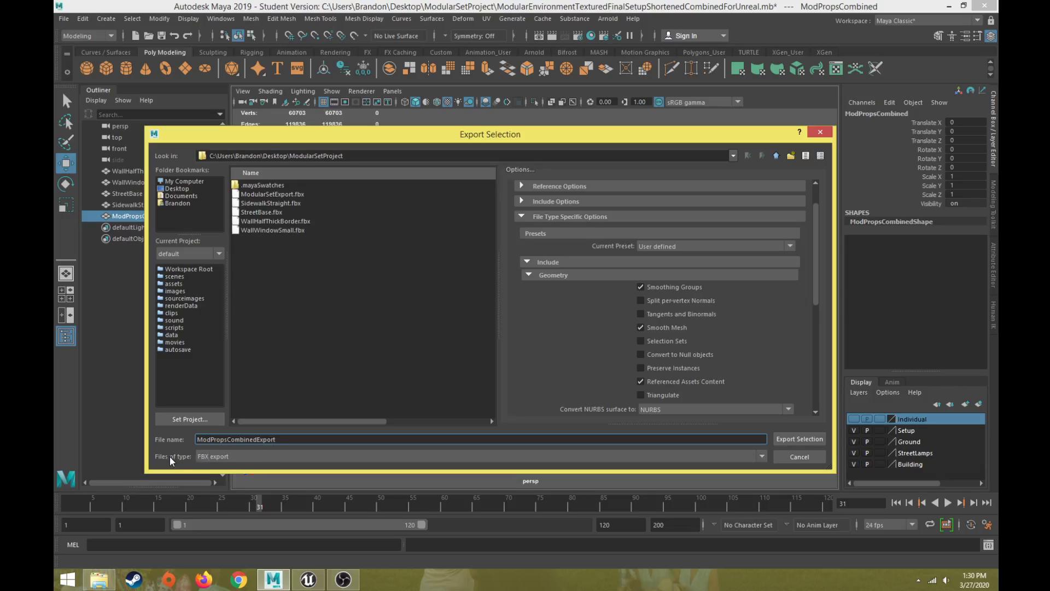
Step: Export it as FBX to ModPropsCombinedExport.fbx in the ModularSetProject folder
click(225, 457)
scroll(248, 504, down, 1)
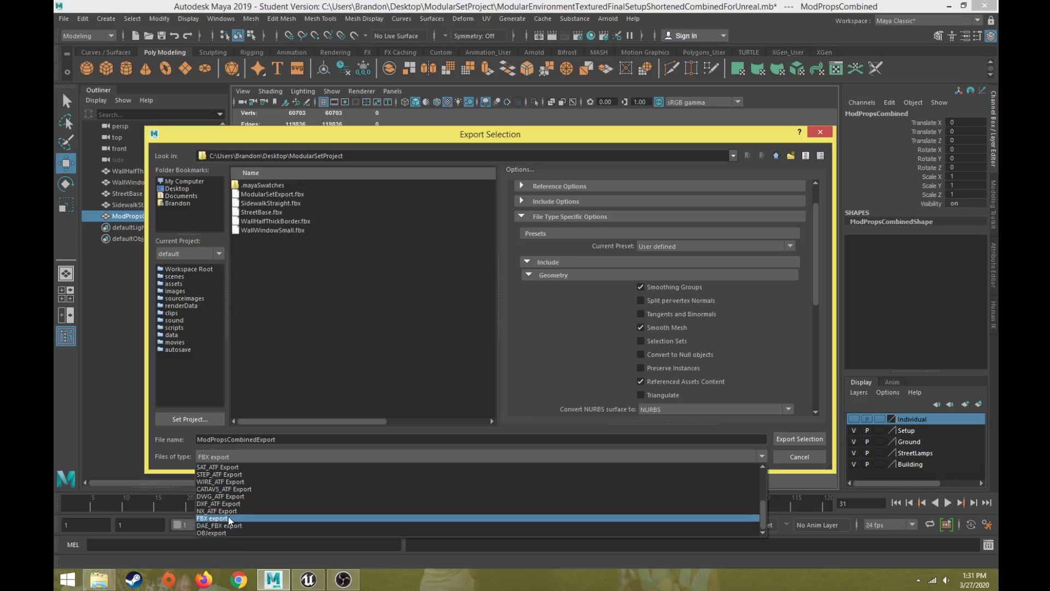
click(228, 519)
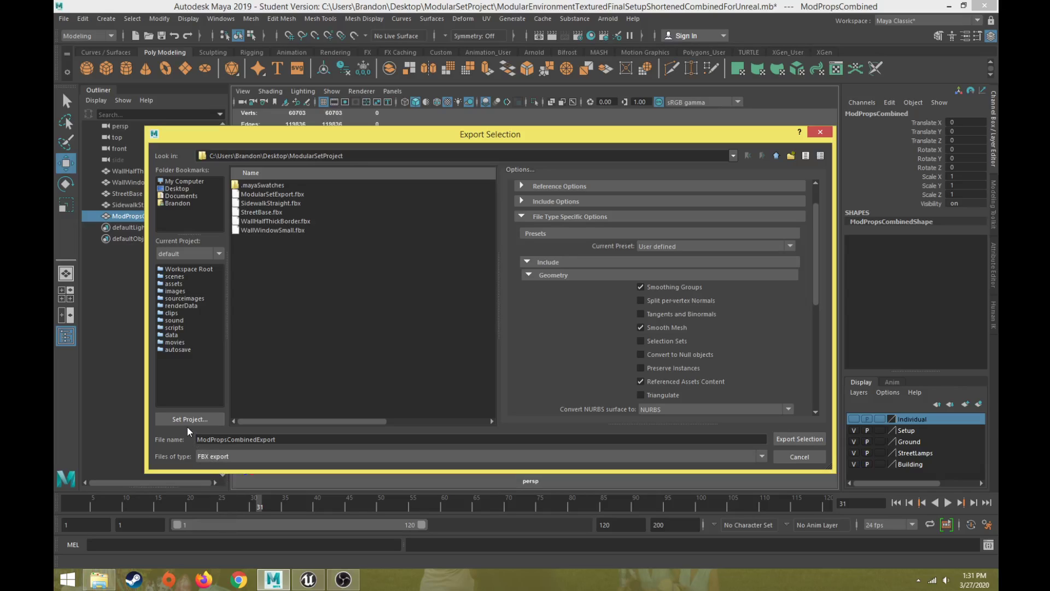
click(253, 439)
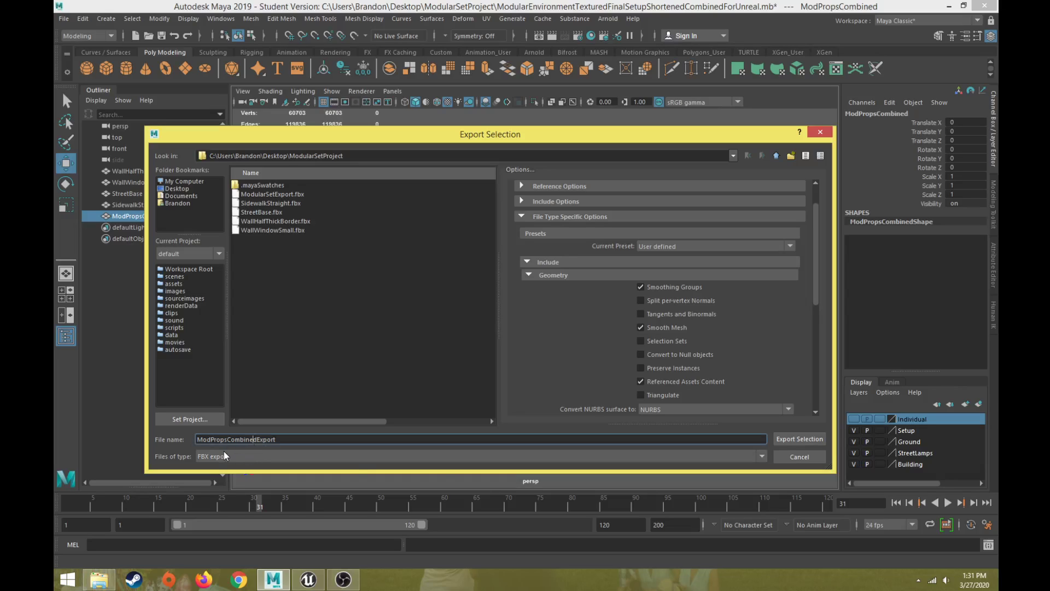
click(787, 441)
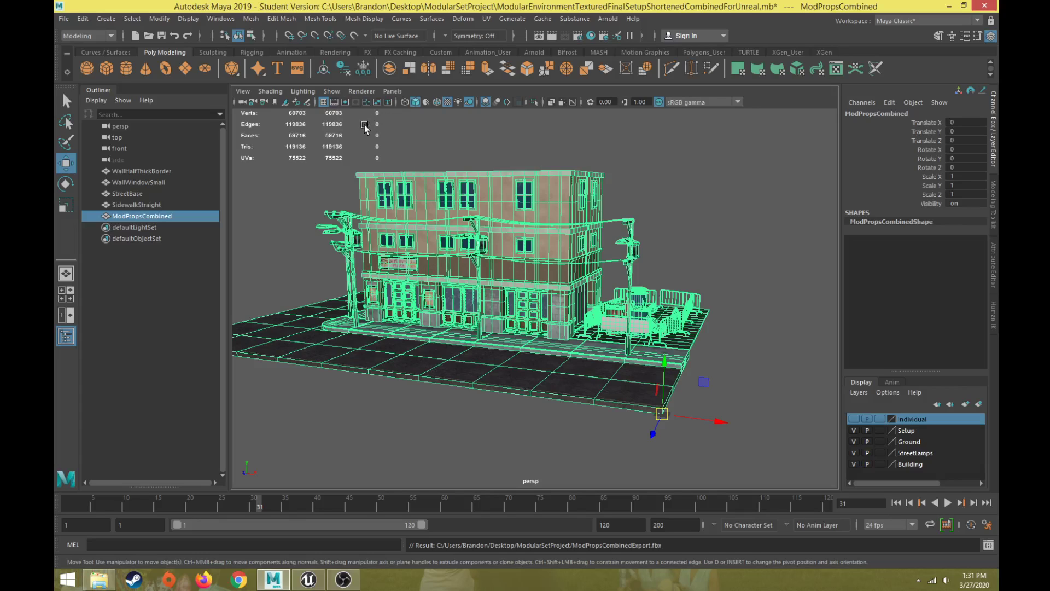
click(64, 19)
click(87, 160)
click(804, 457)
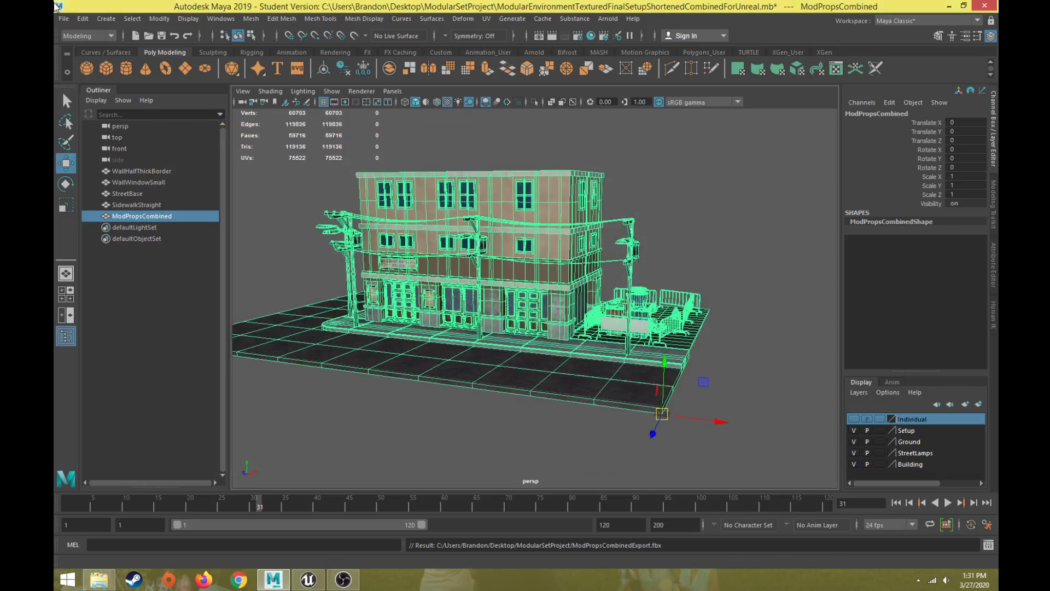
click(64, 18)
click(95, 165)
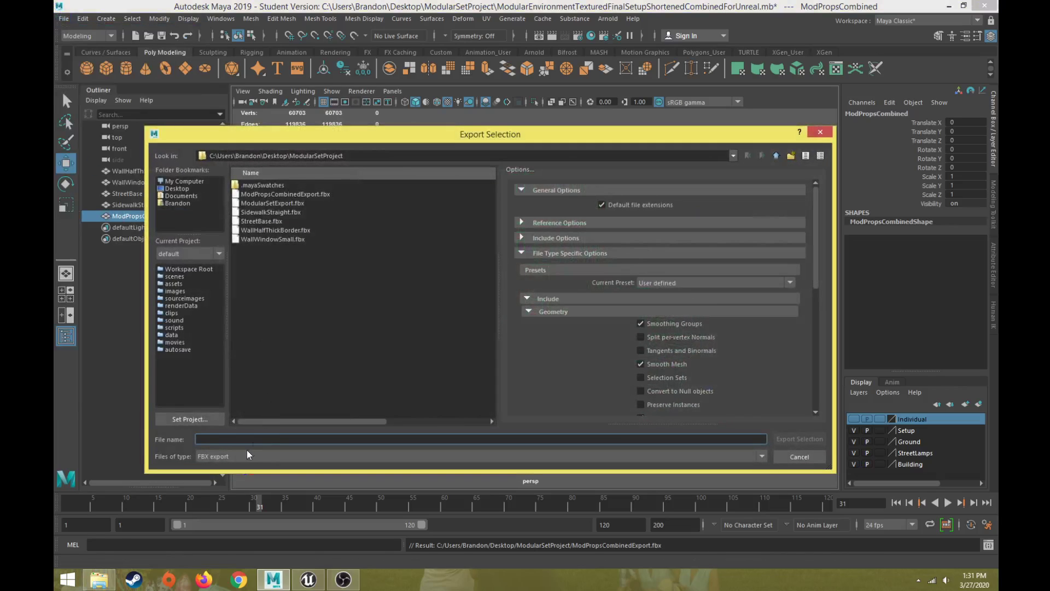
click(235, 457)
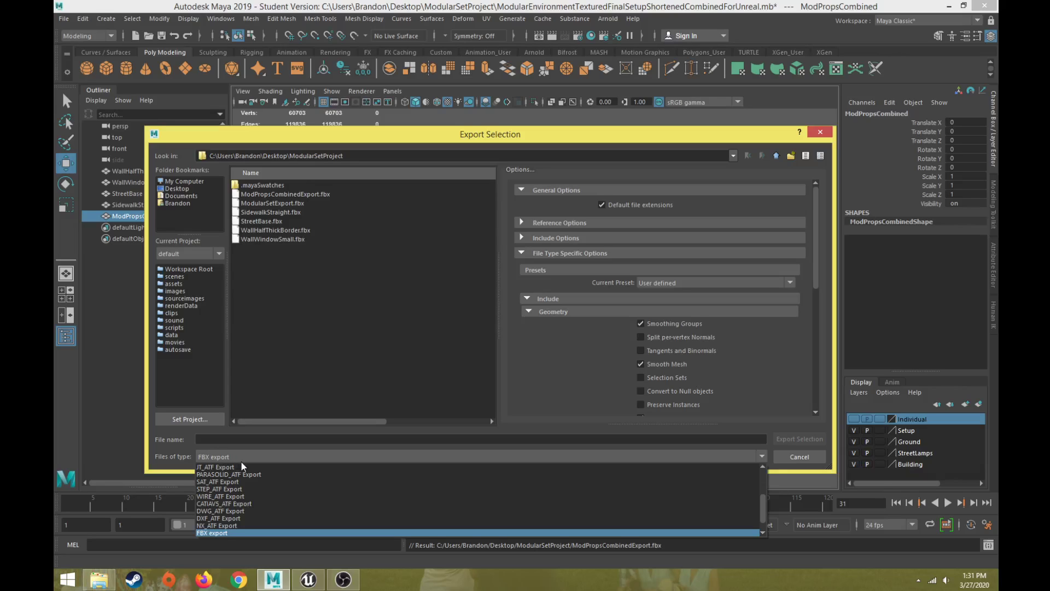
click(789, 459)
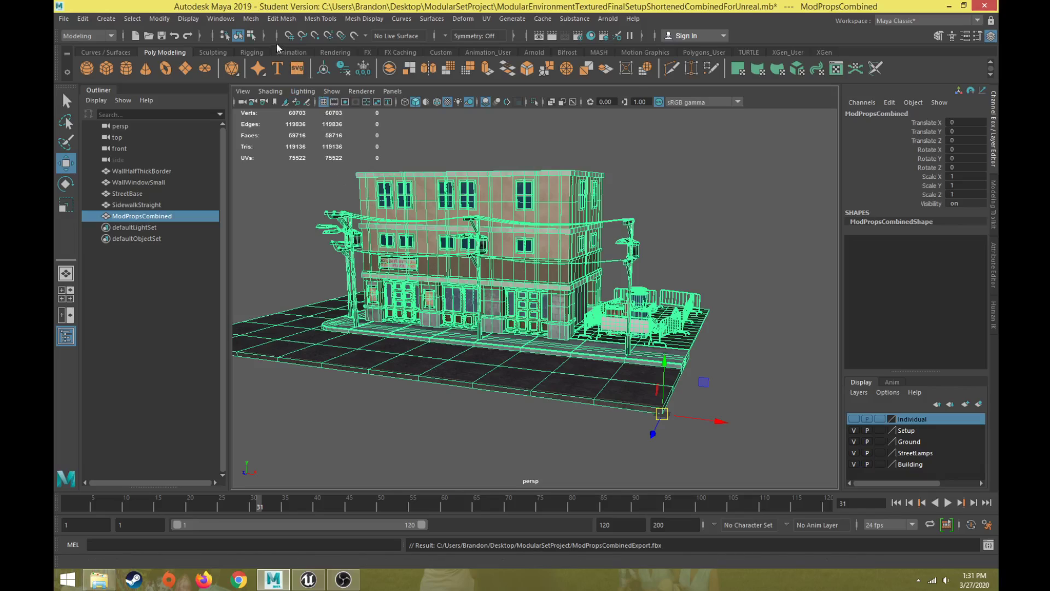
click(227, 20)
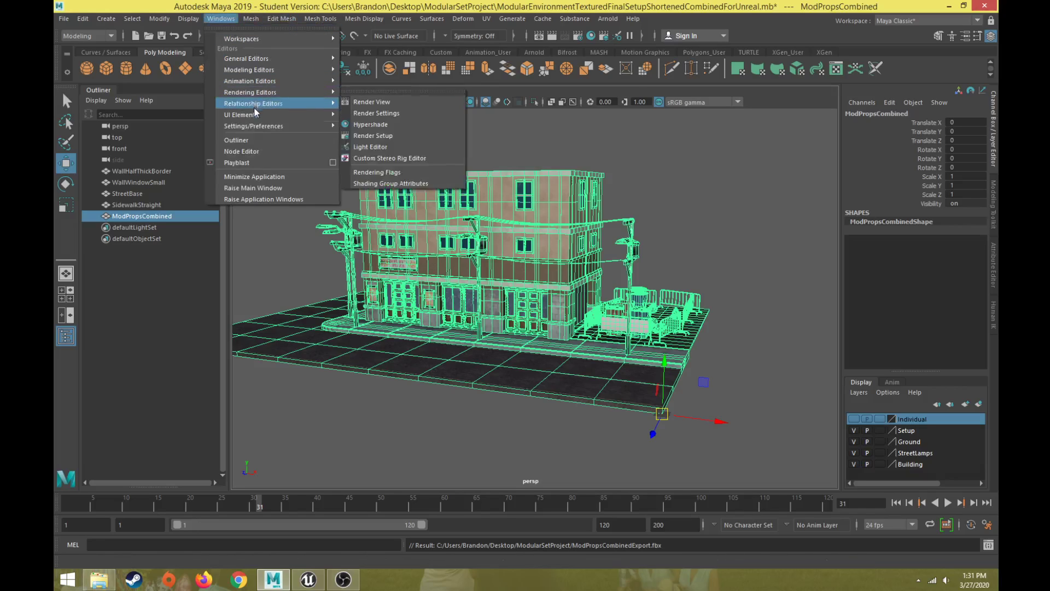
mouse_move(269, 128)
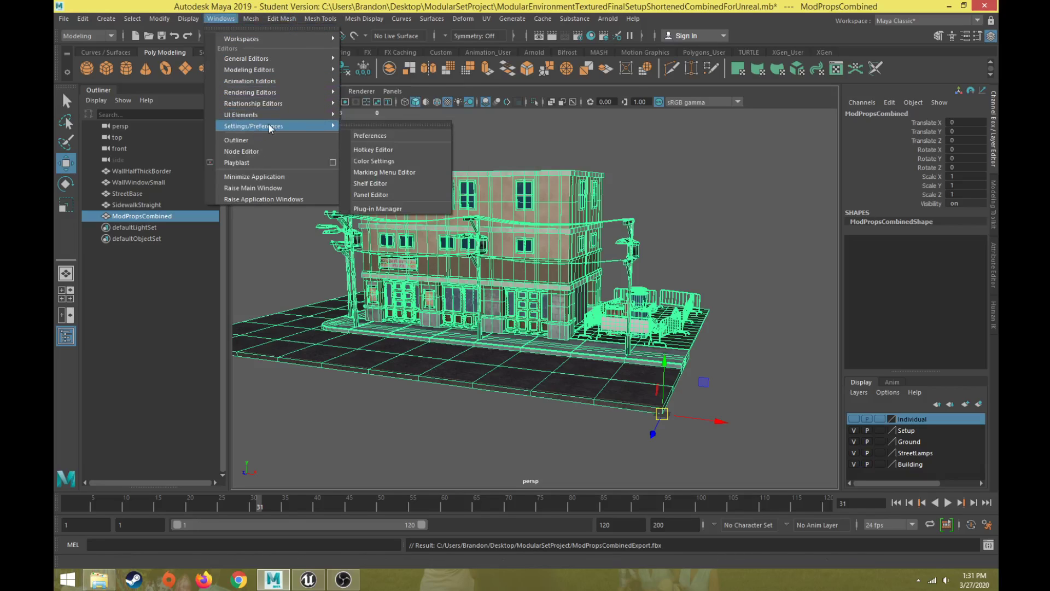
click(406, 209)
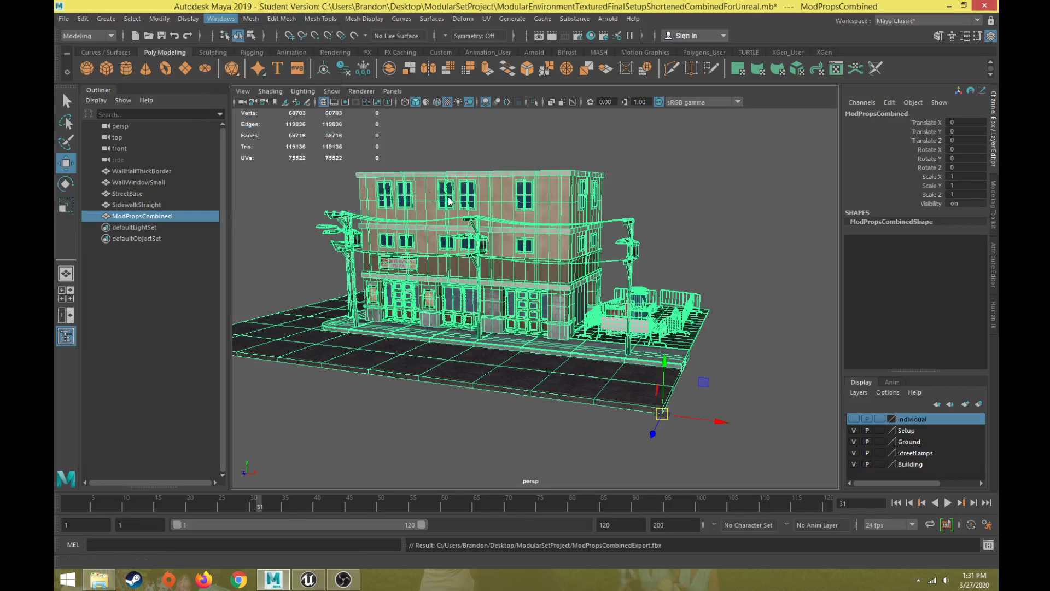
drag(508, 195, 485, 139)
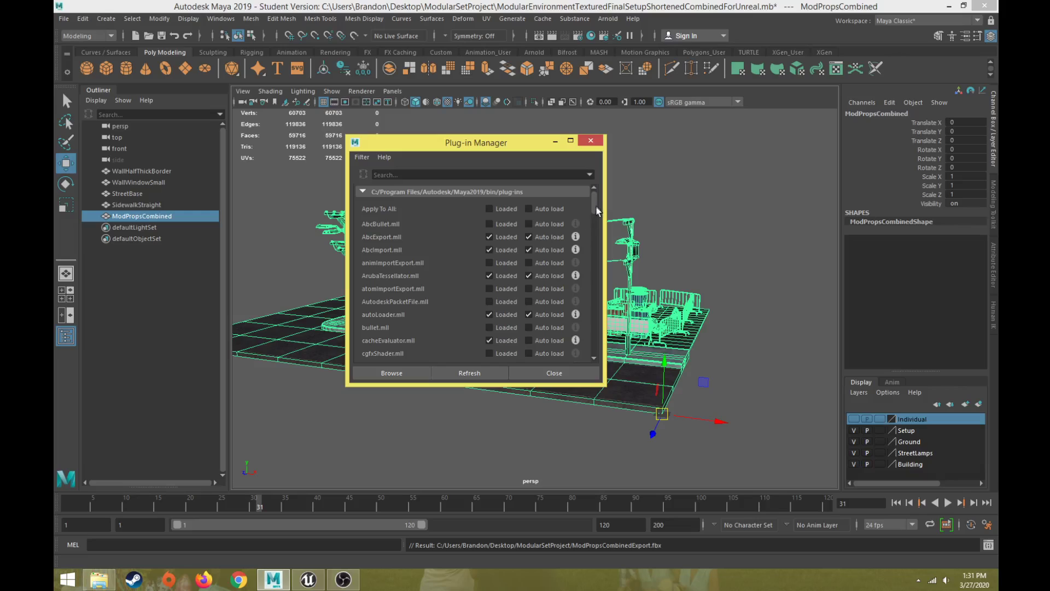
drag(595, 200, 606, 319)
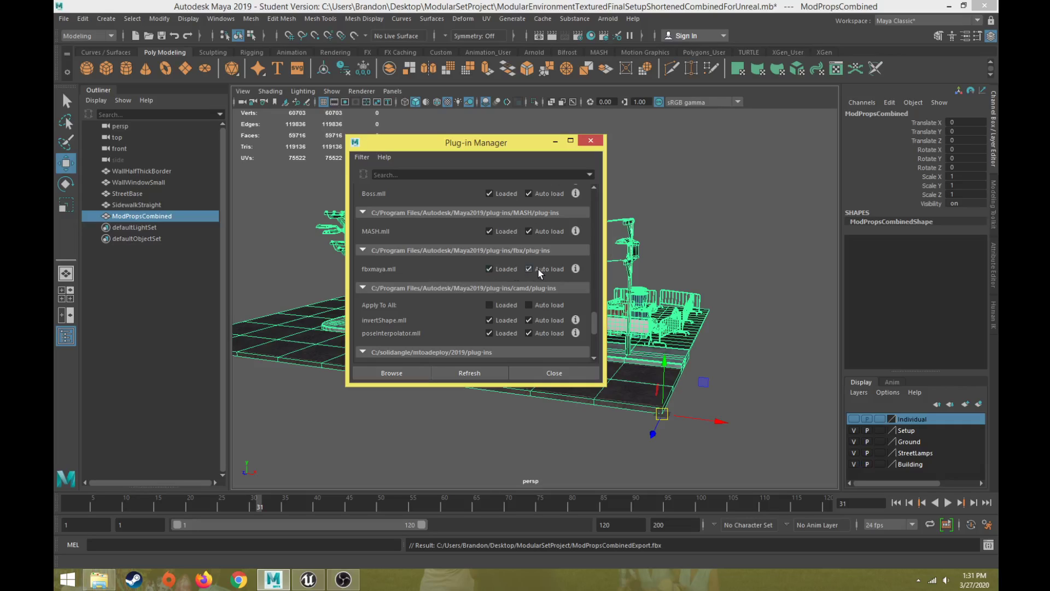
click(563, 374)
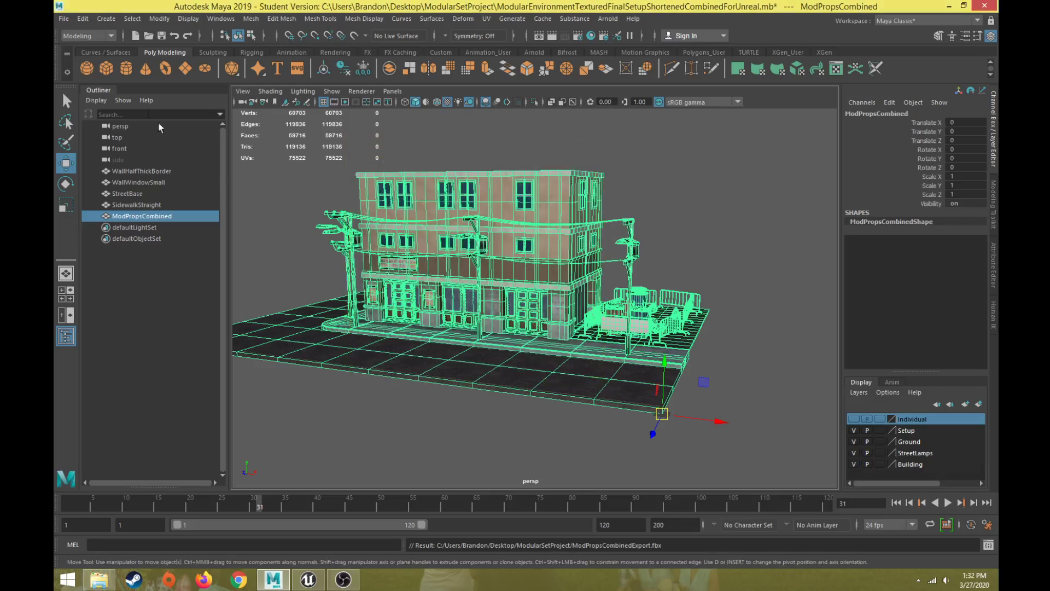
click(64, 18)
click(117, 171)
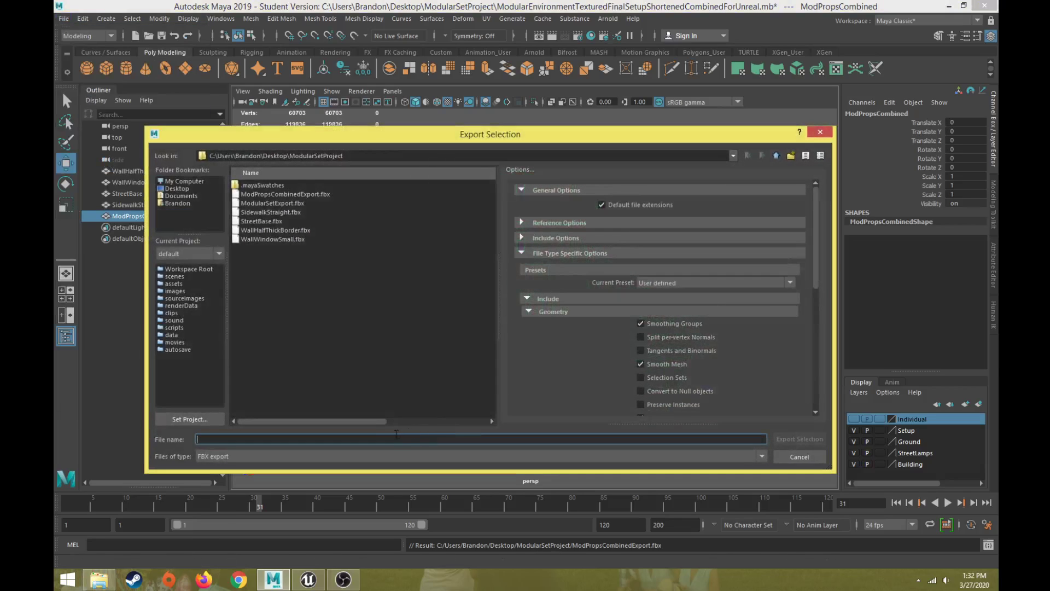
click(372, 456)
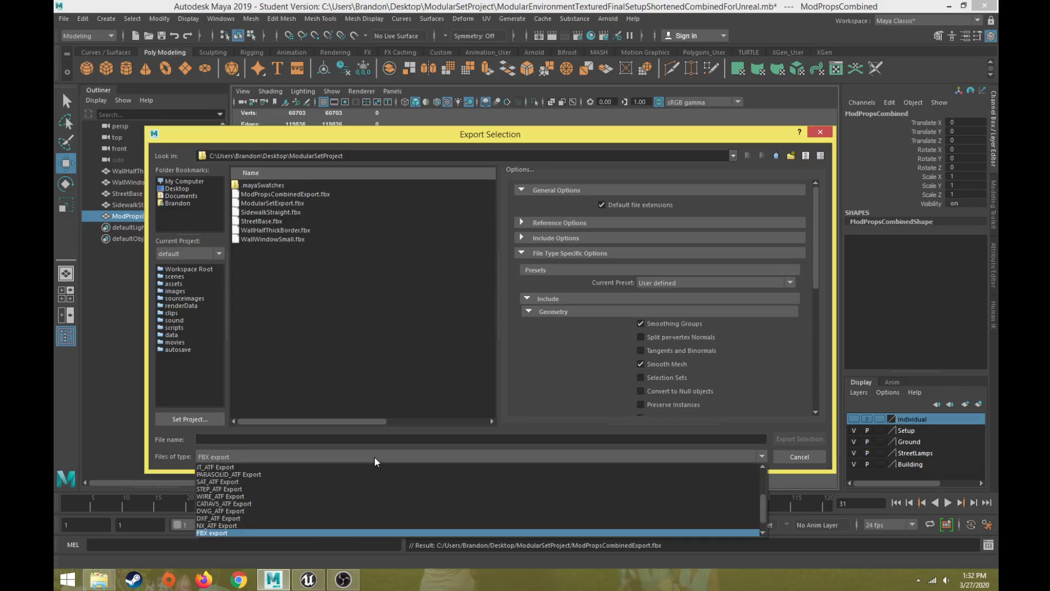
click(374, 456)
click(800, 457)
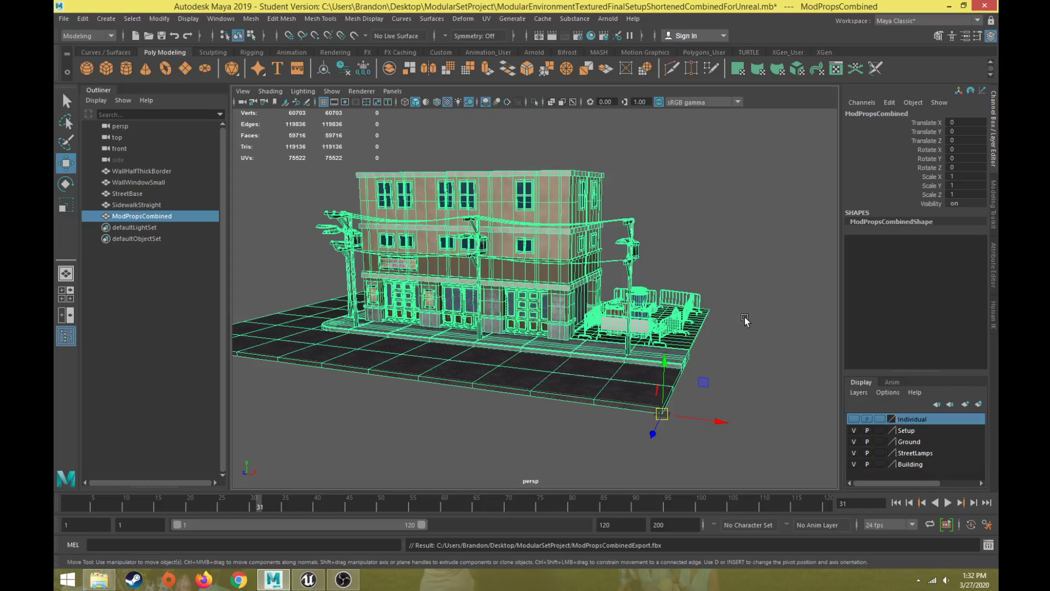
click(854, 431)
click(855, 431)
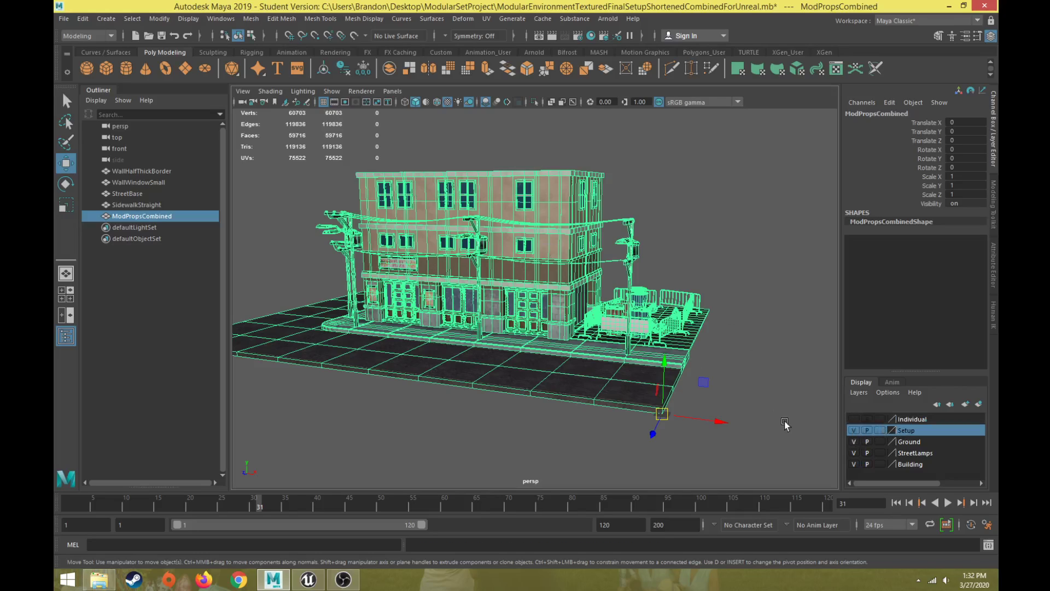
Step: Add ModPropsCombined to the Setup layer, hide Setup and show the Individual layer
right_click(921, 434)
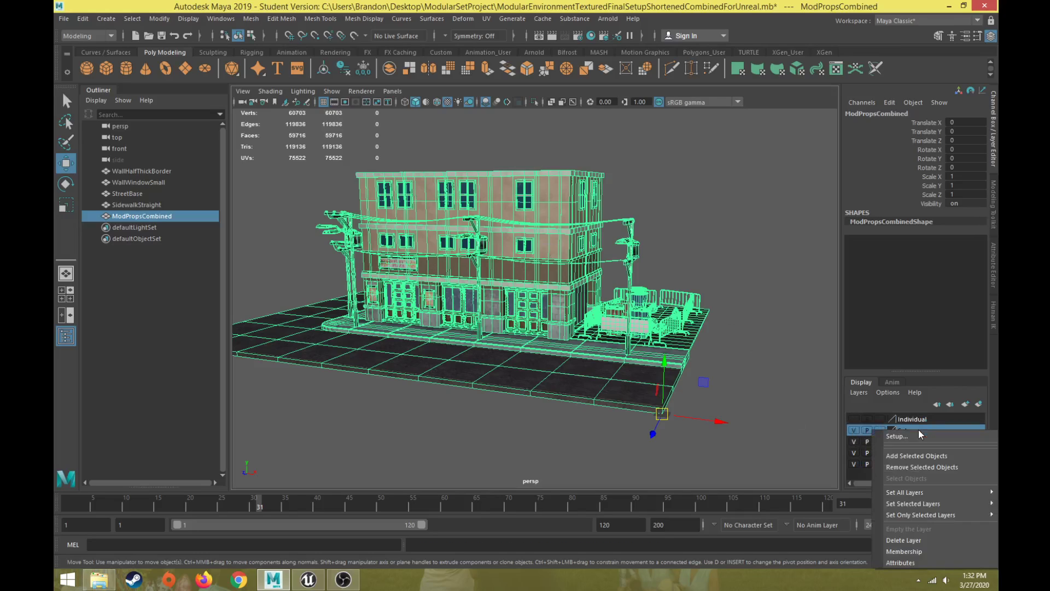
click(917, 457)
click(855, 431)
click(855, 420)
Step: Move the WallWindowSmall and WallHalfThickBorder pieces further back along Z
scroll(679, 380, up, 4)
alt+middle_drag(678, 380, 454, 175)
scroll(481, 273, up, 3)
alt+drag(475, 255, 493, 279)
scroll(514, 348, up, 4)
alt+middle_drag(515, 339, 515, 332)
alt+drag(515, 331, 492, 263)
click(394, 363)
drag(388, 409, 437, 318)
click(396, 352)
drag(389, 406, 454, 292)
click(381, 397)
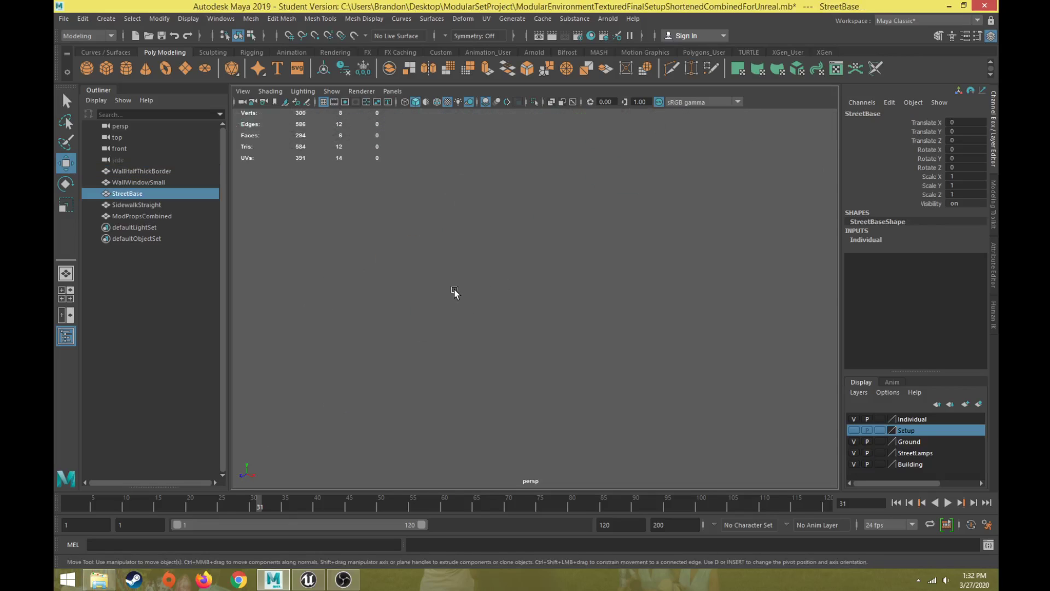
Step: Frame StreetBase and move it along Z to Translate Z 15.472
key(f)
scroll(534, 327, down, 3)
alt+drag(535, 327, 504, 302)
drag(608, 327, 459, 338)
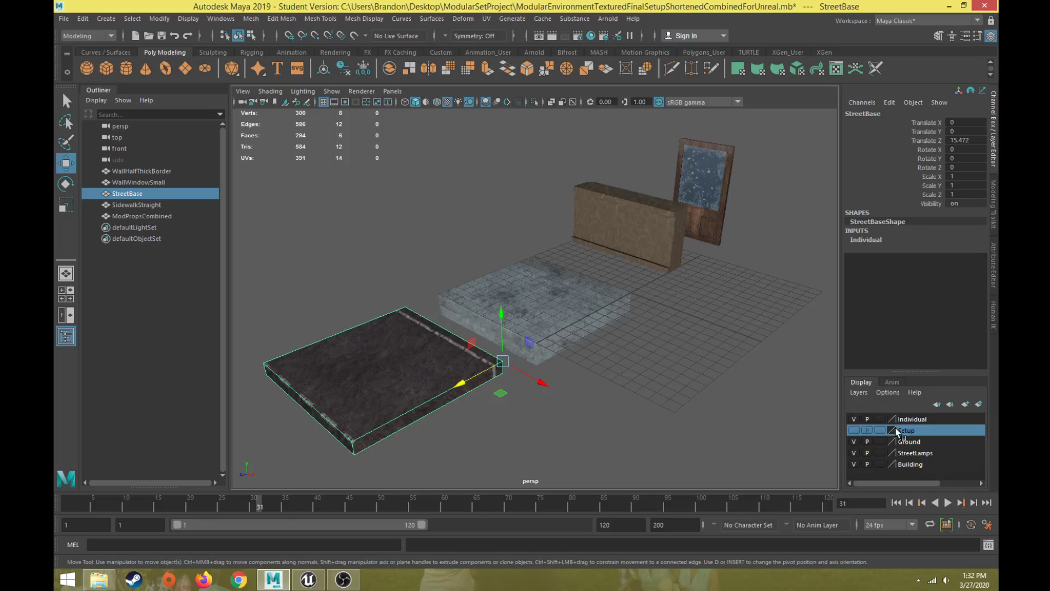
Step: Hide the Individual layer and show the Setup layer's assembled pizza-shop building
click(854, 419)
click(854, 430)
scroll(570, 339, down, 3)
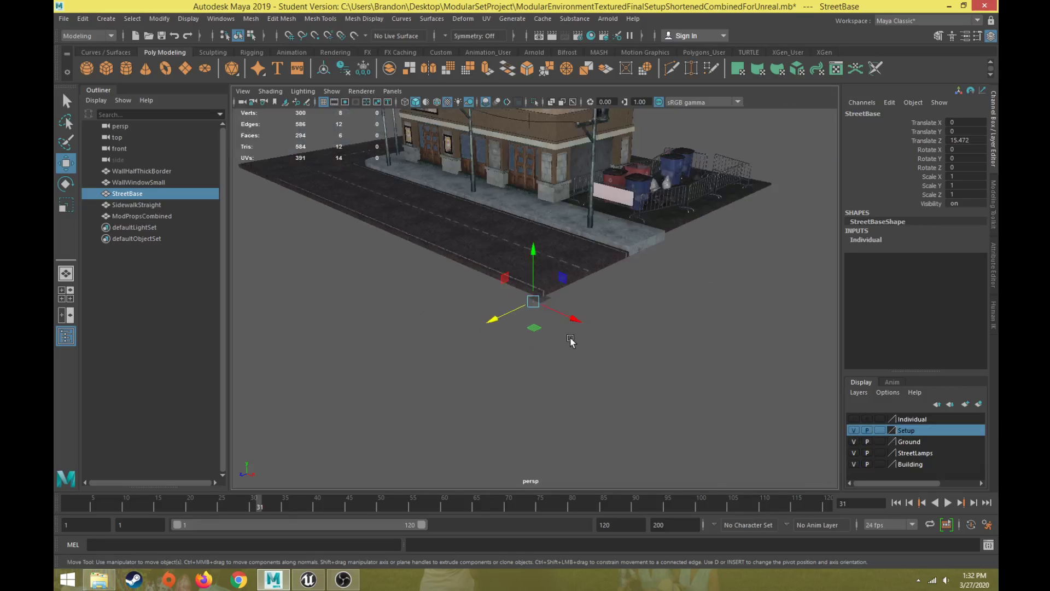
scroll(570, 340, down, 5)
alt+middle_drag(559, 276, 542, 321)
scroll(542, 321, up, 3)
alt+drag(542, 321, 558, 323)
alt+middle_drag(558, 323, 627, 283)
scroll(626, 283, up, 2)
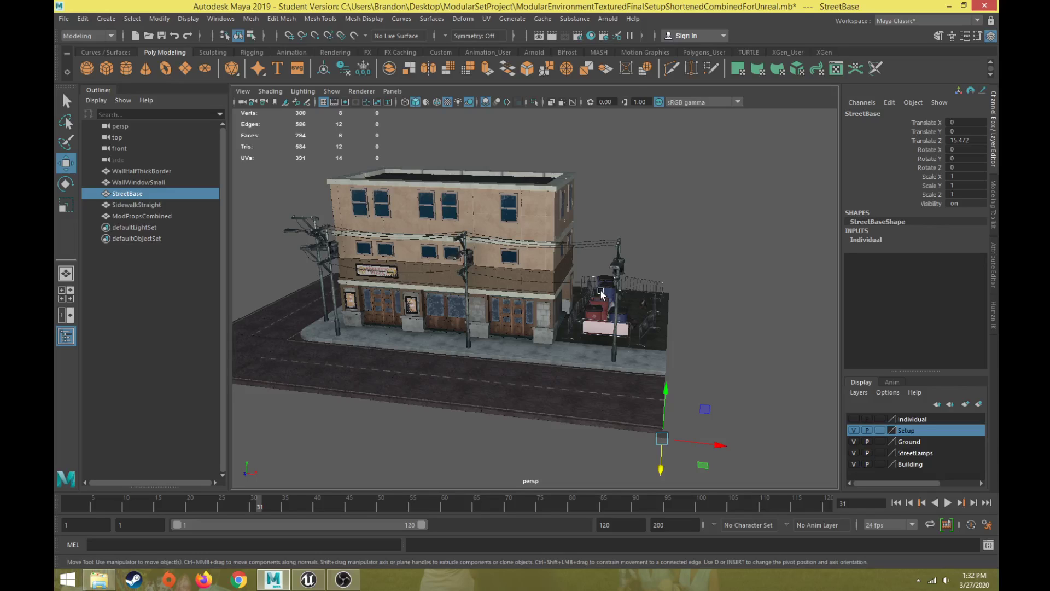
Step: Orbit around the street to face the building front and select ModPropsCombined
scroll(458, 281, up, 4)
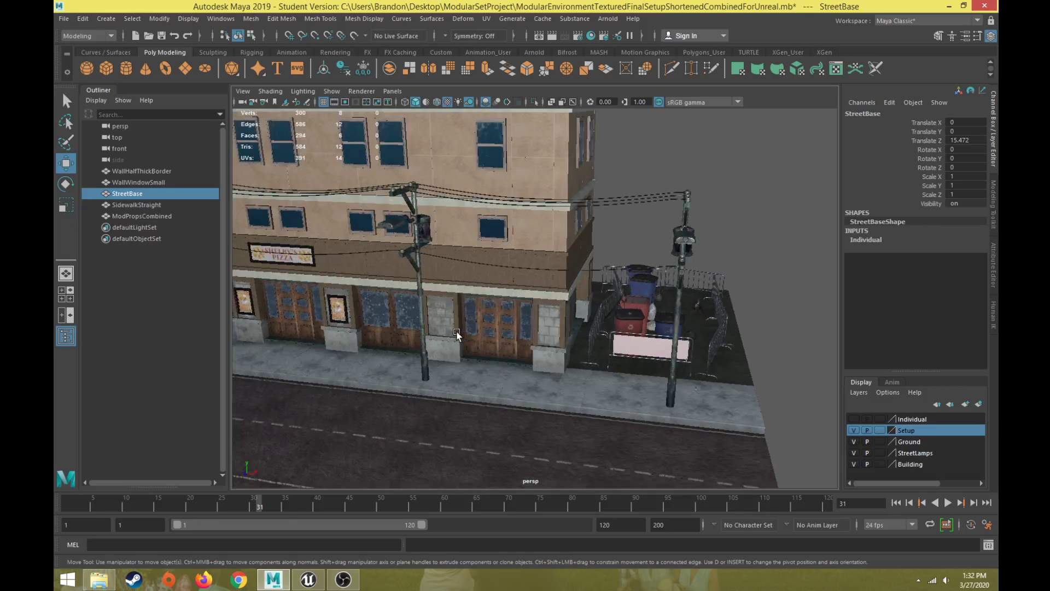
alt+drag(641, 313, 424, 293)
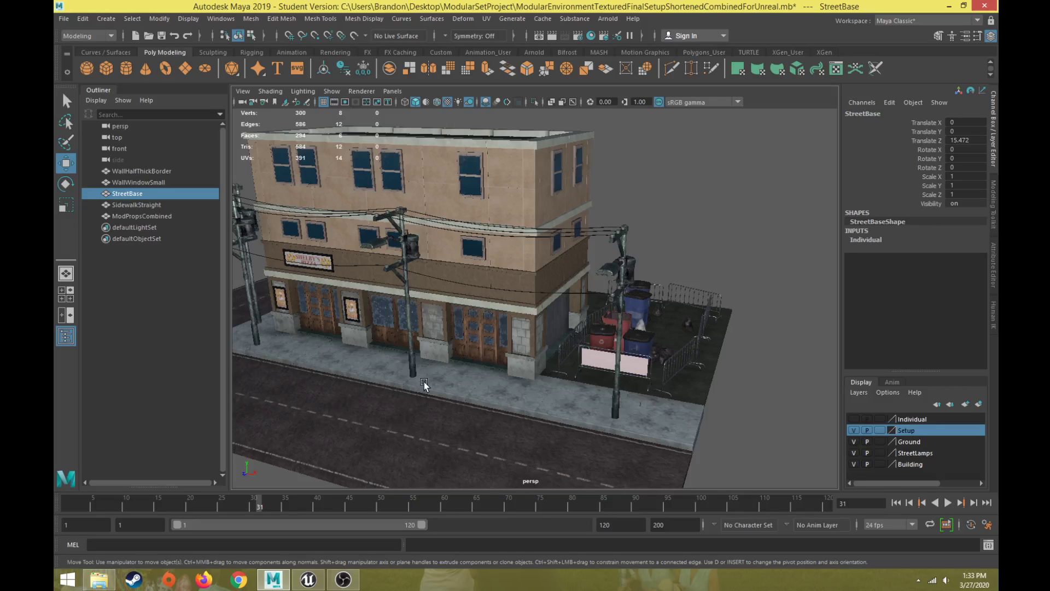
alt+drag(454, 331, 518, 305)
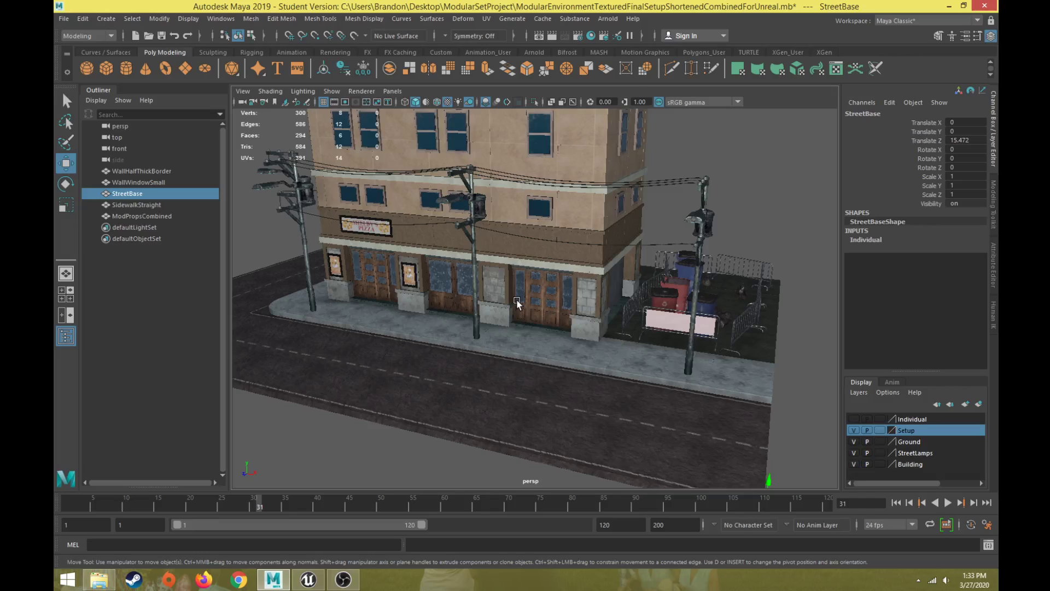
click(527, 257)
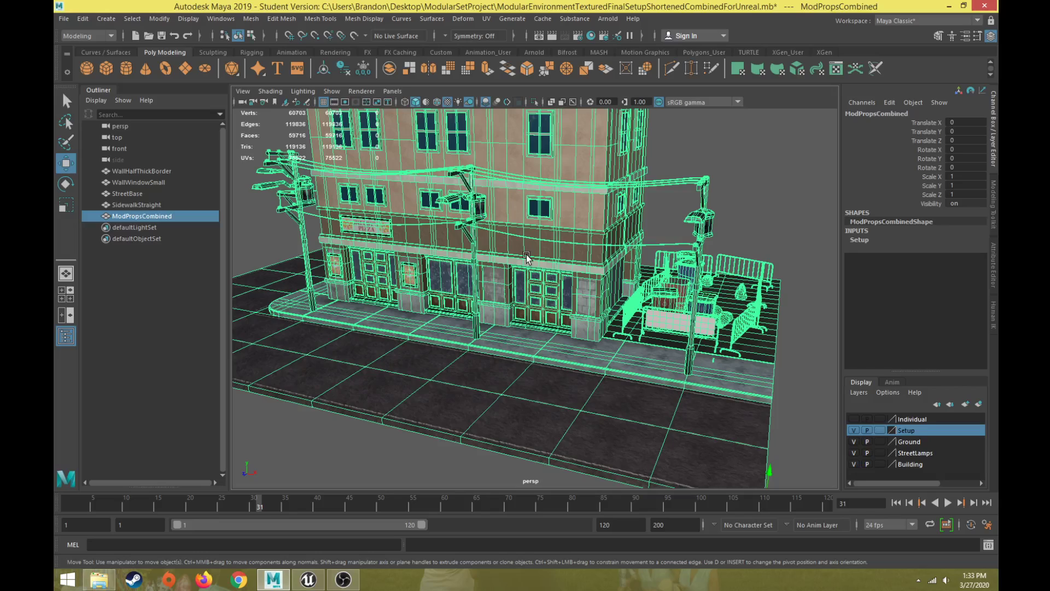
scroll(632, 260, down, 6)
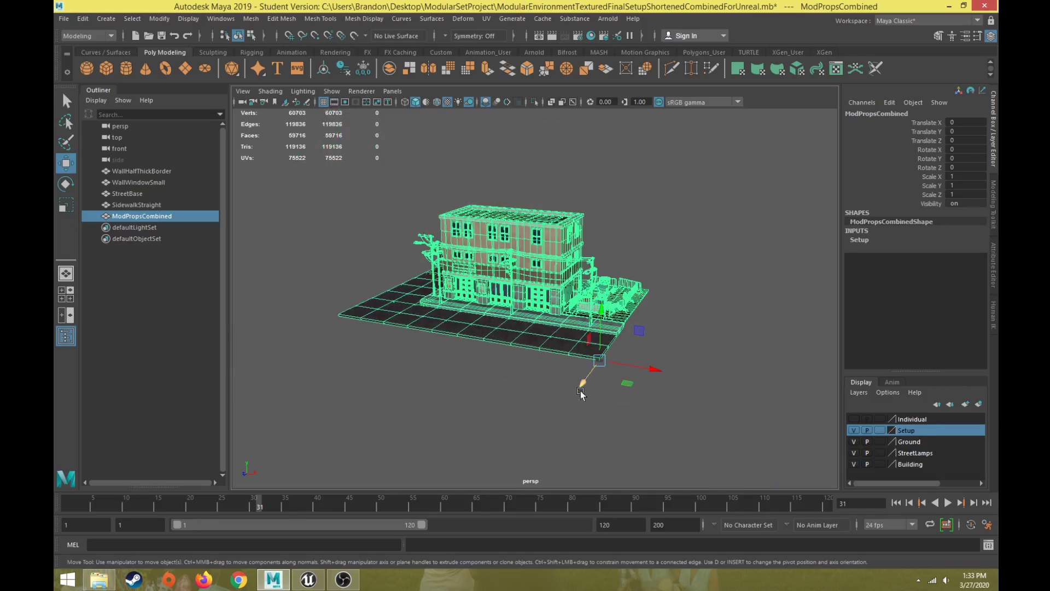
click(858, 429)
scroll(711, 402, up, 4)
scroll(629, 383, down, 3)
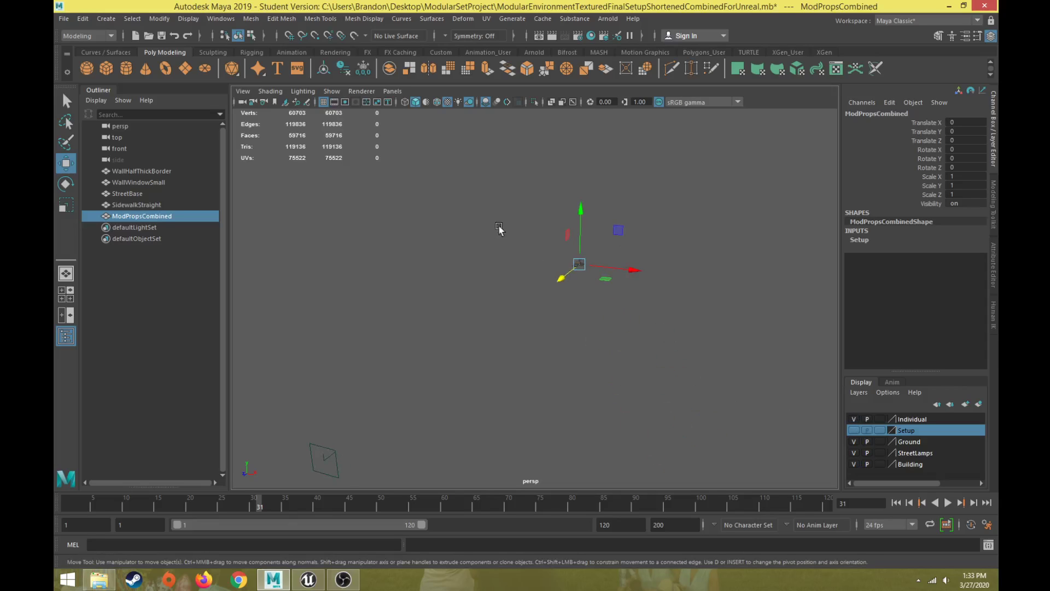
drag(497, 228, 612, 322)
click(642, 396)
alt+drag(642, 395, 591, 401)
click(649, 292)
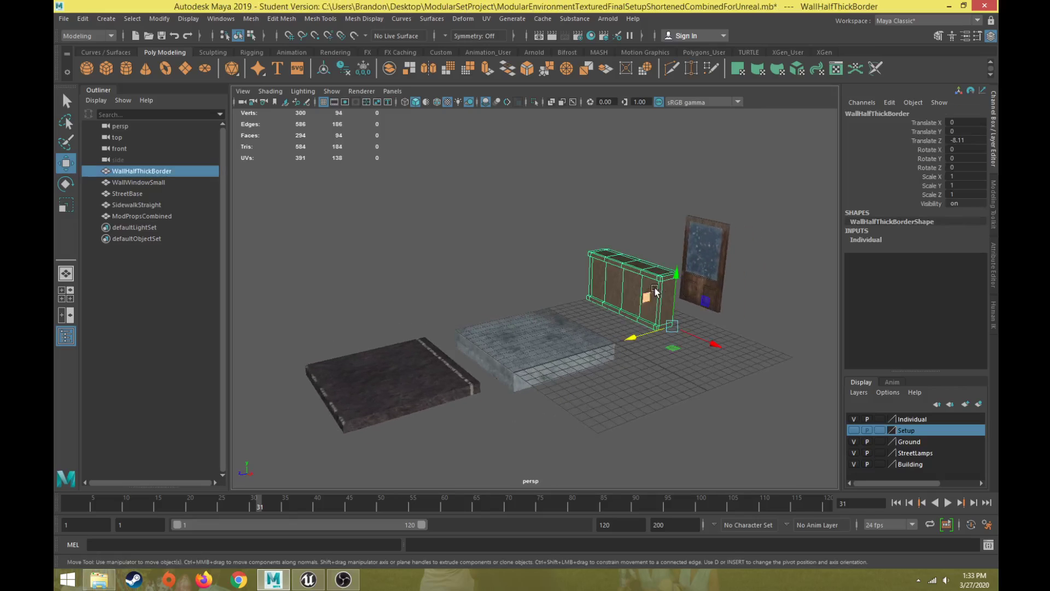
click(721, 261)
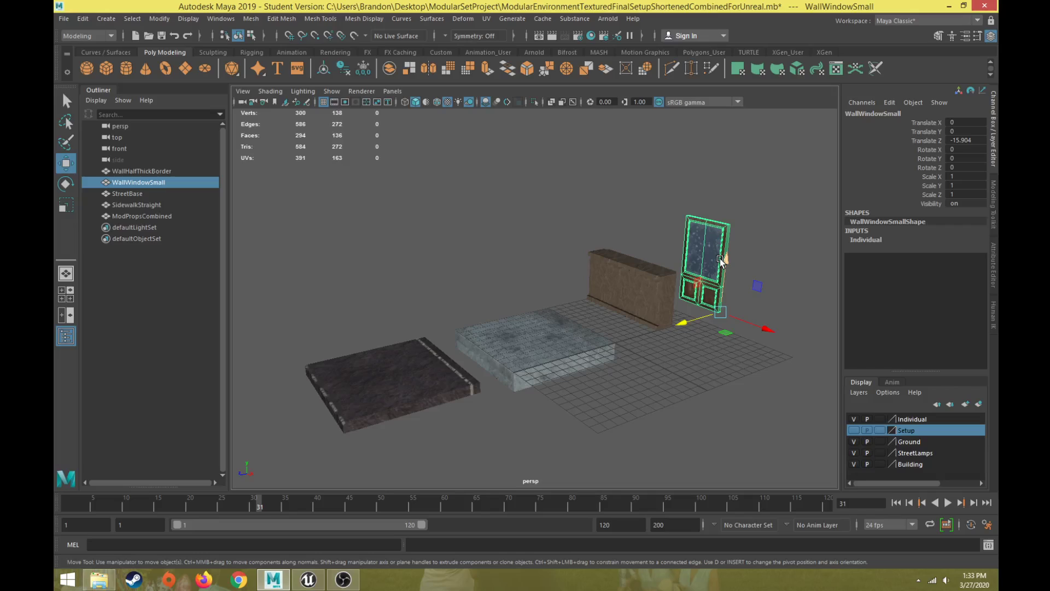
click(575, 346)
click(434, 379)
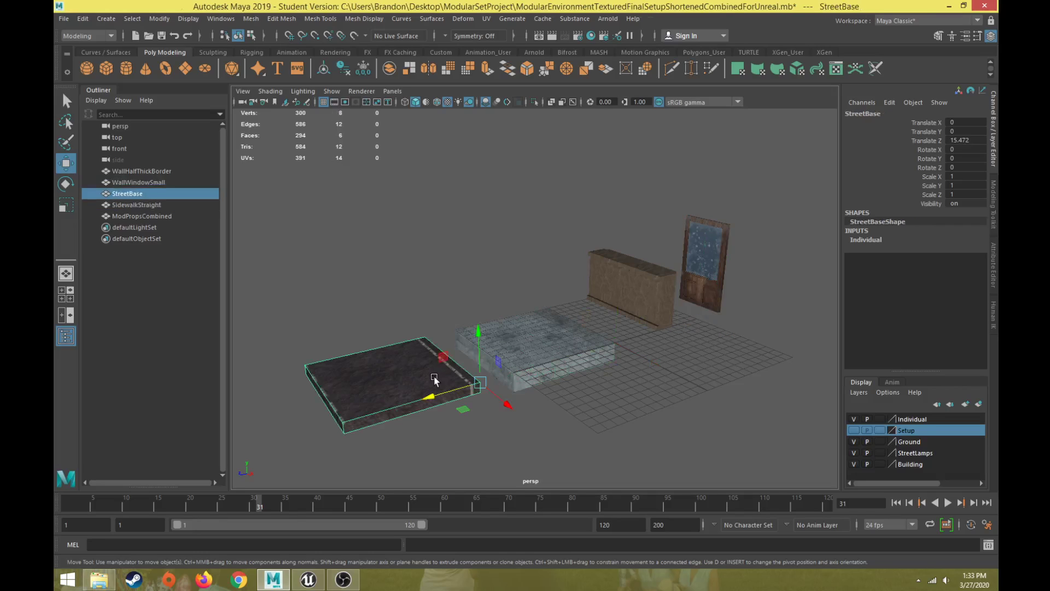
click(684, 282)
key(f)
alt+drag(655, 327, 434, 356)
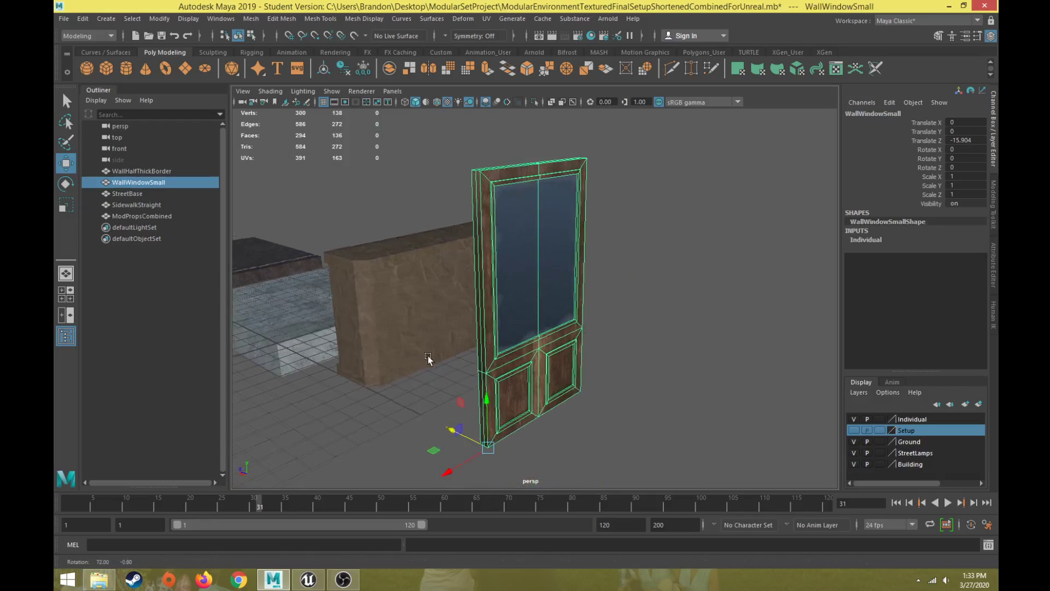
click(372, 384)
key(f)
alt+drag(470, 313, 496, 411)
alt+right_drag(496, 411, 389, 450)
alt+middle_drag(389, 450, 441, 347)
click(504, 365)
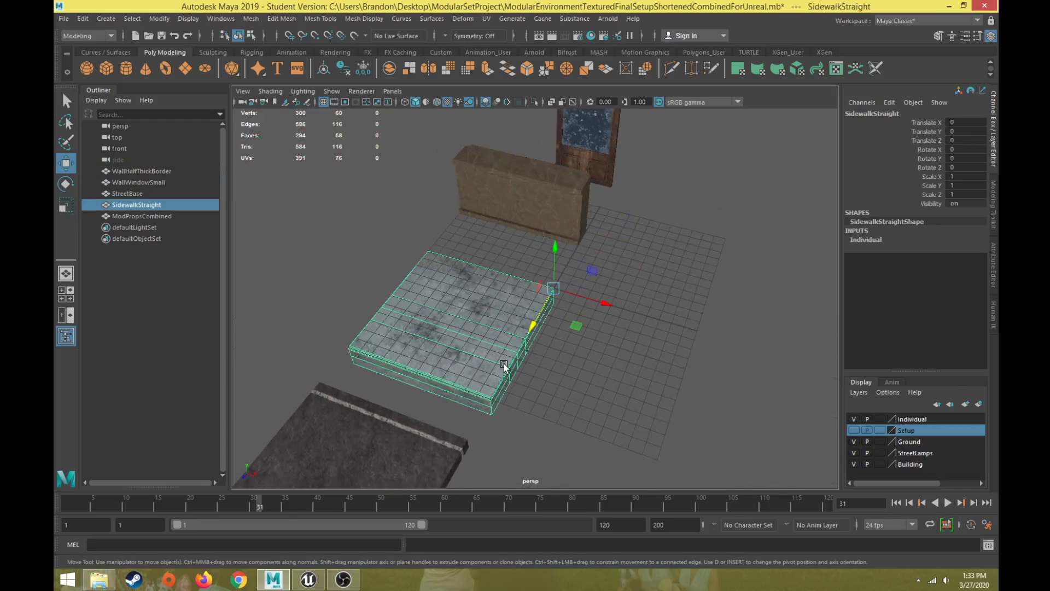
key(f)
click(448, 411)
alt+drag(586, 362, 470, 306)
alt+middle_drag(470, 307, 600, 395)
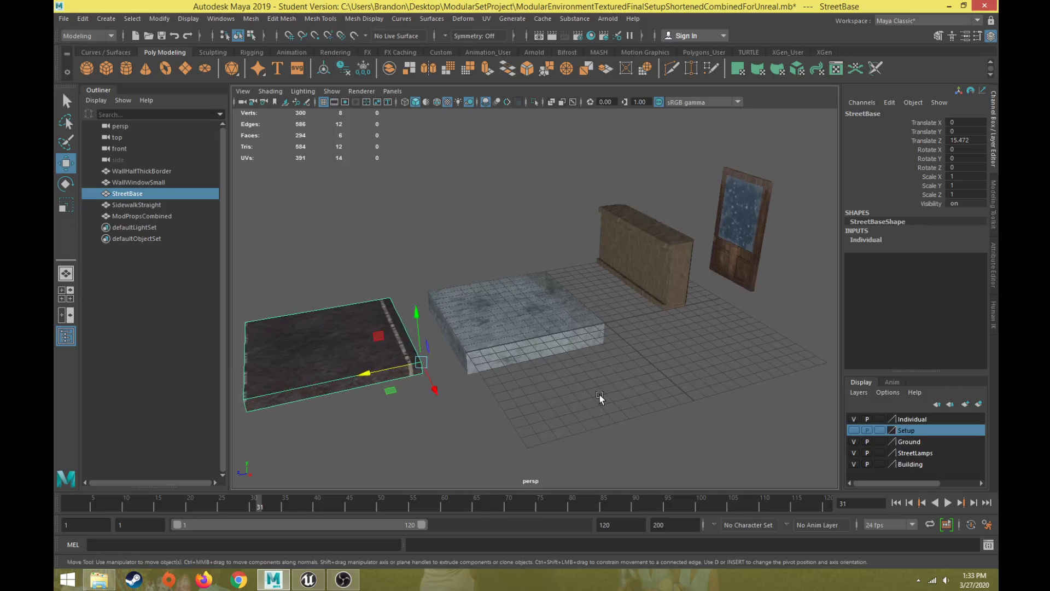
drag(350, 176, 731, 443)
click(89, 21)
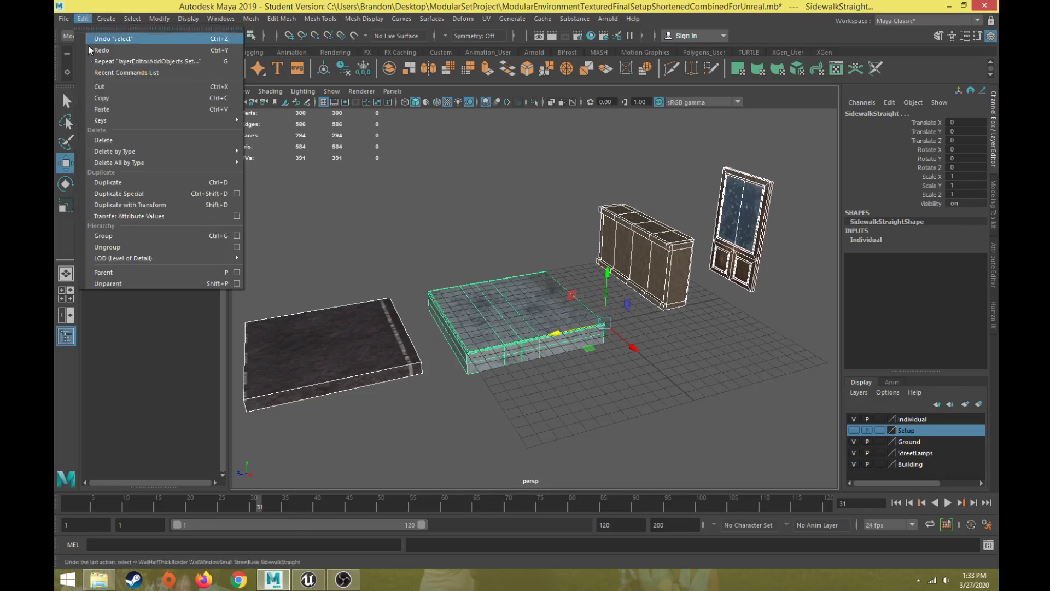
mouse_move(153, 152)
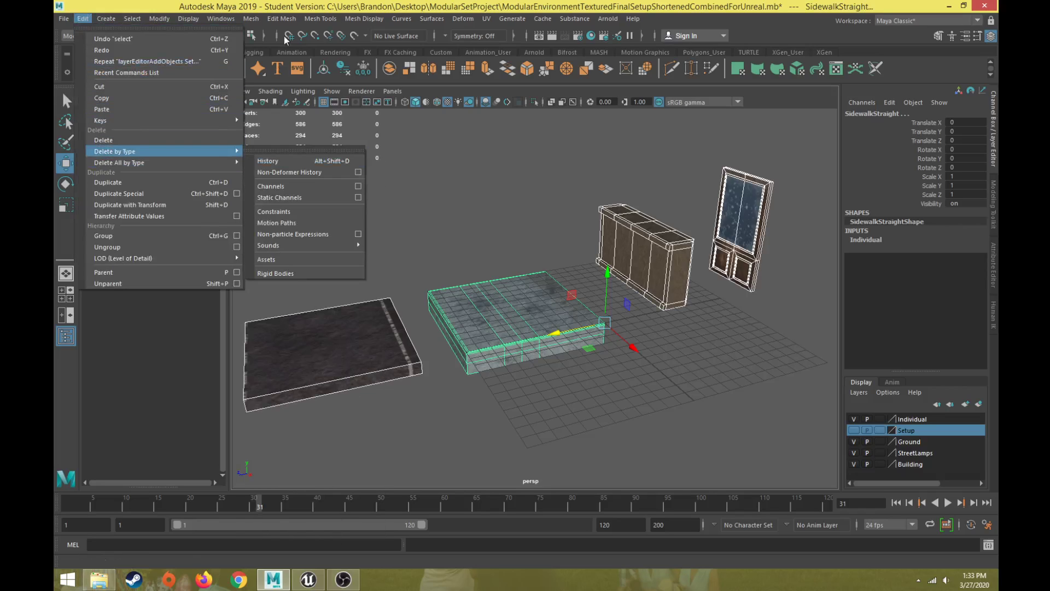
click(479, 144)
click(480, 143)
click(734, 279)
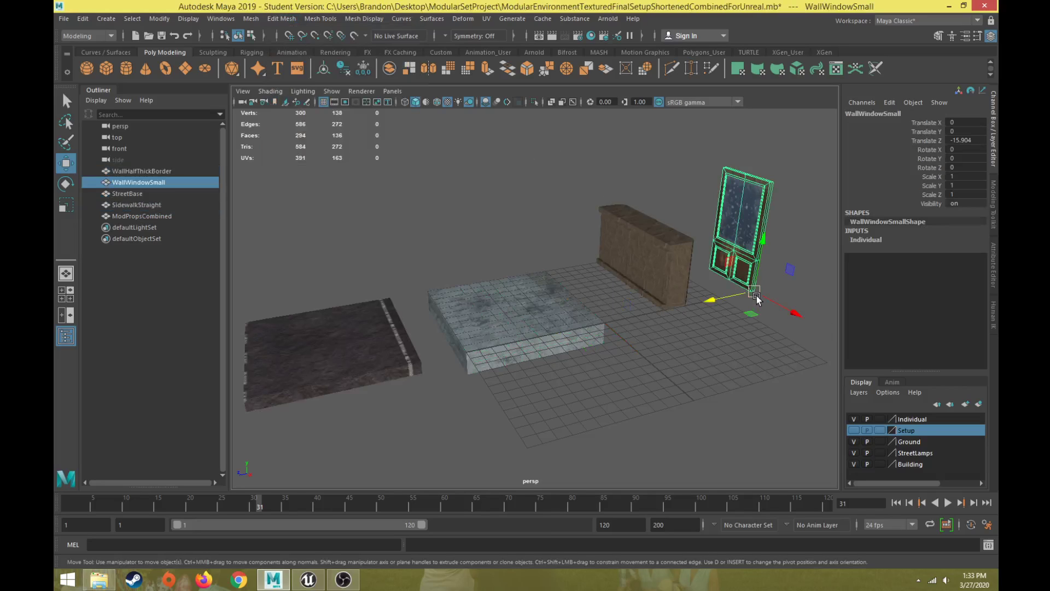
Step: Grid-snap WallWindowSmall and WallHalfThickBorder to the origin beside each other
alt+drag(658, 293, 583, 310)
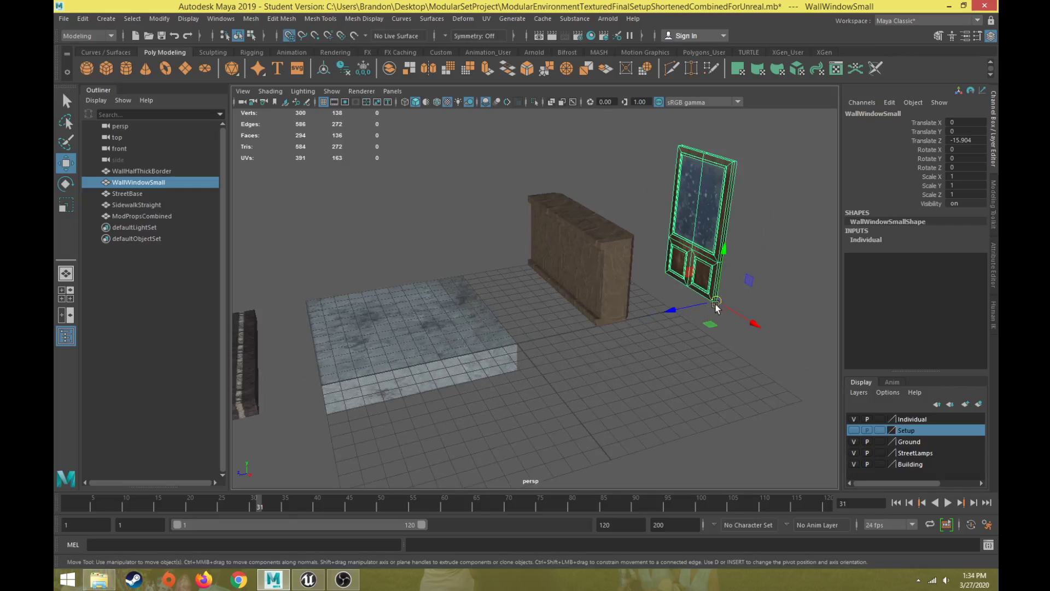
key(x)
drag(716, 302, 516, 343)
click(597, 308)
drag(625, 320, 518, 343)
Step: Grid-snap StreetBase to the origin under the sidewalk slab
click(419, 357)
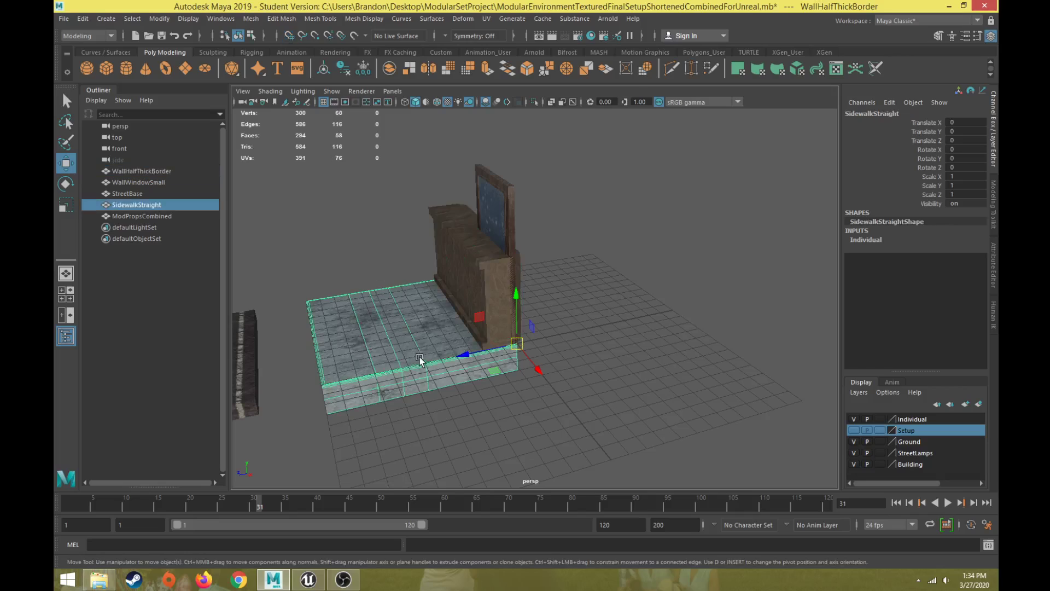
click(240, 364)
scroll(259, 380, down, 2)
key(x)
drag(322, 385, 521, 338)
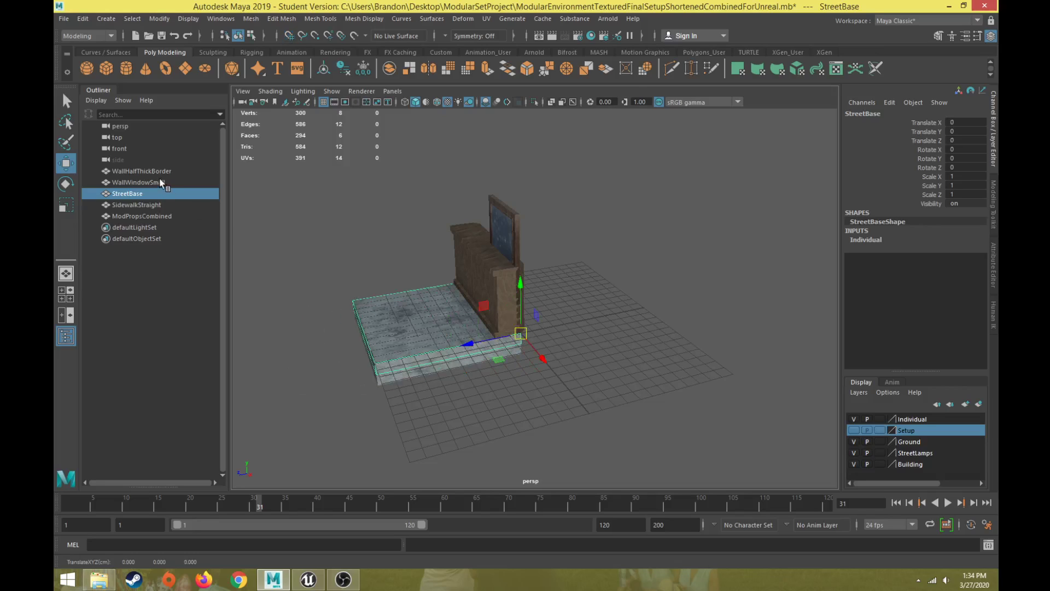
Step: Select all four pieces: both walls, the sidewalk and the street base
drag(163, 172, 164, 206)
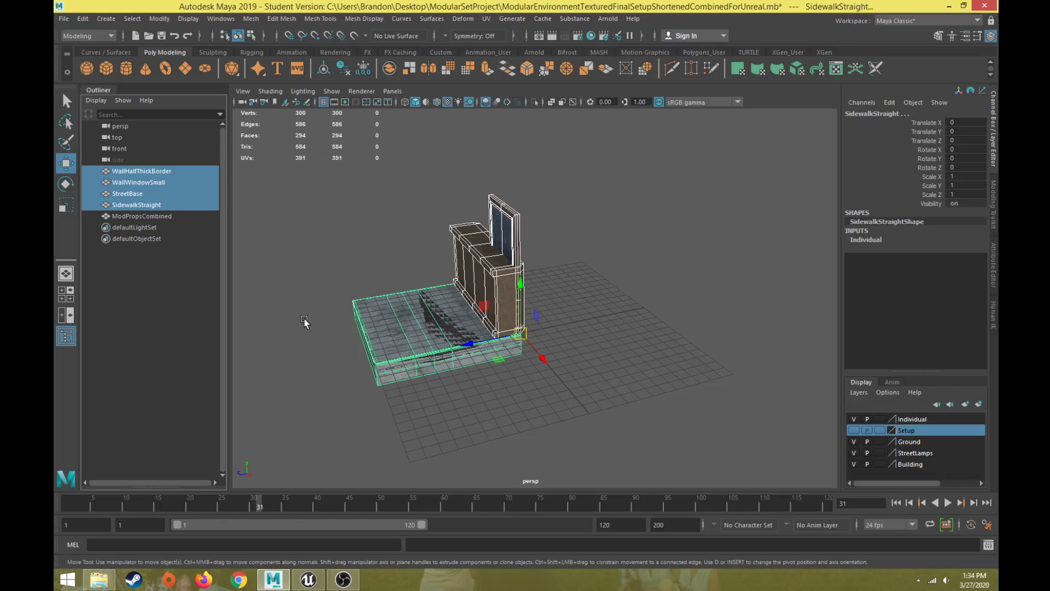
drag(339, 156, 541, 370)
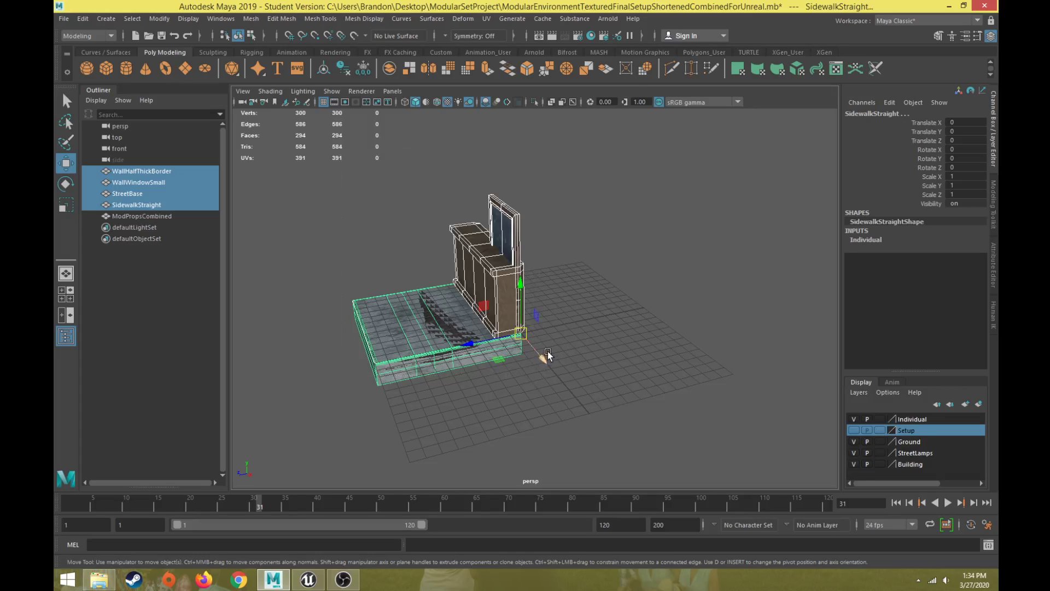
drag(383, 179, 520, 353)
Step: Set the four pieces' Scale X, Y and Z to 10 in the Channel Box
double_click(958, 177)
text(10)
key(Tab)
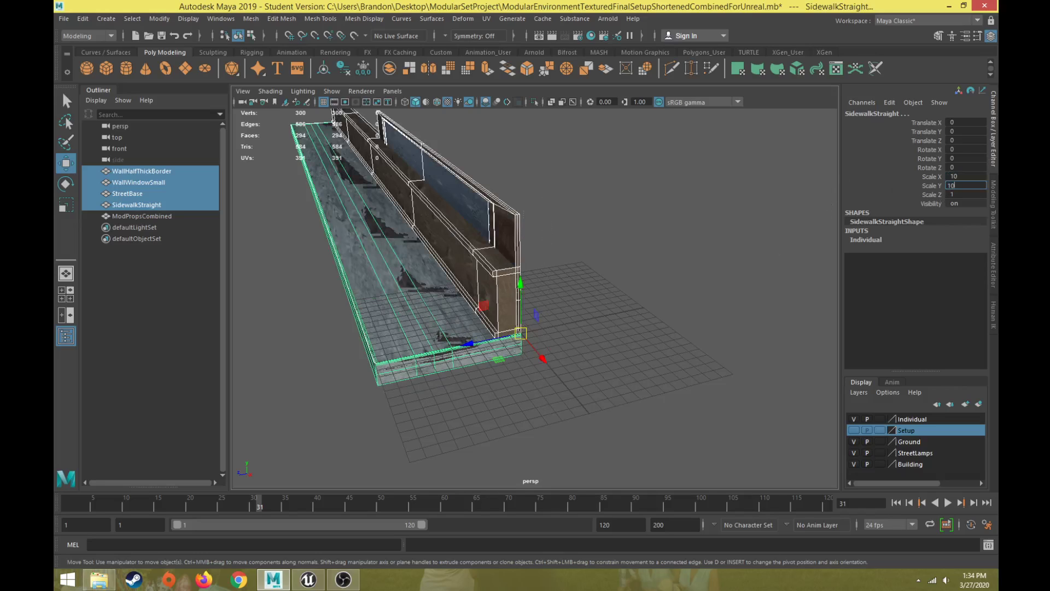
key(Tab)
text(10)
key(Return)
Step: Reselect the four enlarged pieces and freeze their transformations
scroll(626, 321, down, 10)
alt+drag(593, 323, 558, 298)
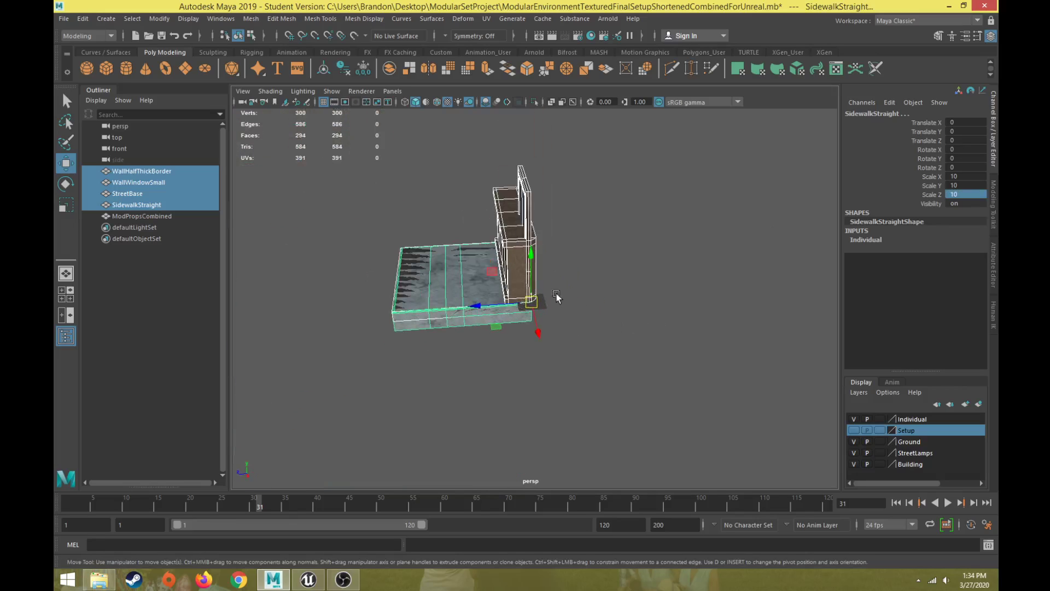
click(374, 131)
drag(373, 133, 583, 348)
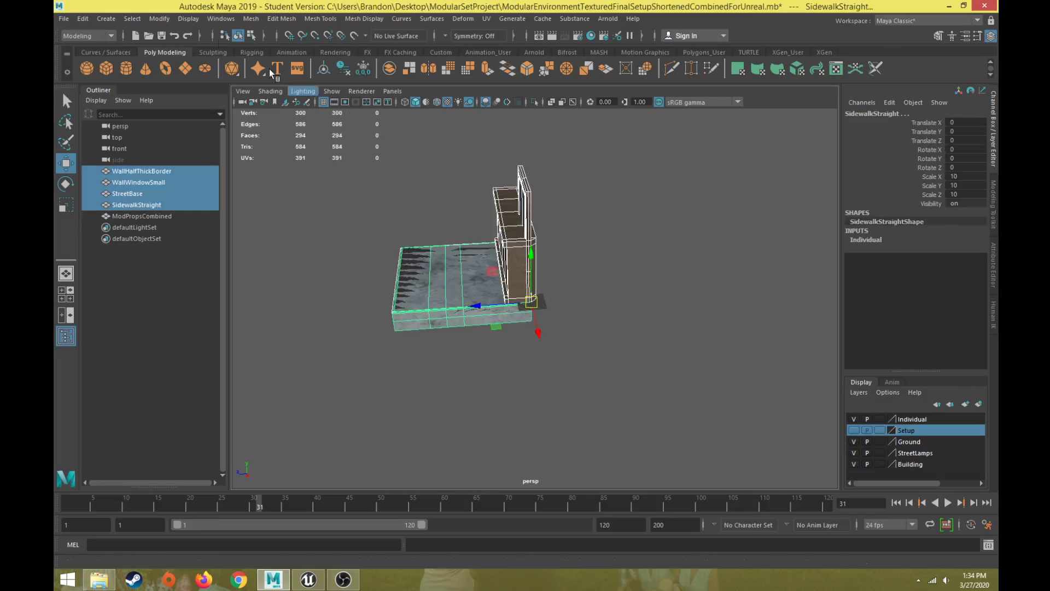
click(163, 19)
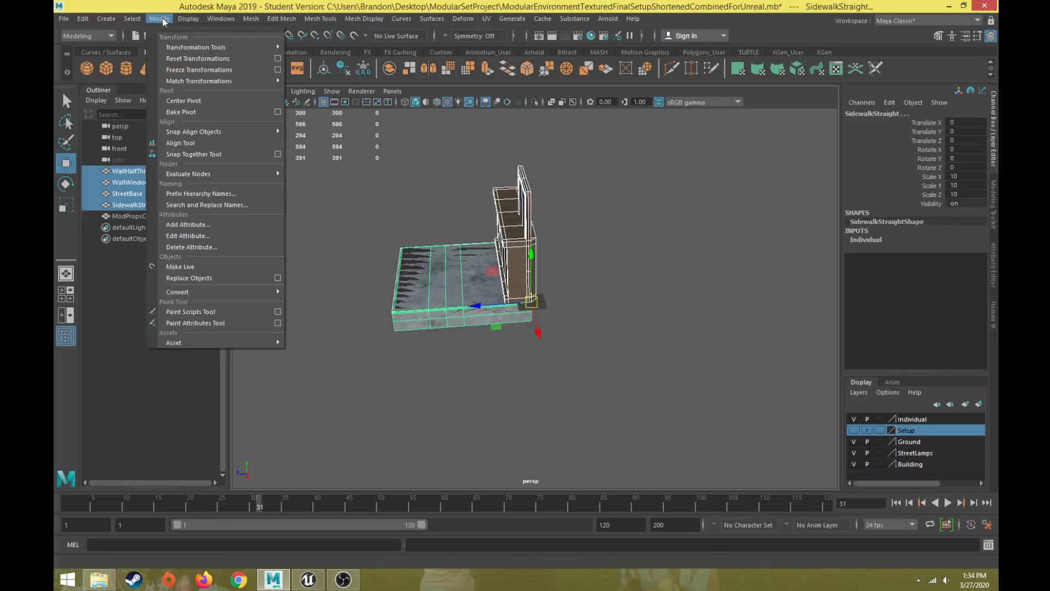
click(194, 68)
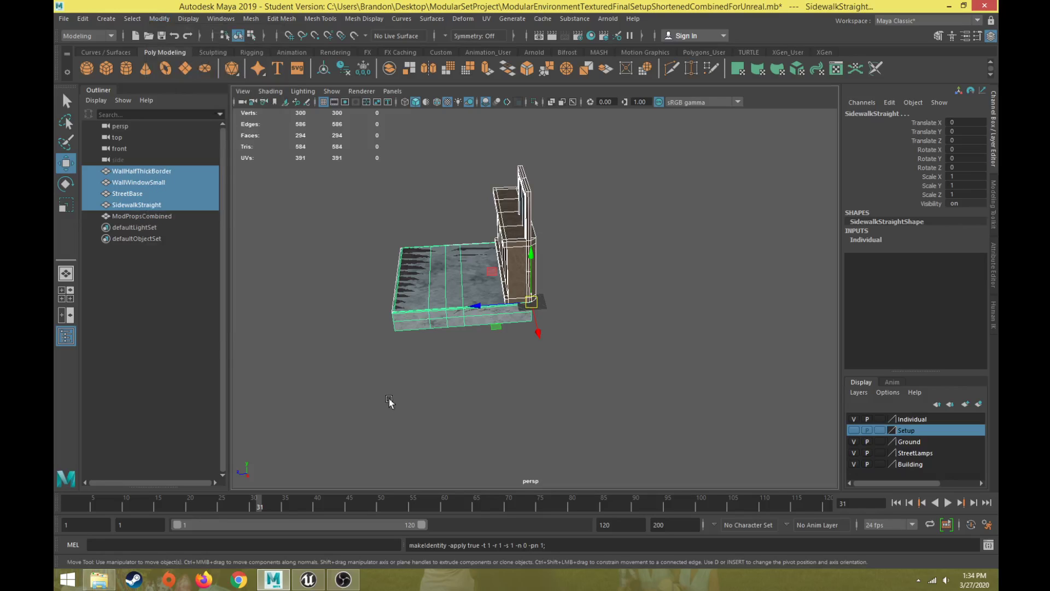
click(362, 261)
Step: Orbit the frozen pieces and select the street base and window-door piece to check them
alt+drag(311, 301, 359, 308)
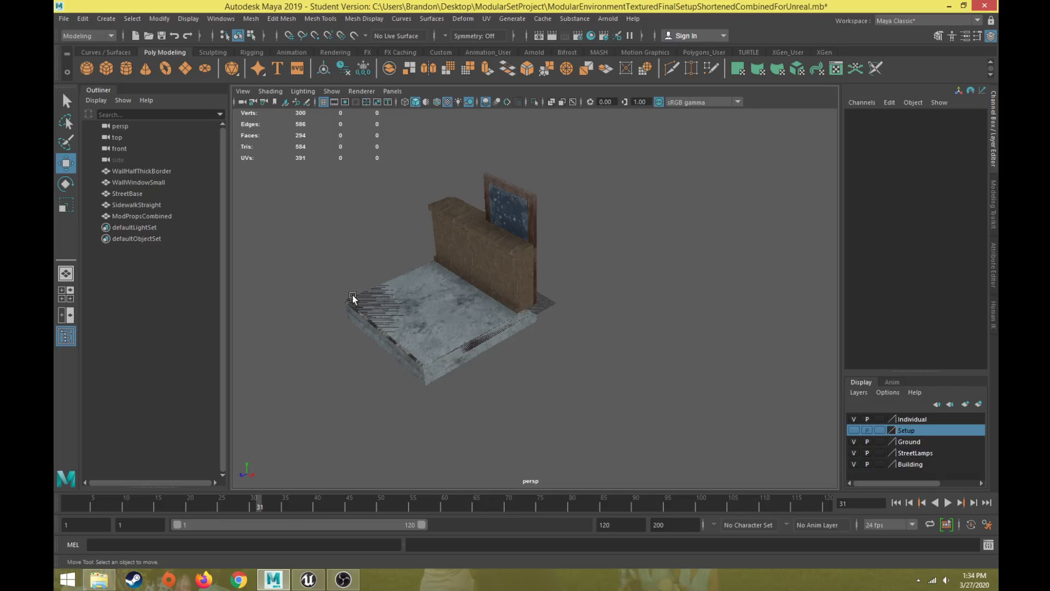
scroll(375, 339, up, 4)
alt+drag(385, 373, 448, 348)
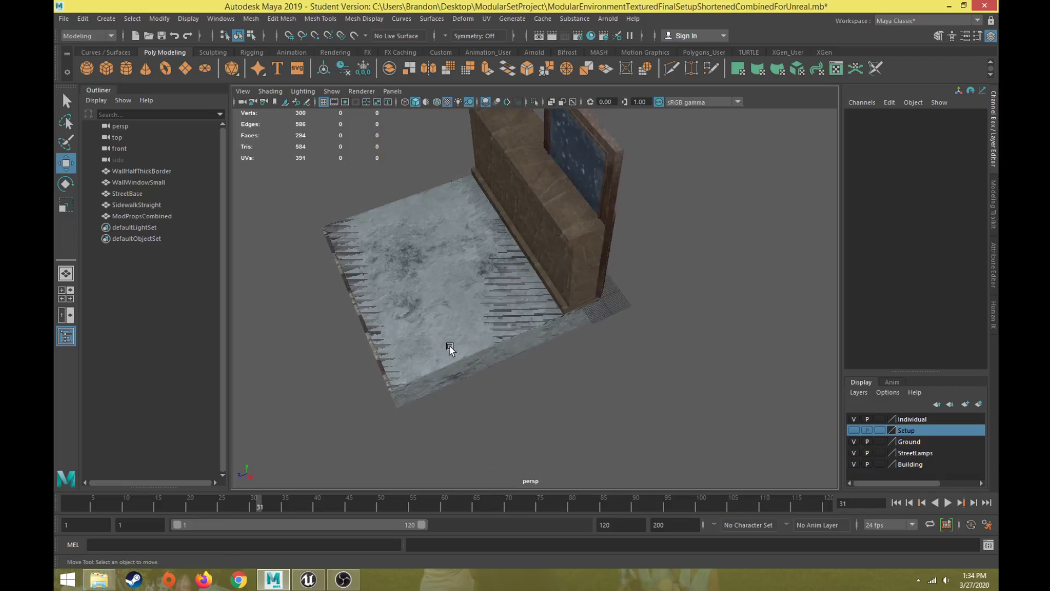
click(167, 192)
alt+drag(522, 325, 532, 303)
scroll(533, 303, down, 2)
click(582, 172)
alt+middle_drag(568, 232, 539, 269)
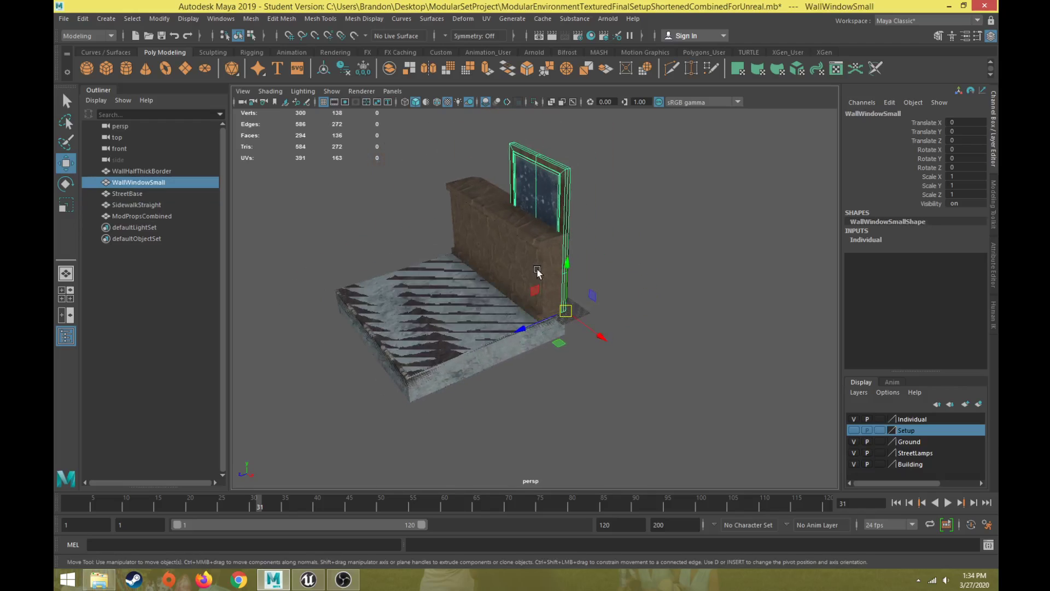
alt+drag(538, 270, 553, 209)
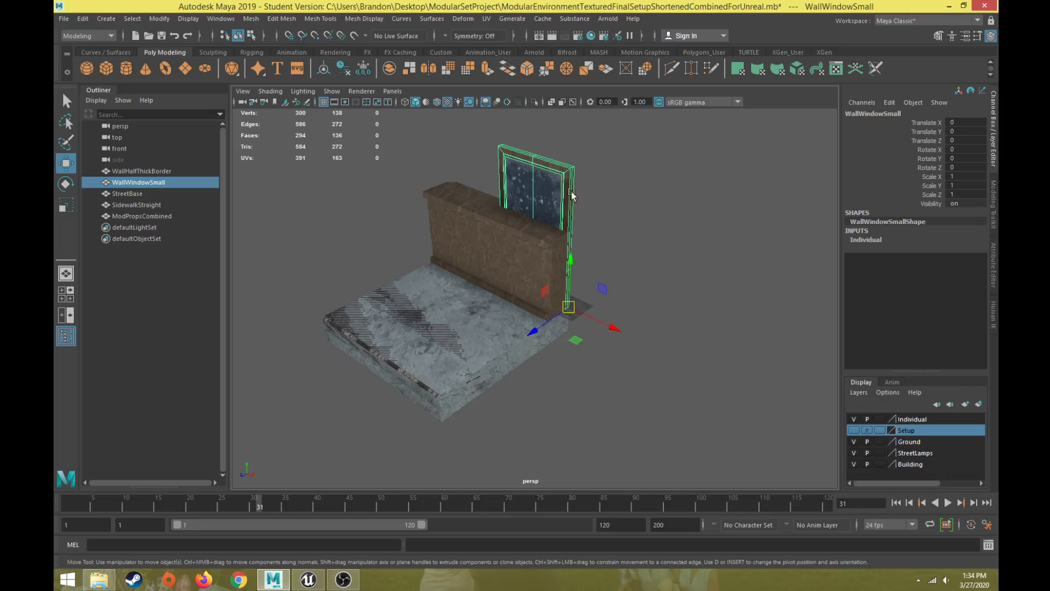
Step: Select the half-thick wall, window-door, street base and sidewalk in turn, confirming translate 0, scale 1
click(128, 172)
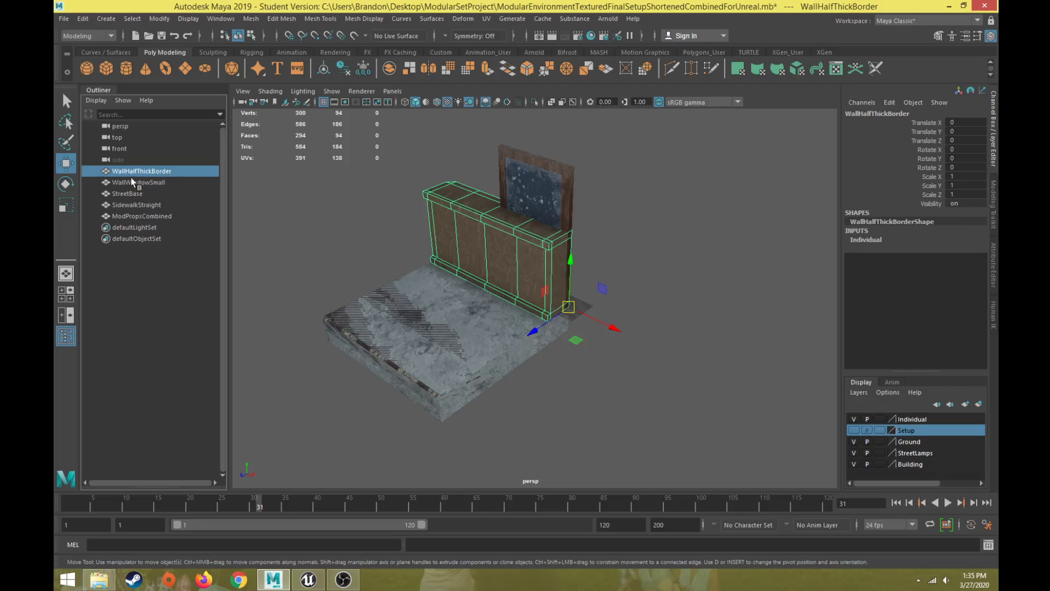
click(121, 184)
click(133, 196)
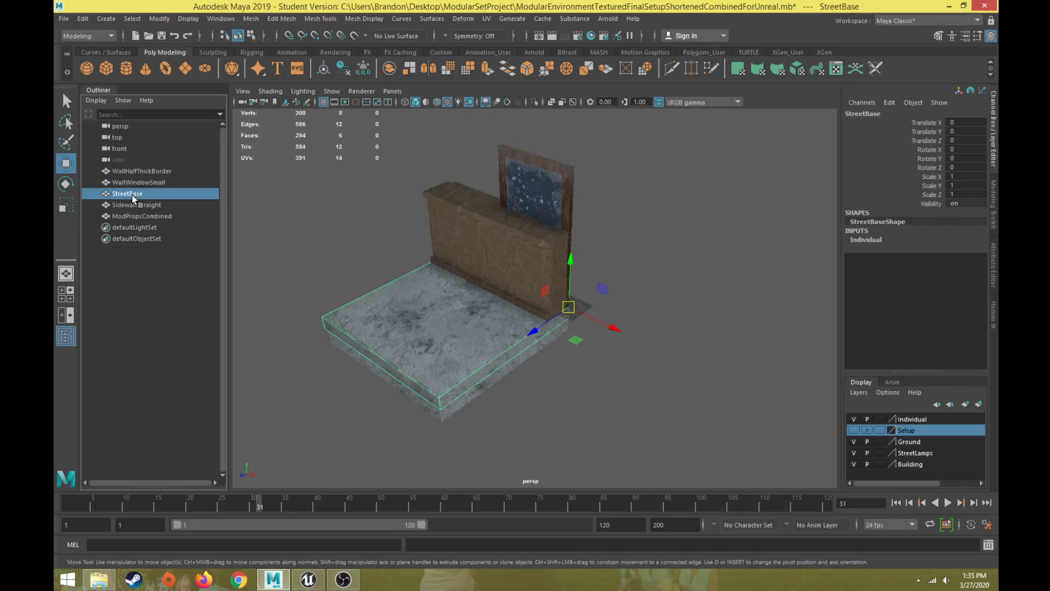
click(133, 206)
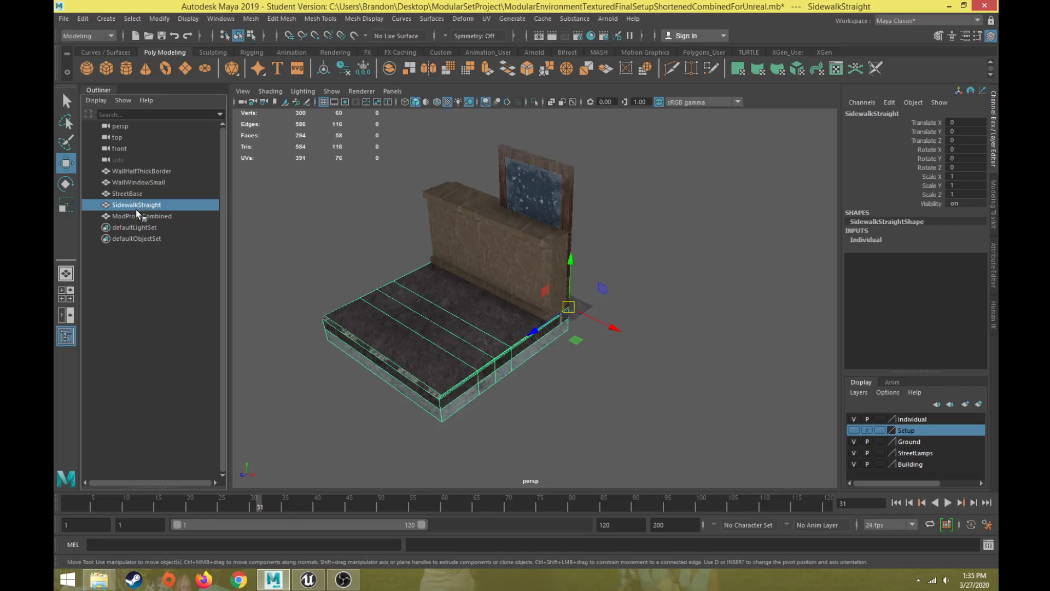
Step: Inspect Sidwalk_mat in Hypershade, close it, and select the WallWindowSmall mesh
click(592, 36)
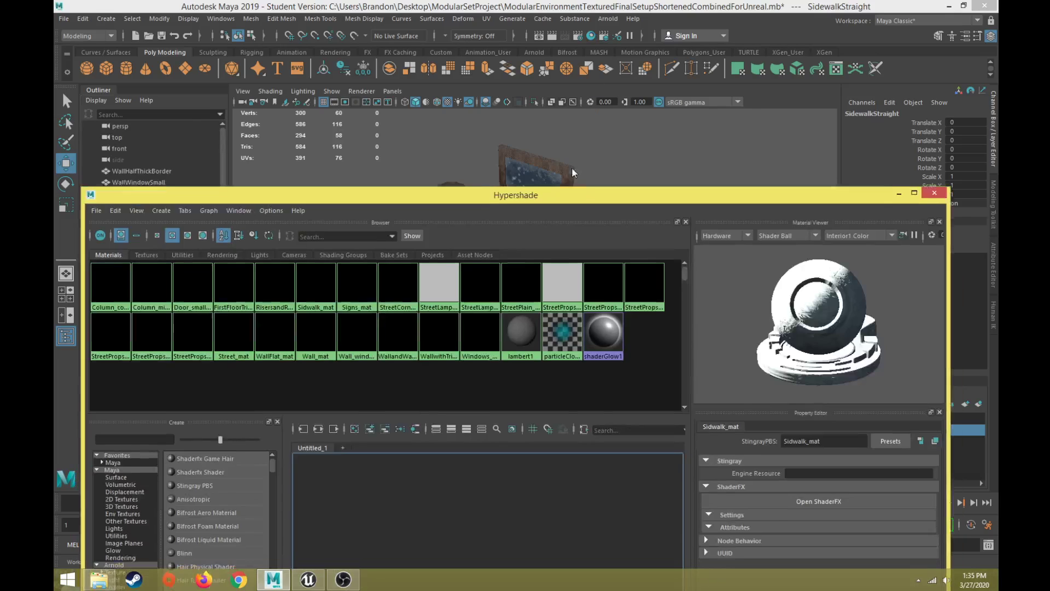
drag(571, 195, 562, 90)
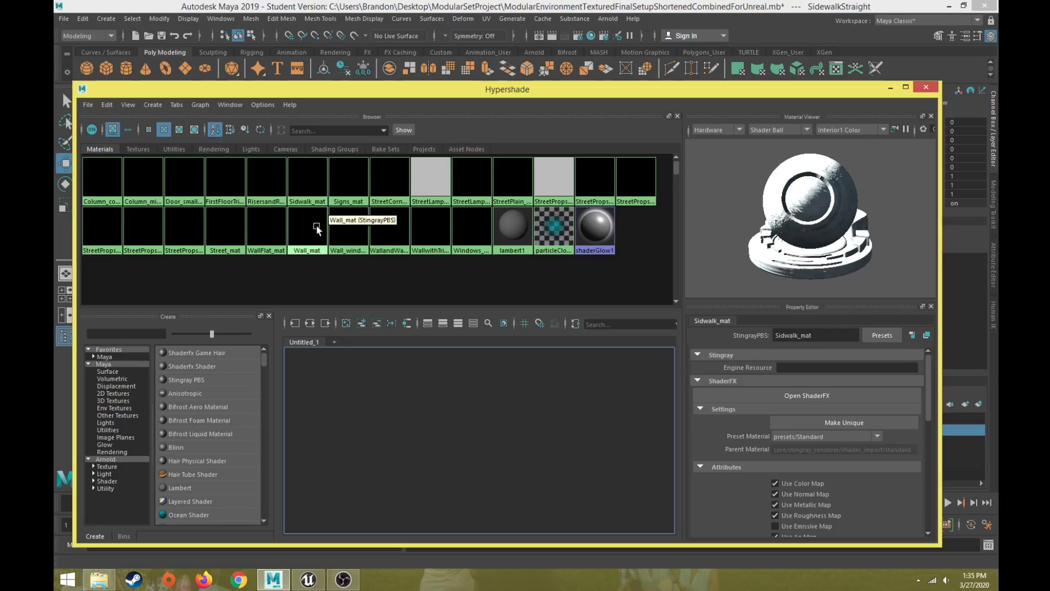
click(935, 88)
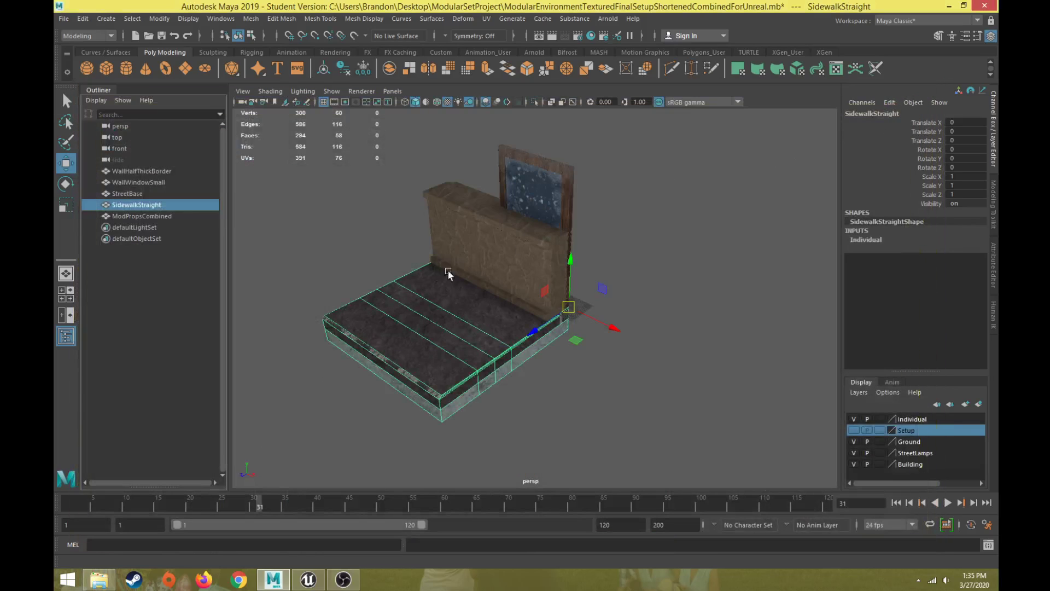
click(550, 188)
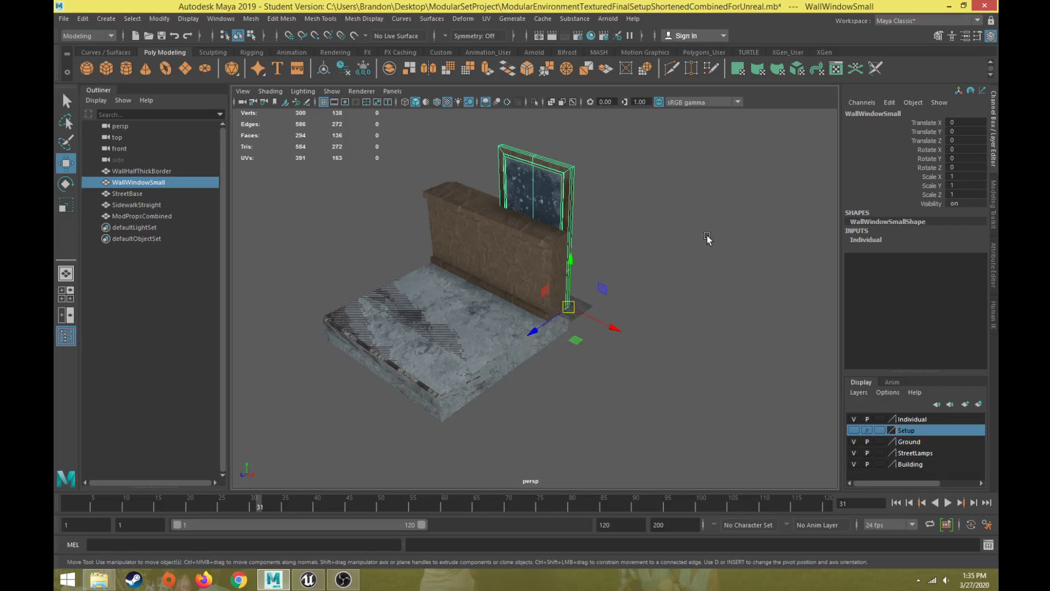
Step: Export the selected WallWindowSmall as WallWindowSmall_2.fbx
click(159, 19)
click(159, 21)
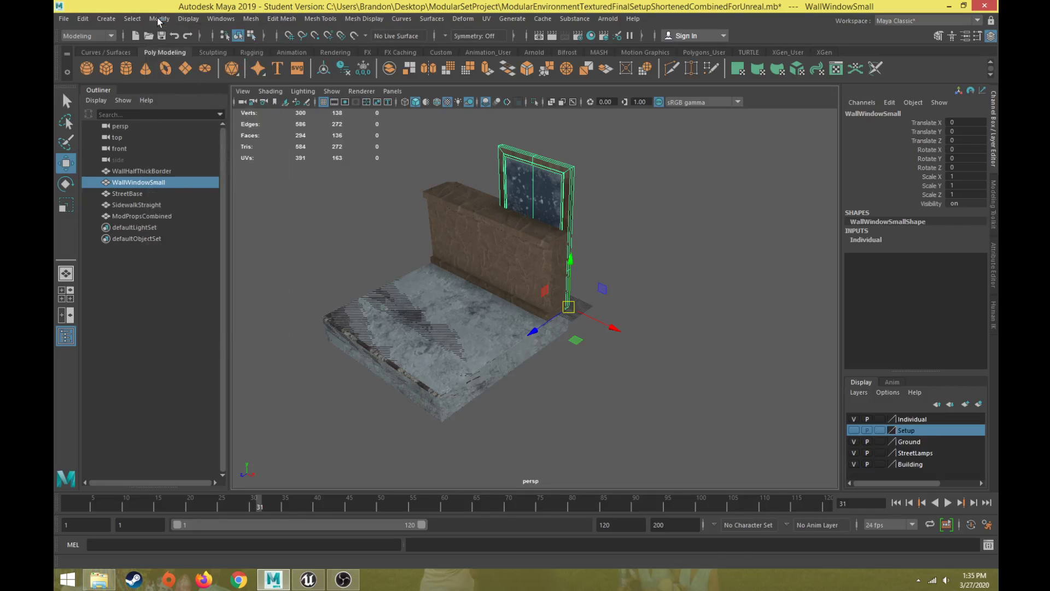
click(552, 147)
click(534, 184)
click(63, 19)
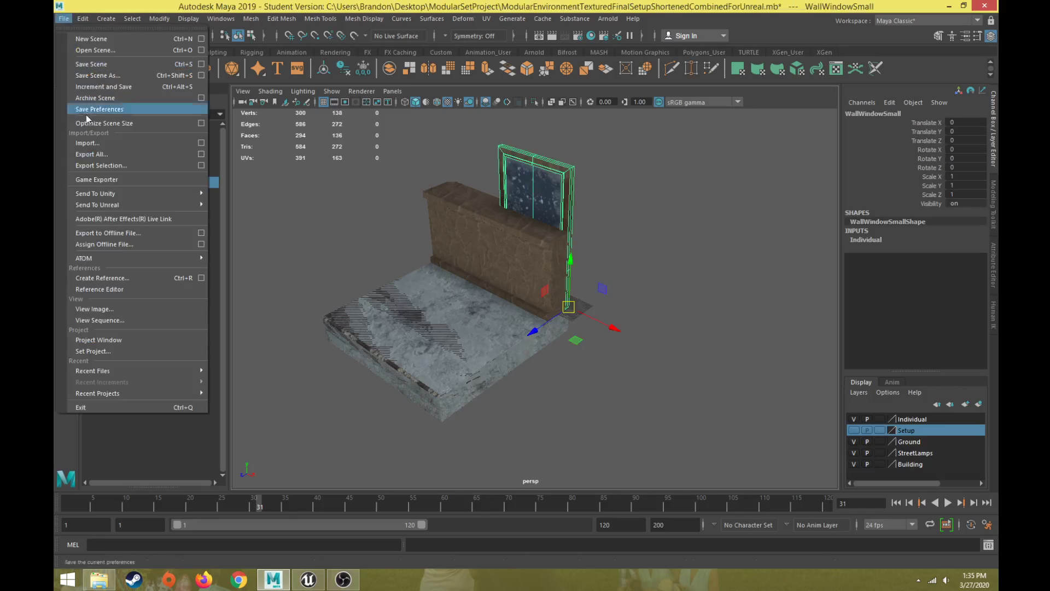
click(106, 166)
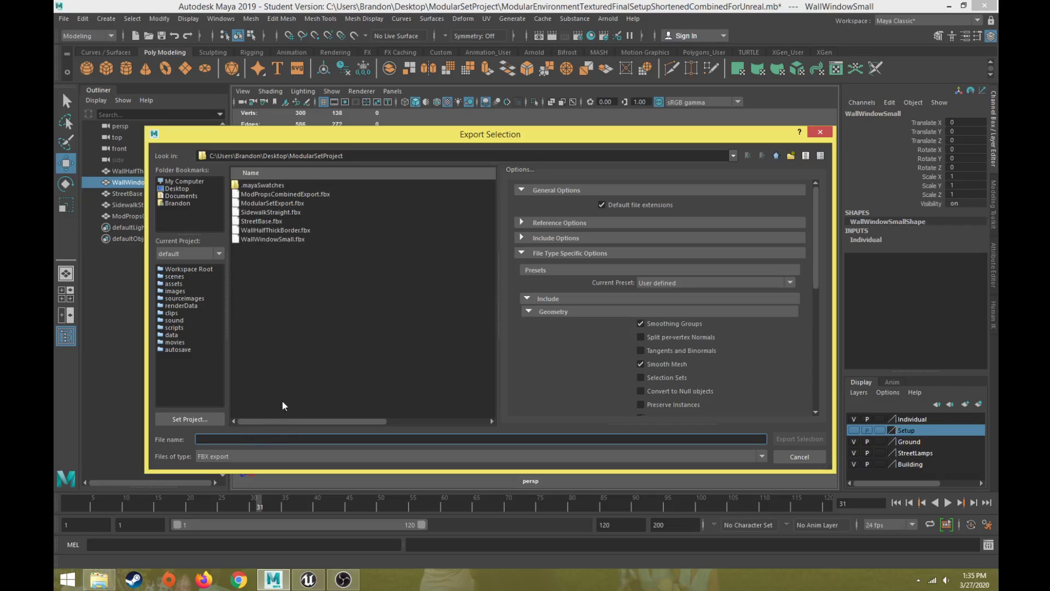
text(WallWindow)
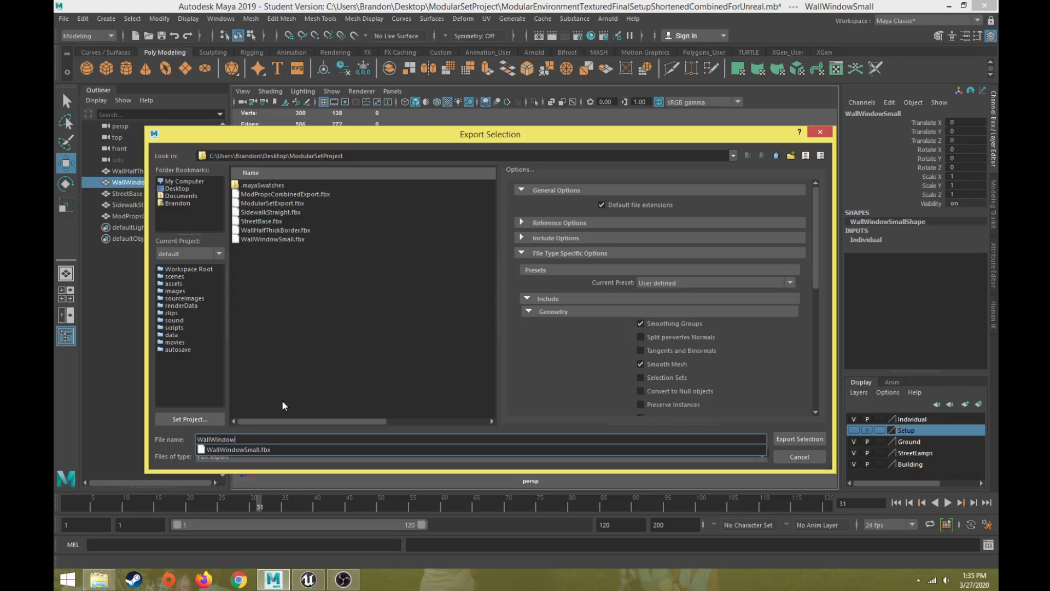
text(Small_2)
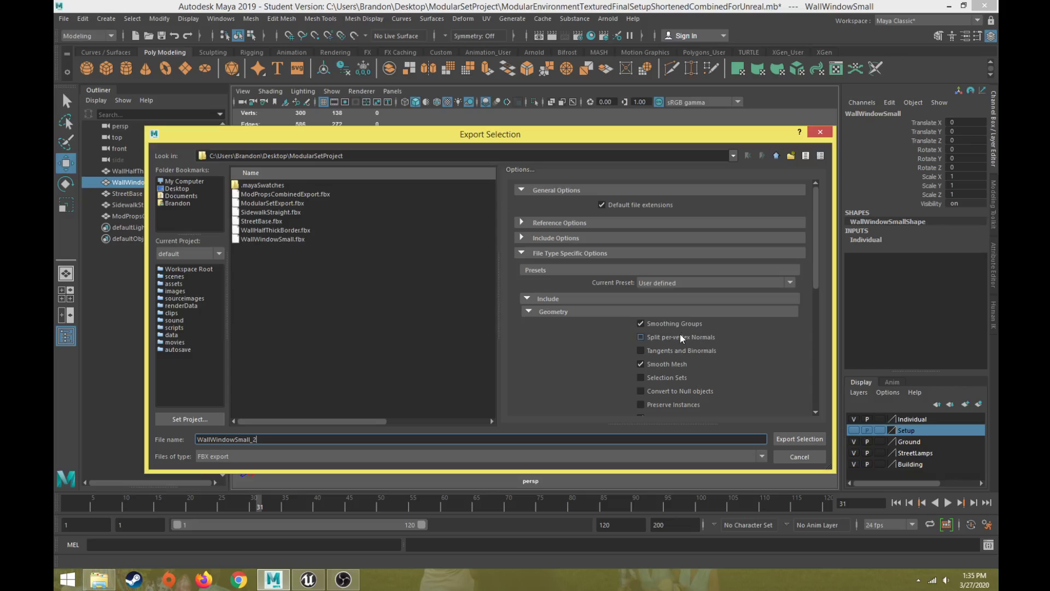
click(799, 439)
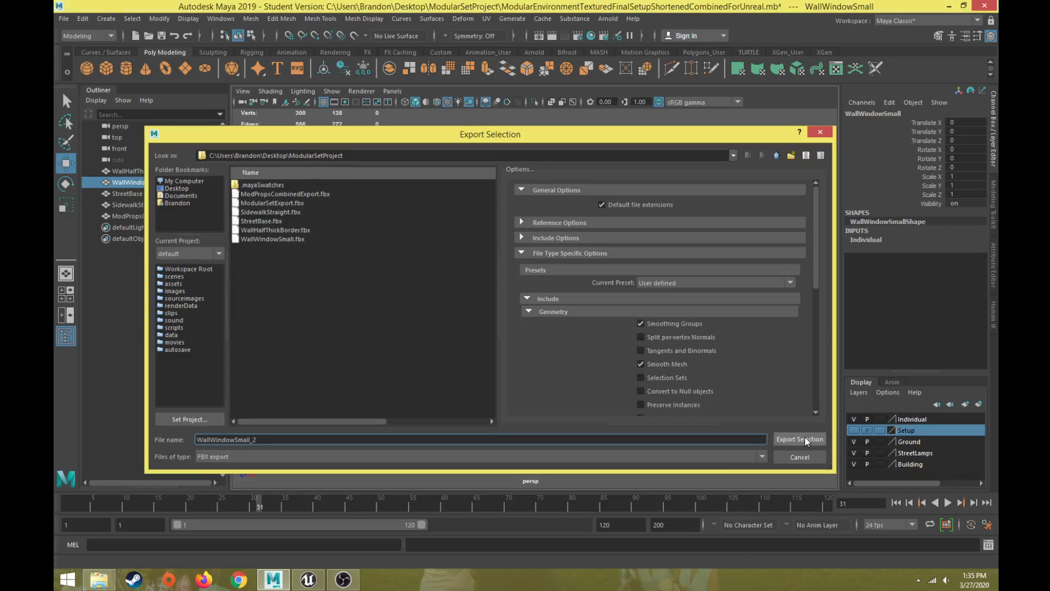
Step: Export WallHalfThickBorder on its own as WallHalfThickBorder_2.fbx
click(140, 170)
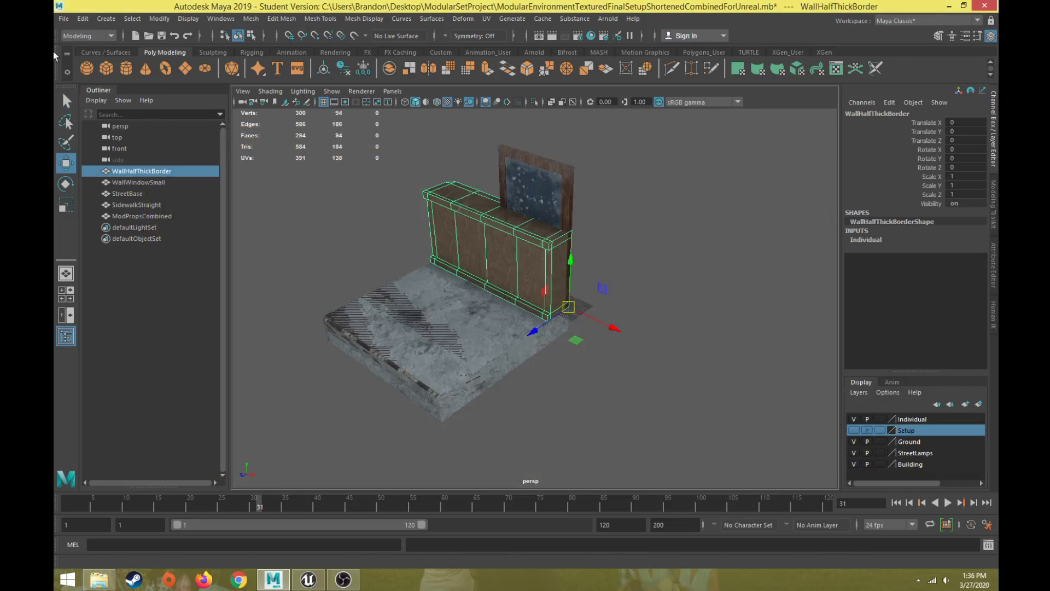
click(63, 18)
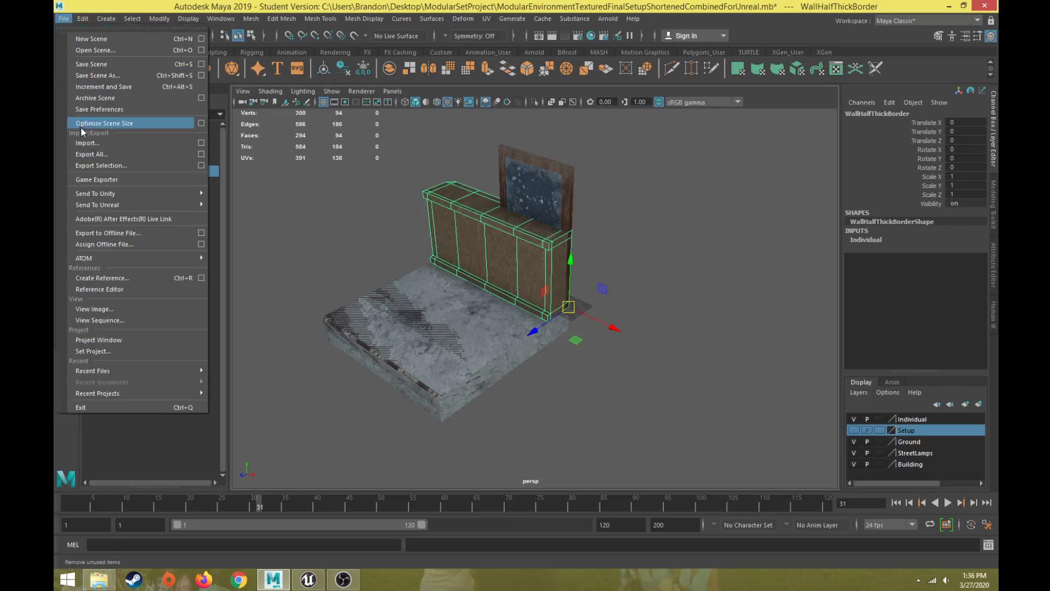
click(135, 166)
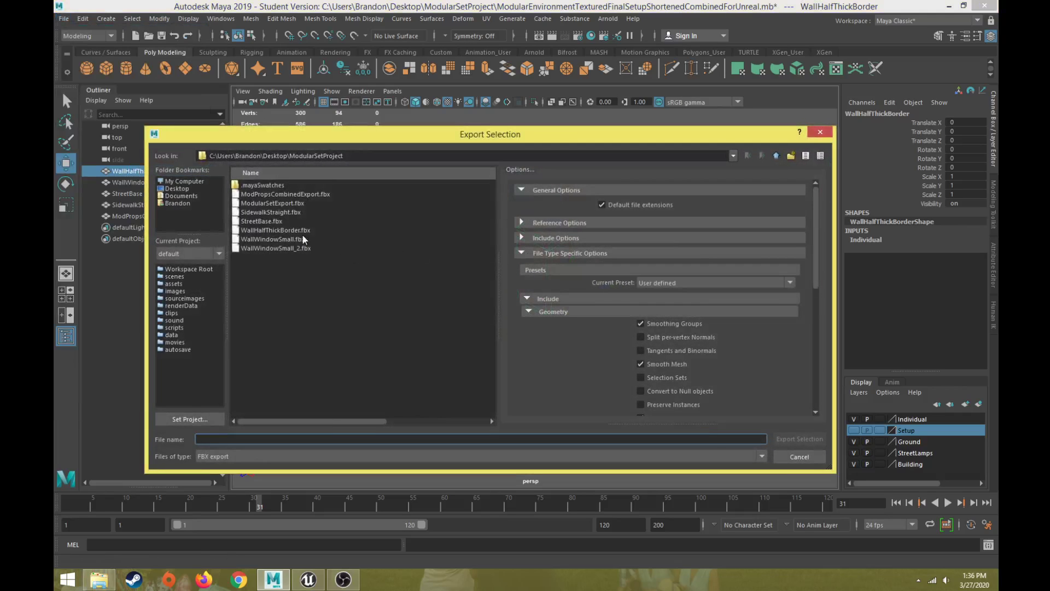
drag(305, 133, 357, 130)
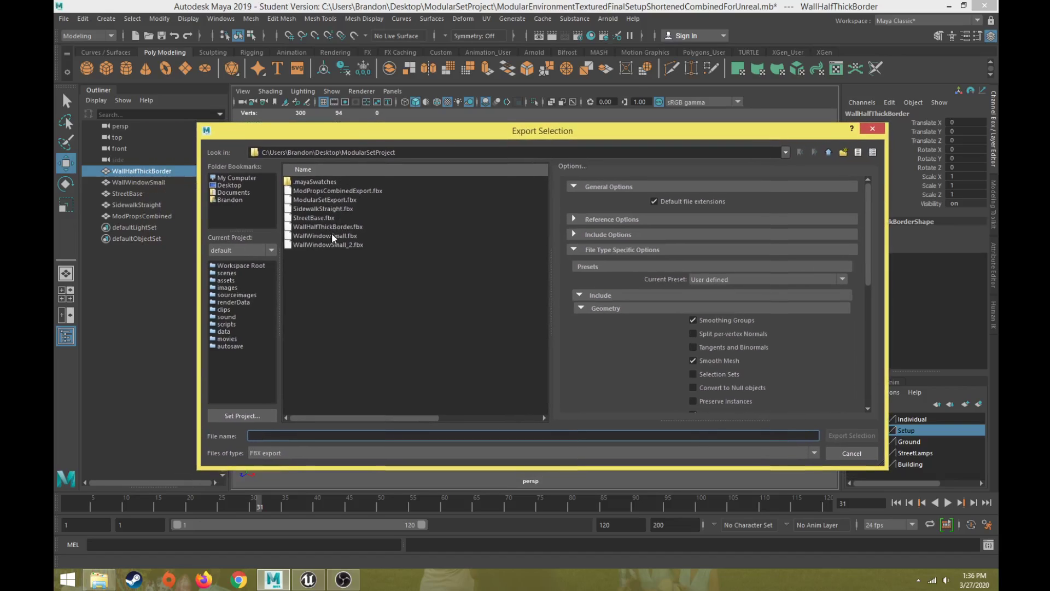
click(332, 226)
click(308, 436)
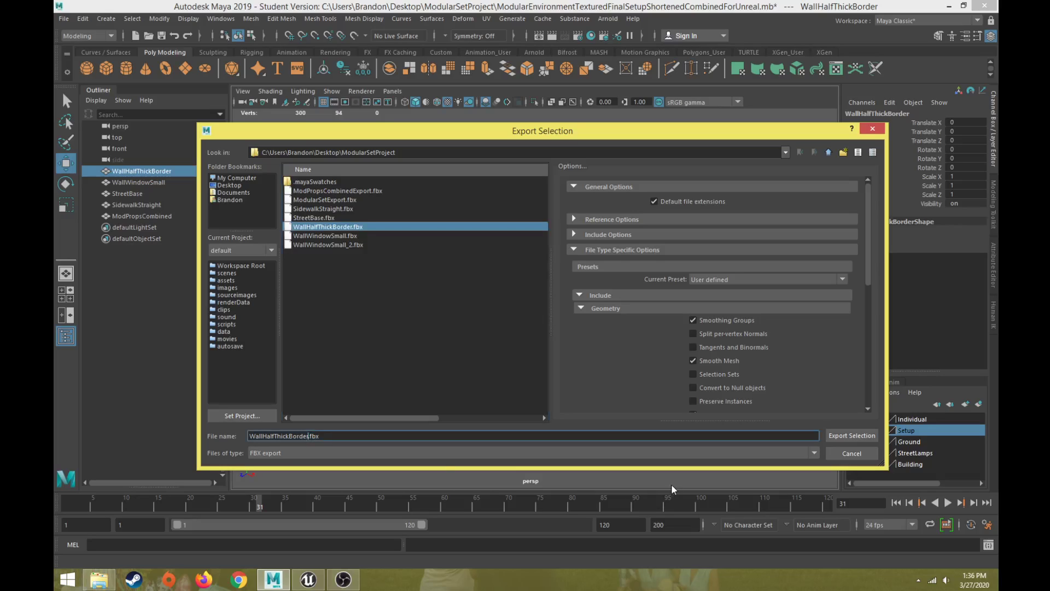
text(_2)
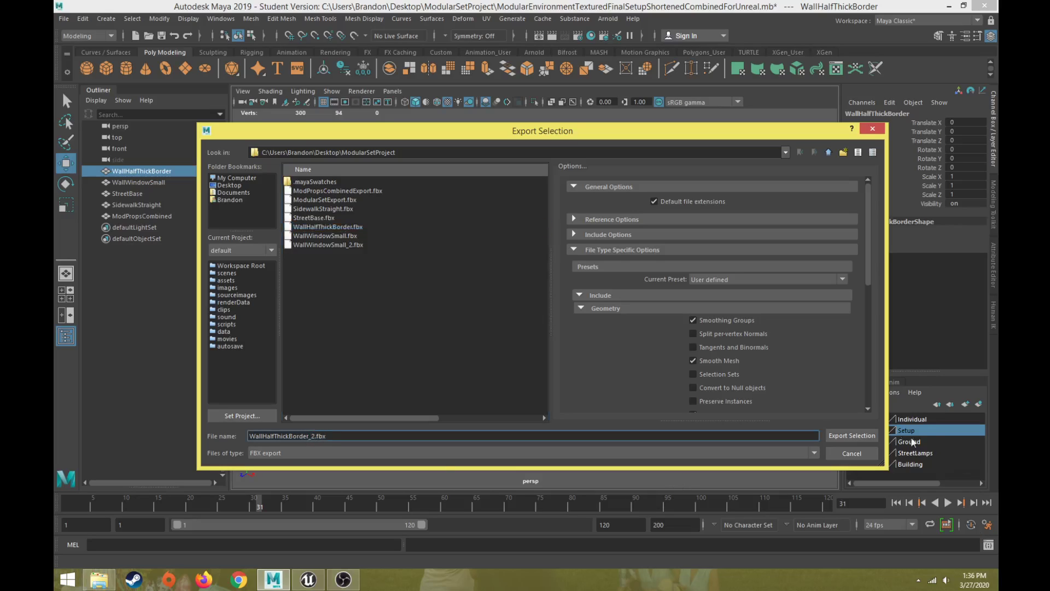
click(853, 435)
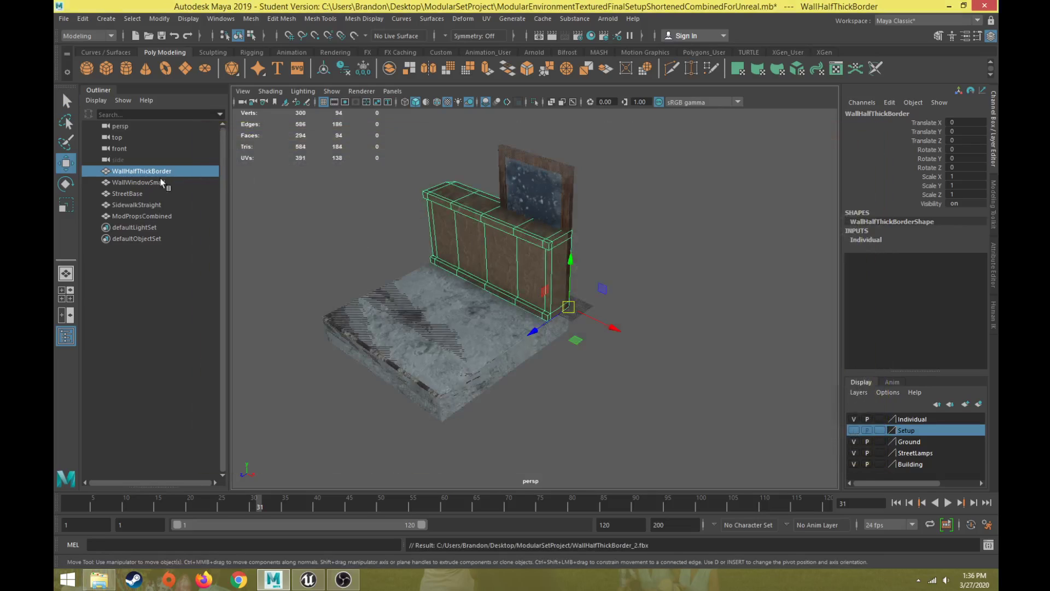
Step: Export StreetBase on its own as StreetBase_2.fbx
click(139, 194)
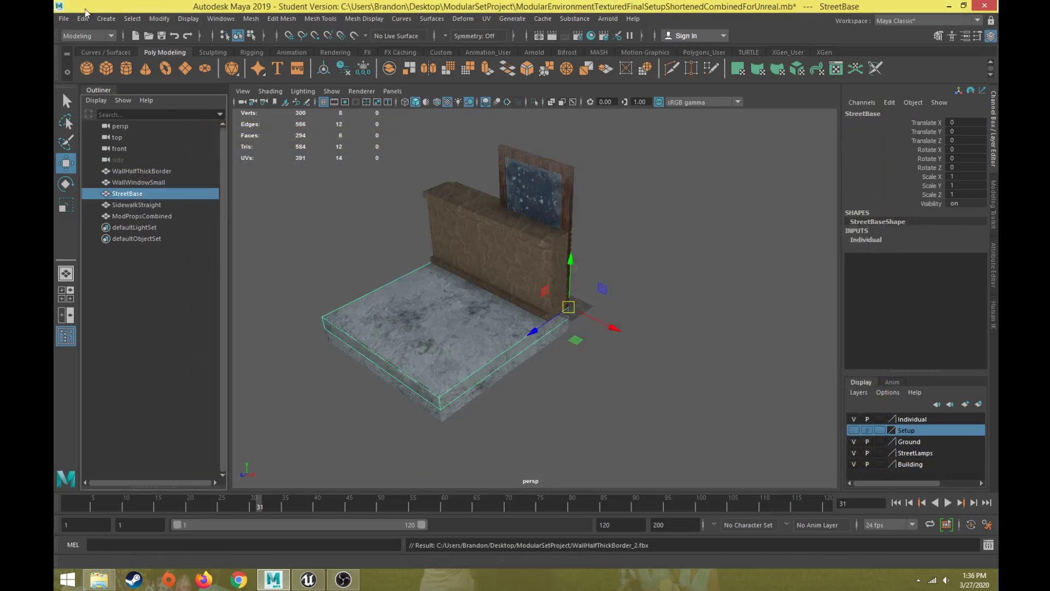
click(63, 18)
click(102, 165)
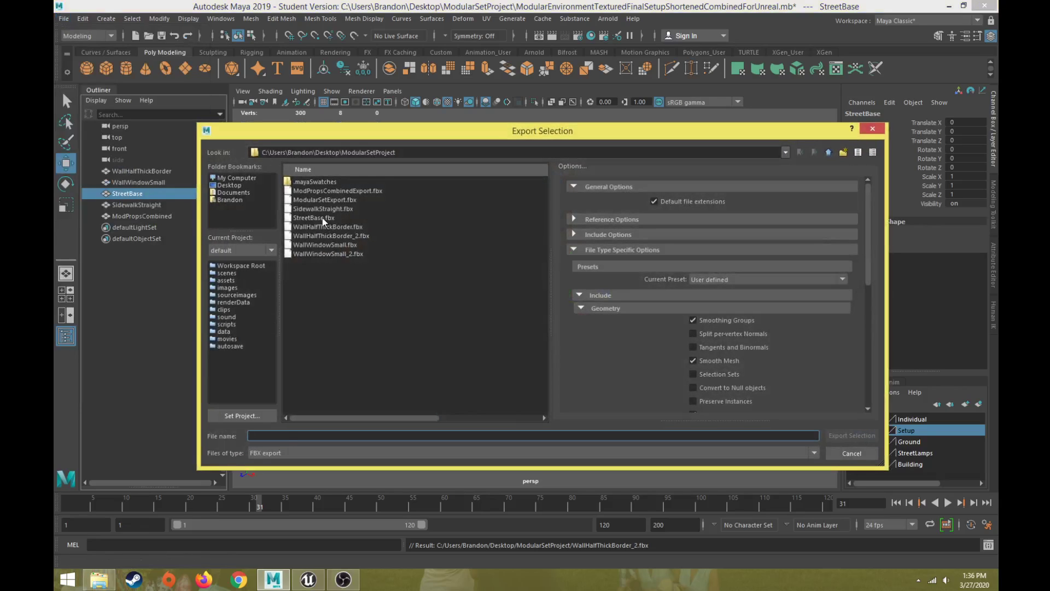
click(281, 436)
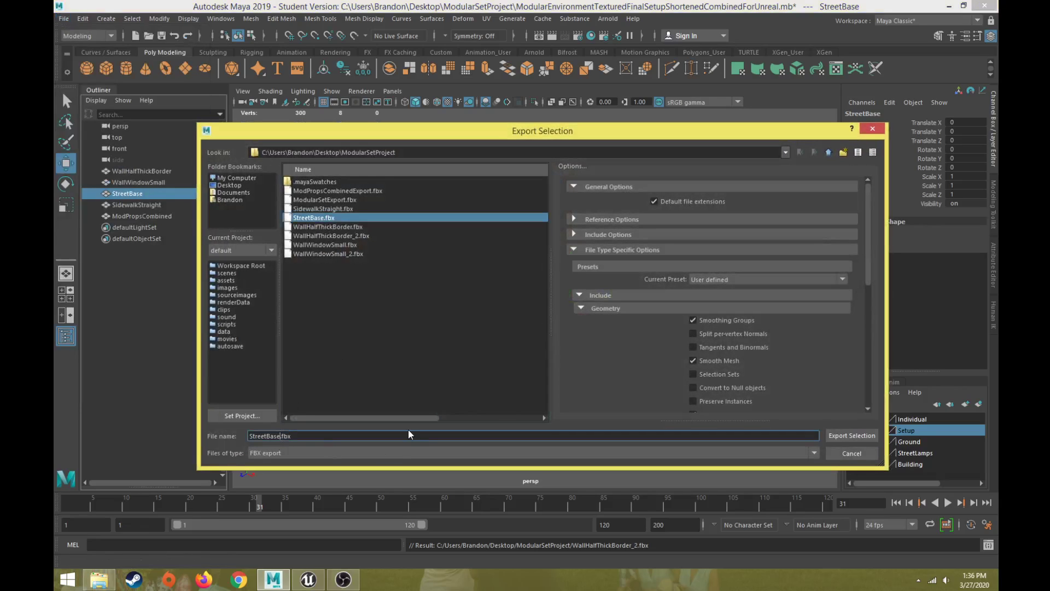
text(_2)
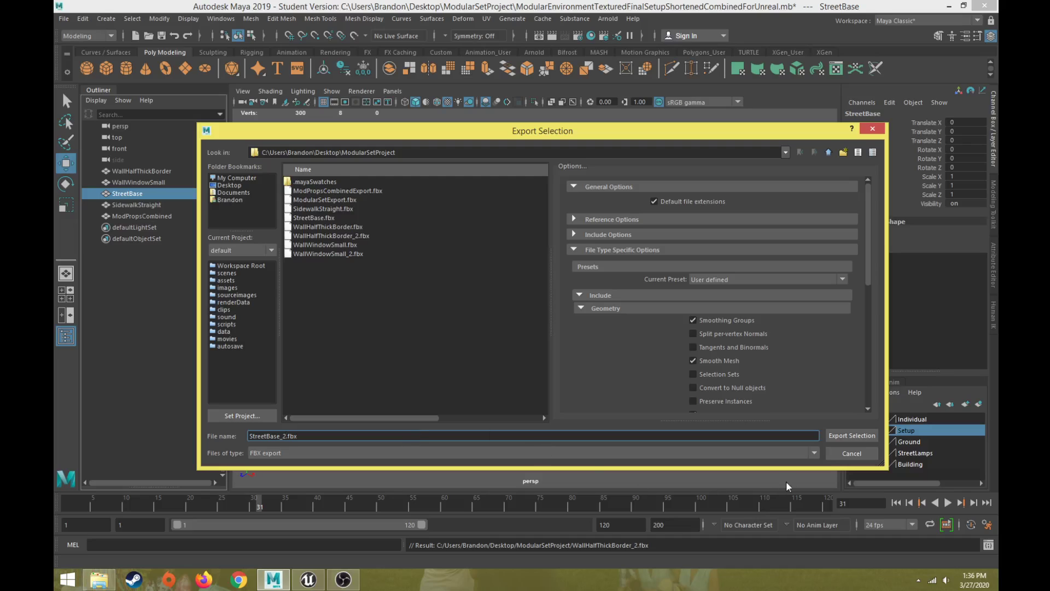
click(829, 438)
Step: Export SidewalkStraight on its own as SidewalkStraight_2.fbx
click(138, 206)
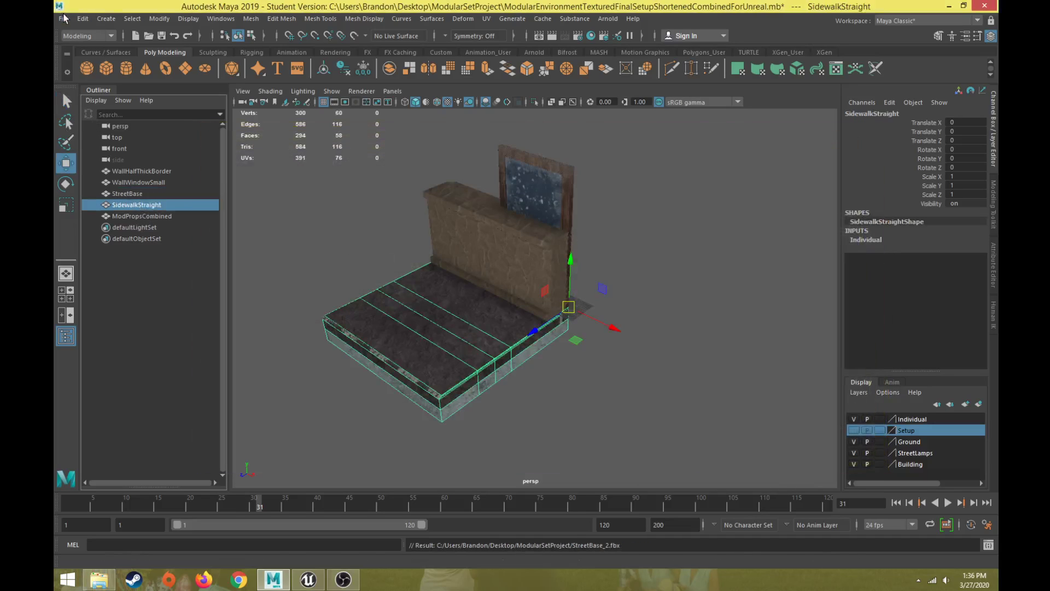
click(63, 18)
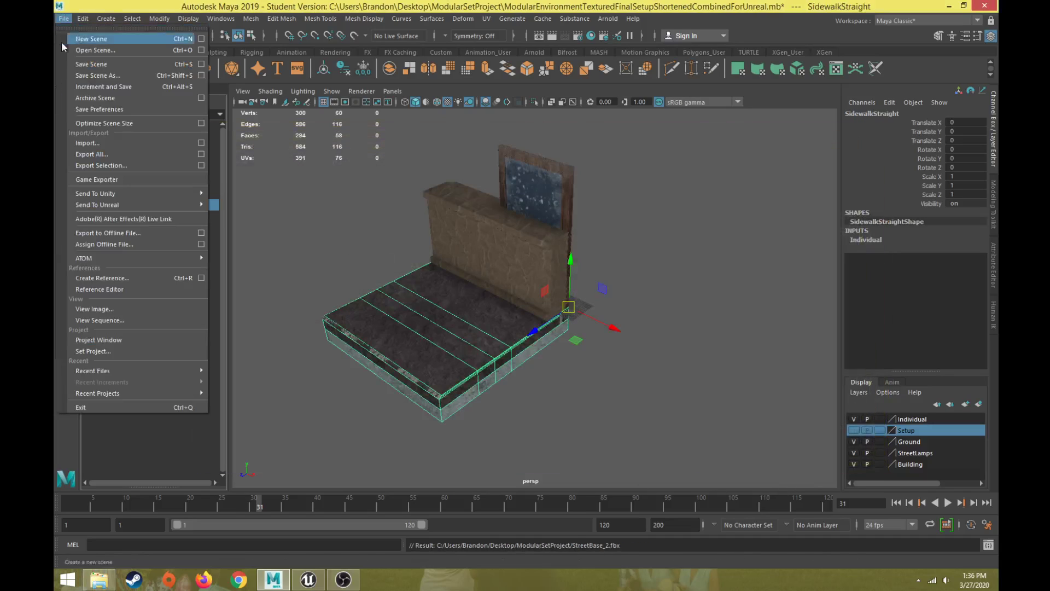
click(121, 165)
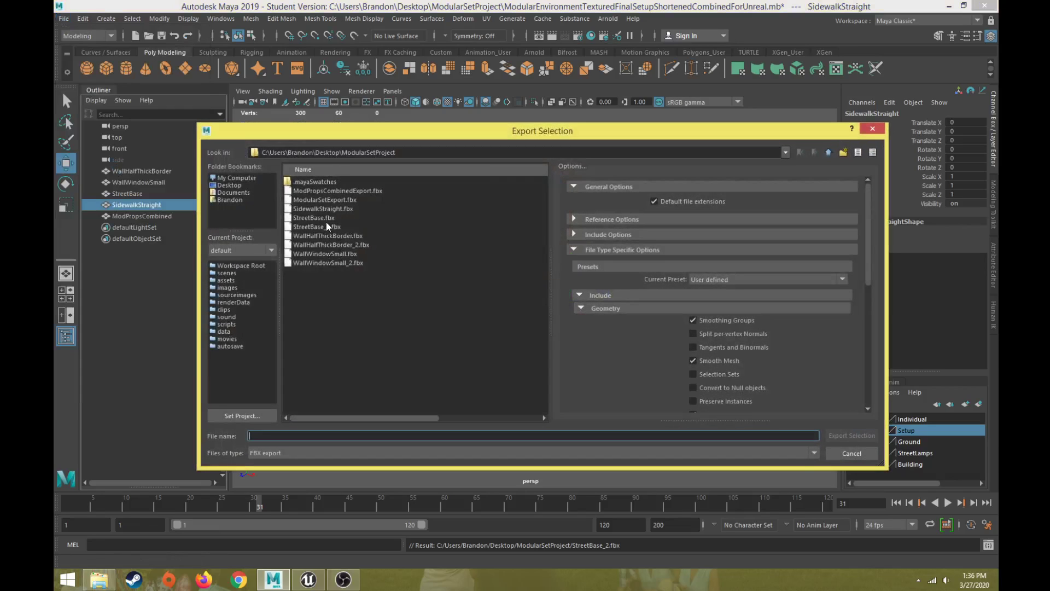
click(328, 208)
click(299, 436)
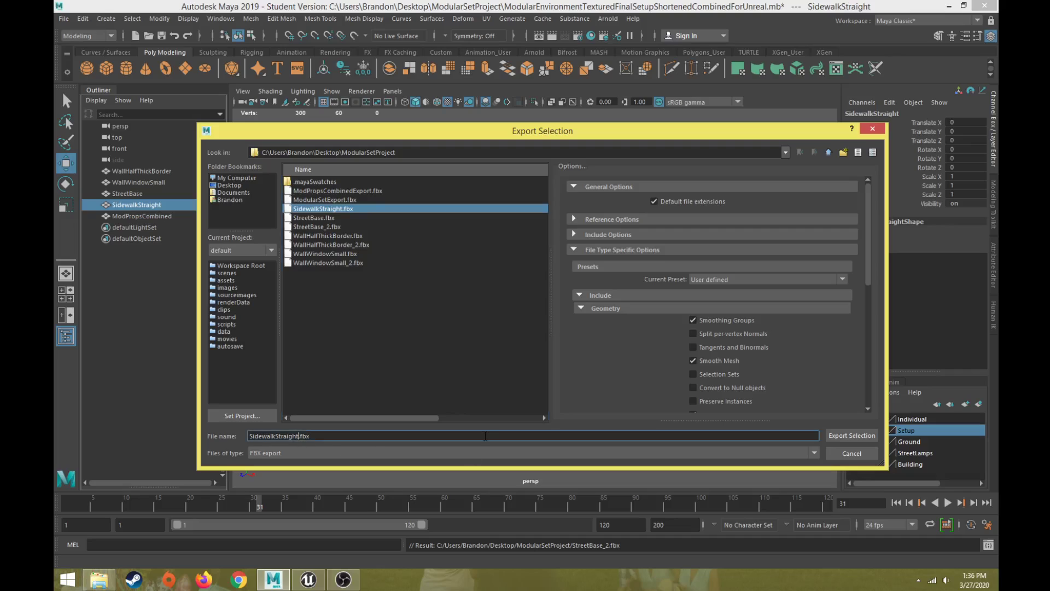
text(_2)
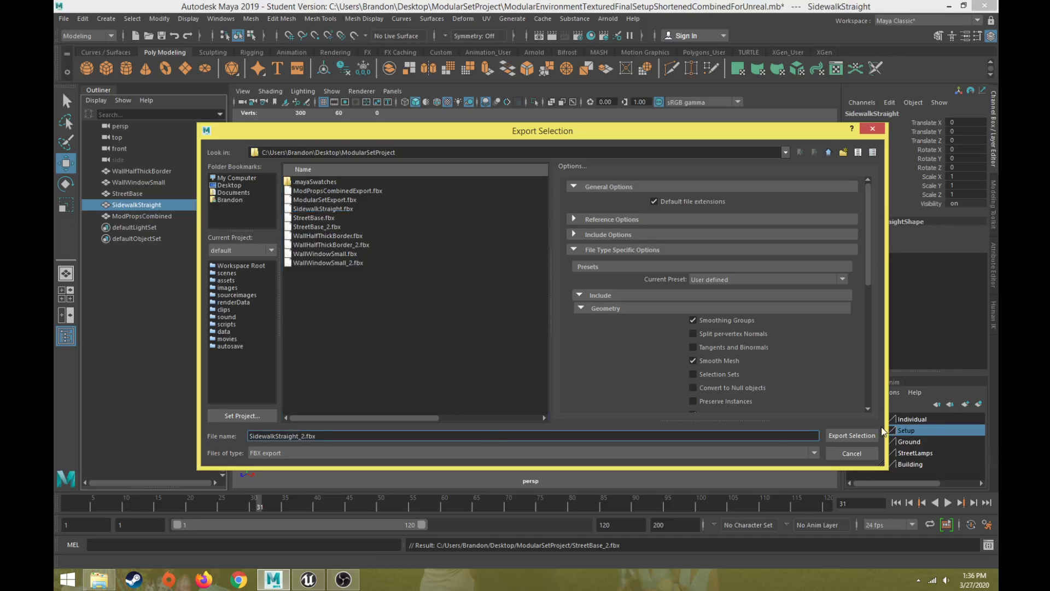
click(851, 436)
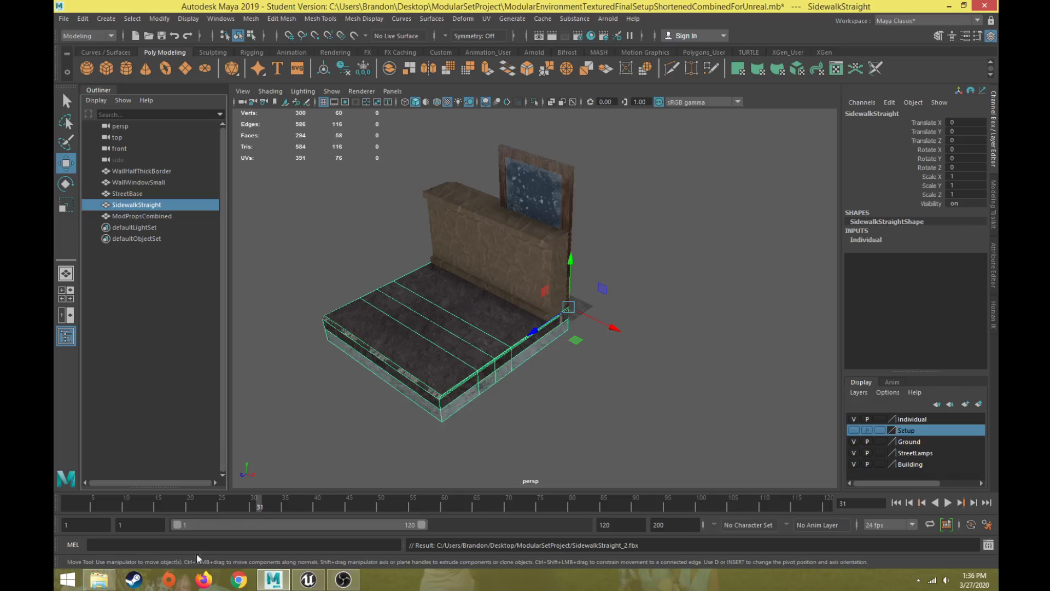
click(99, 580)
Step: Select ModPropsCombinedExport.fbx plus the SidewalkStraight, StreetBase, WallHalfThickBorder and WallWindowSmall _2 FBX files
drag(501, 35, 470, 33)
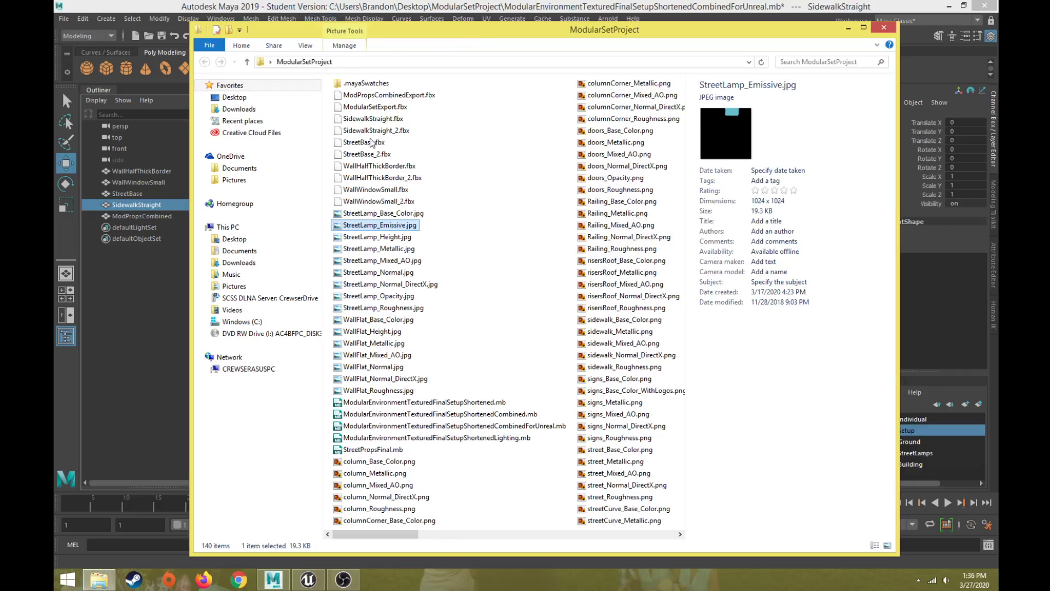
click(390, 96)
ctrl+click(397, 132)
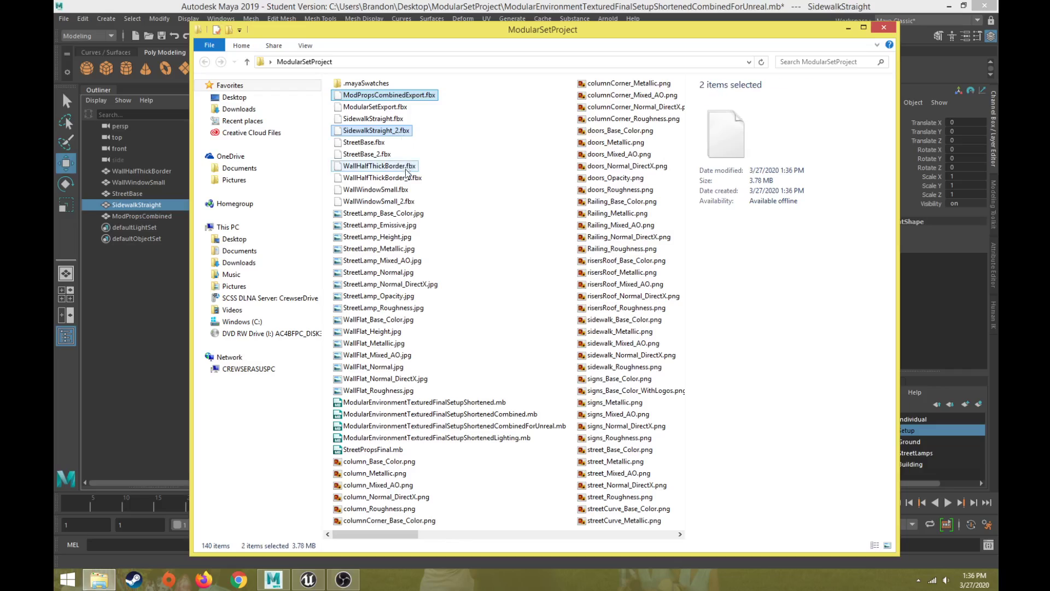
ctrl+click(378, 154)
ctrl+click(391, 178)
ctrl+click(402, 203)
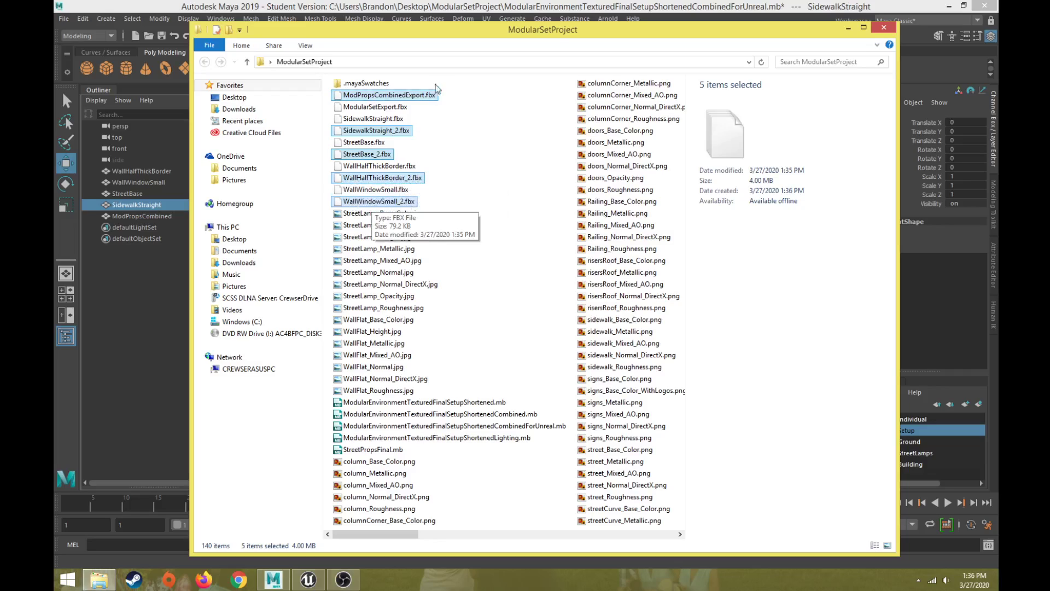
drag(464, 34, 405, 563)
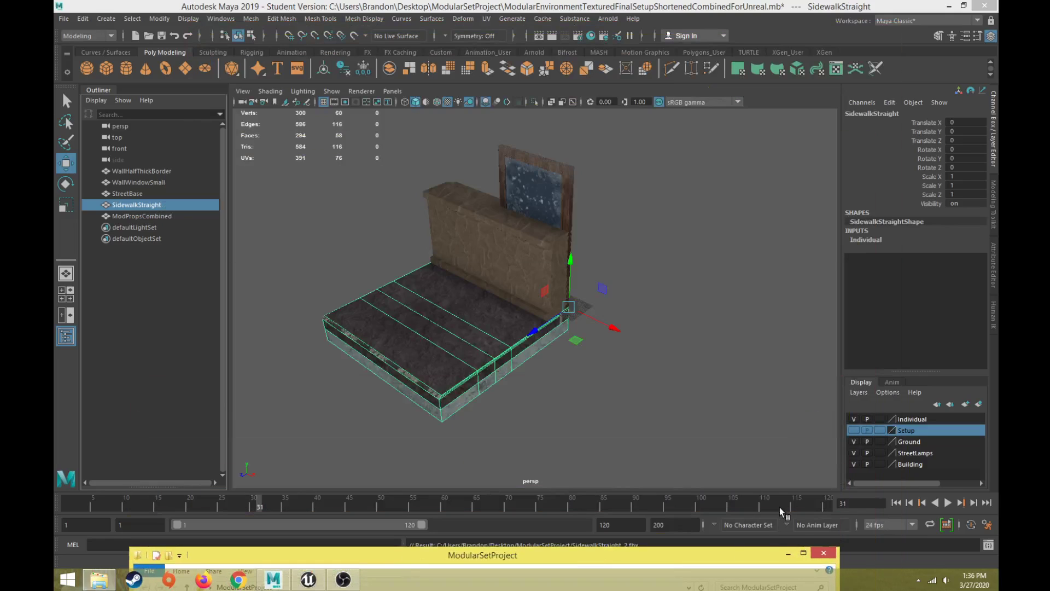
Step: Hide the Individual layer, show the Setup layer's street scene, and bring the project folder back
click(854, 419)
click(854, 431)
scroll(593, 340, down, 9)
alt+middle_drag(539, 286, 531, 344)
scroll(531, 344, up, 2)
alt+drag(530, 340, 576, 328)
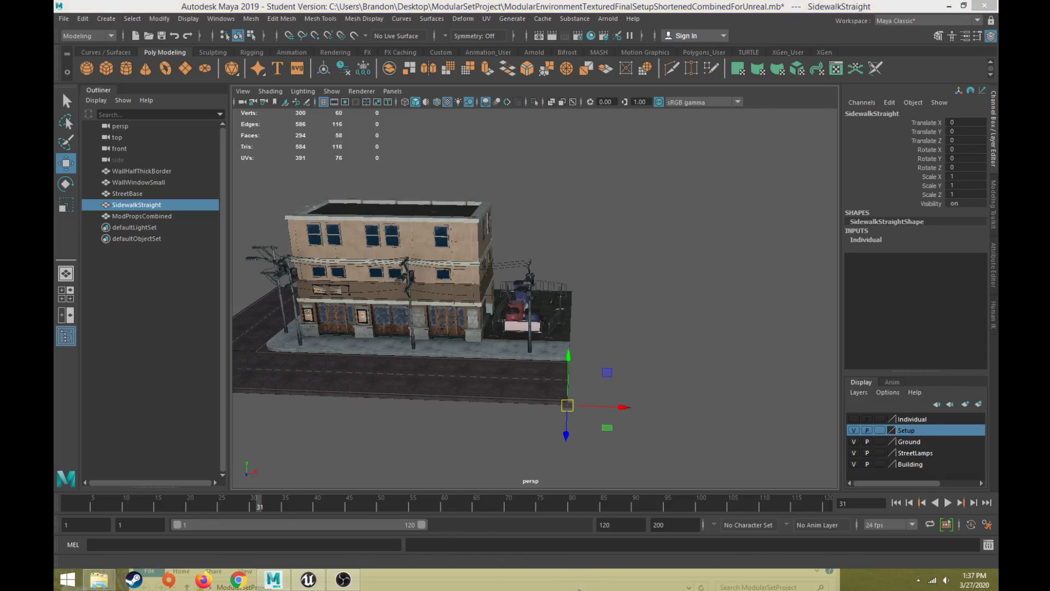
click(99, 580)
drag(395, 557, 419, 40)
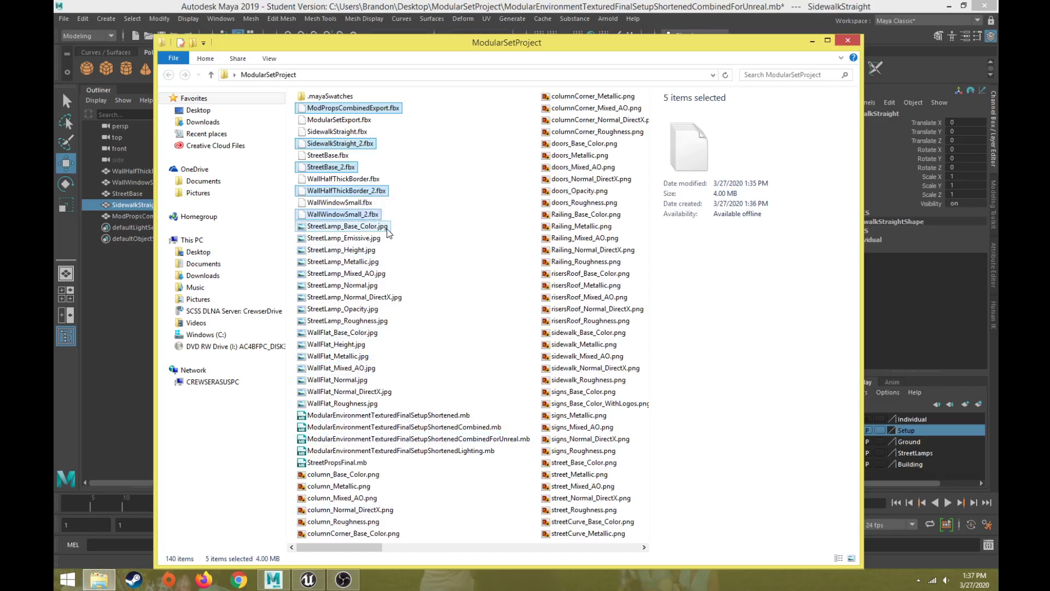
Step: Select all texture images from StreetLamp_Base_Color.jpg through the last texture
click(386, 226)
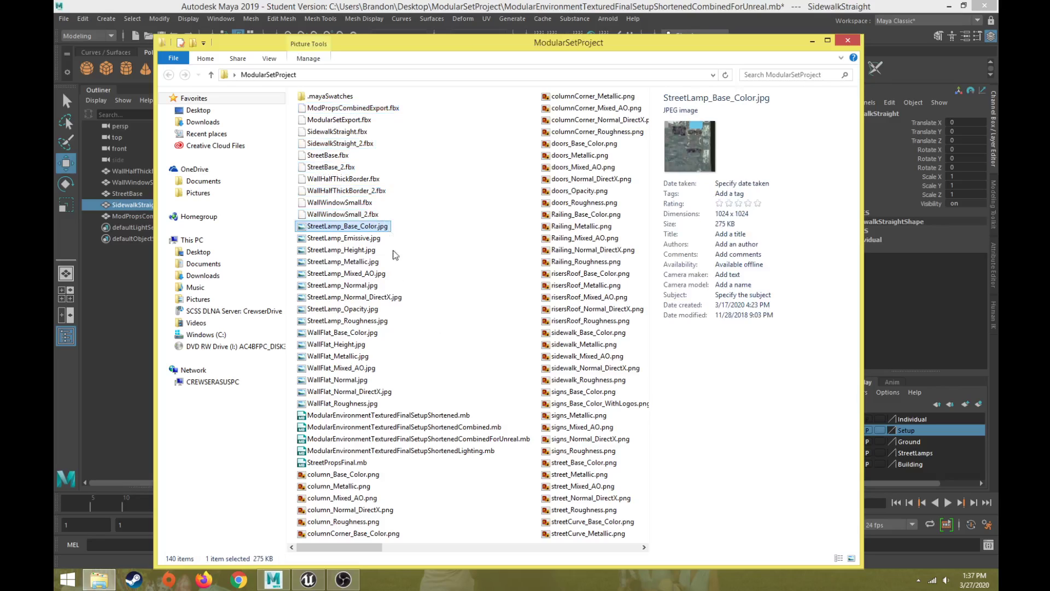
scroll(410, 301, down, 5)
shift+click(360, 391)
scroll(364, 394, up, 5)
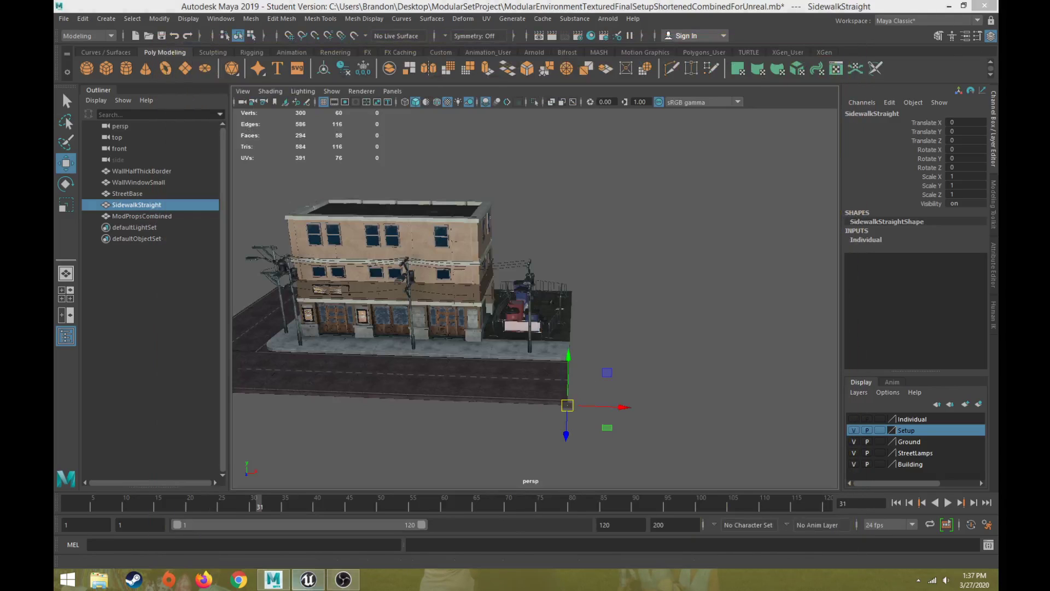
Step: Switch to Unreal Engine and fly the camera back over the pizza-shop street and lamps
click(308, 580)
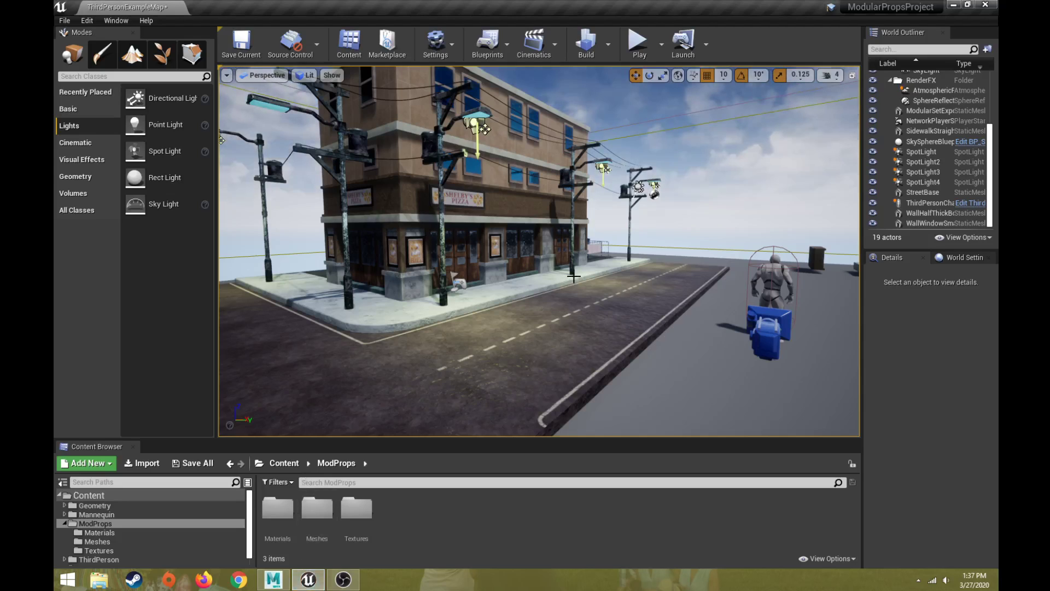
mouse_move(582, 275)
right_down()
mouse_move(637, 278)
mouse_move(654, 296)
mouse_move(608, 292)
mouse_move(531, 312)
mouse_move(500, 292)
mouse_move(594, 278)
mouse_move(582, 275)
right_up()
key(s)
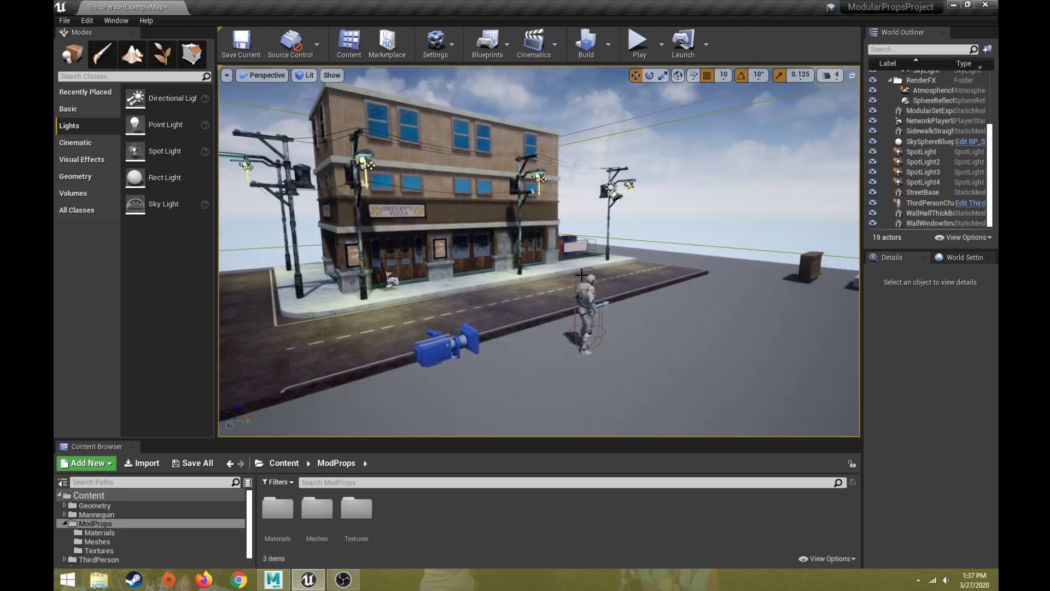